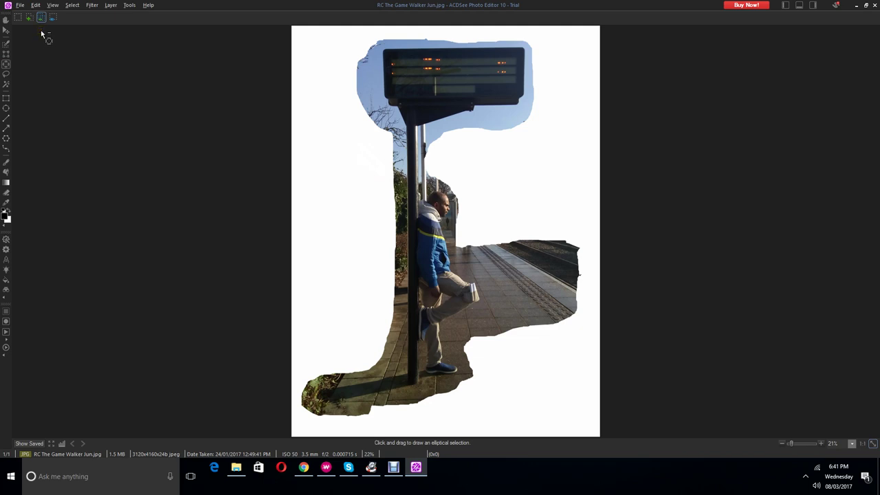
# Step: Draw a small elliptical selection over the sky's edge beneath the sign, delete, and accept discarding the edits and deleting the image
pyautogui.click(43, 32)
pyautogui.click(45, 32)
pyautogui.click(47, 32)
pyautogui.click(522, 335)
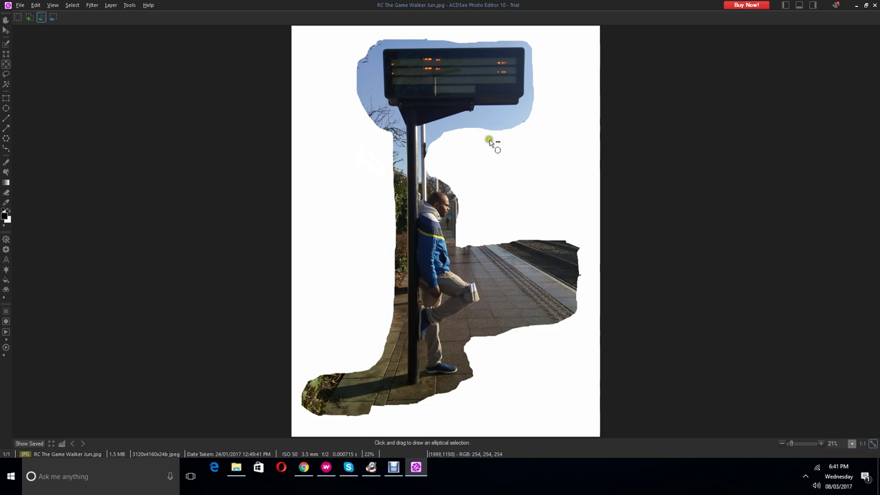
pyautogui.moveTo(498, 135); pyautogui.dragTo(526, 132)
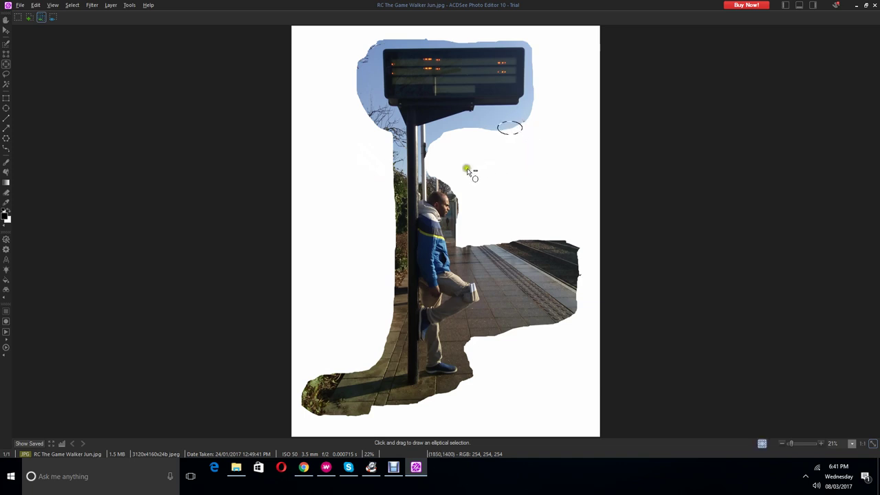
pyautogui.press('Delete')
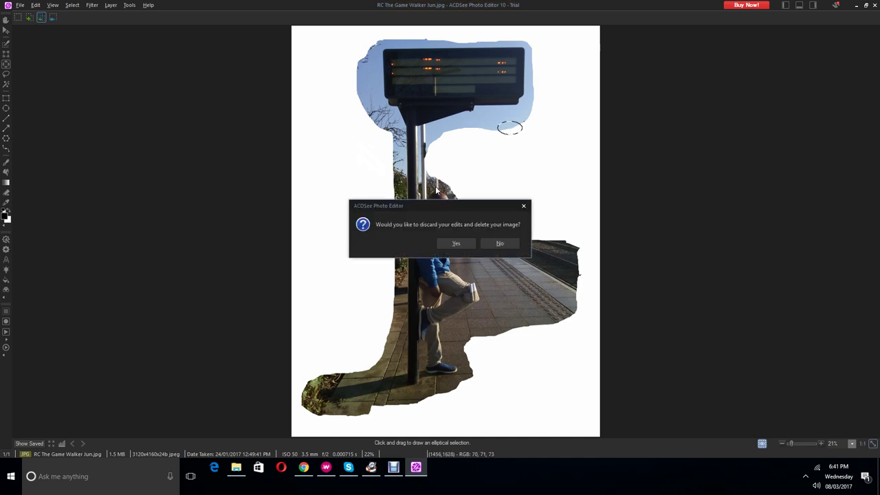
pyautogui.click(485, 245)
pyautogui.click(464, 244)
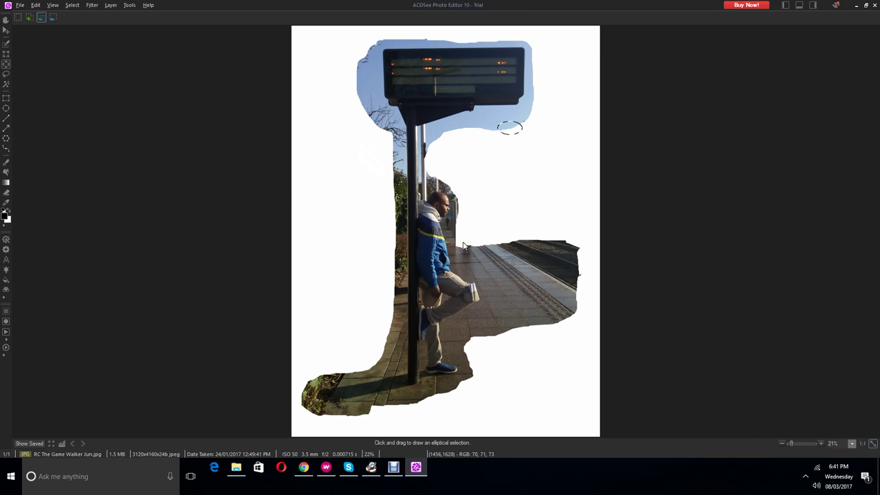
pyautogui.click(21, 5)
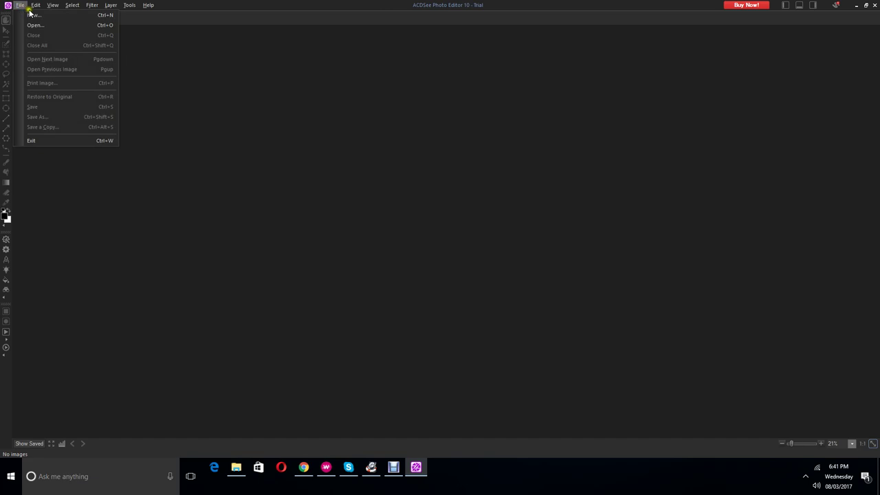
pyautogui.moveTo(37, 6)
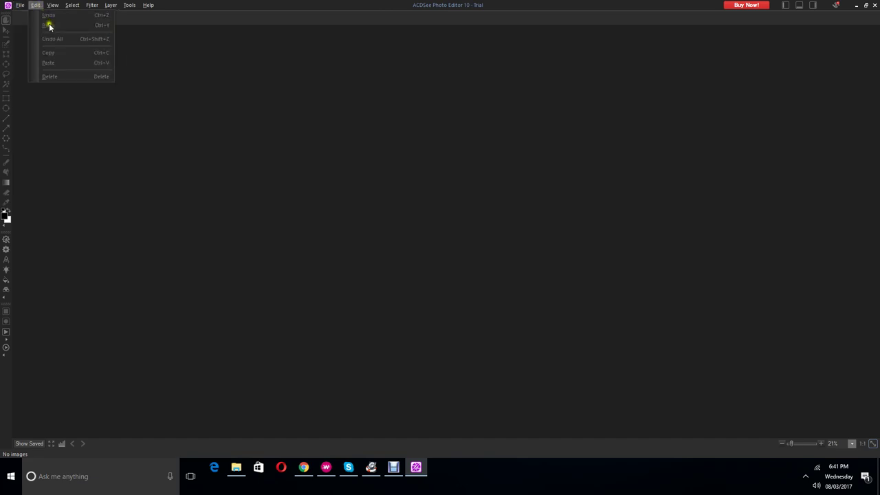
pyautogui.click(12, 107)
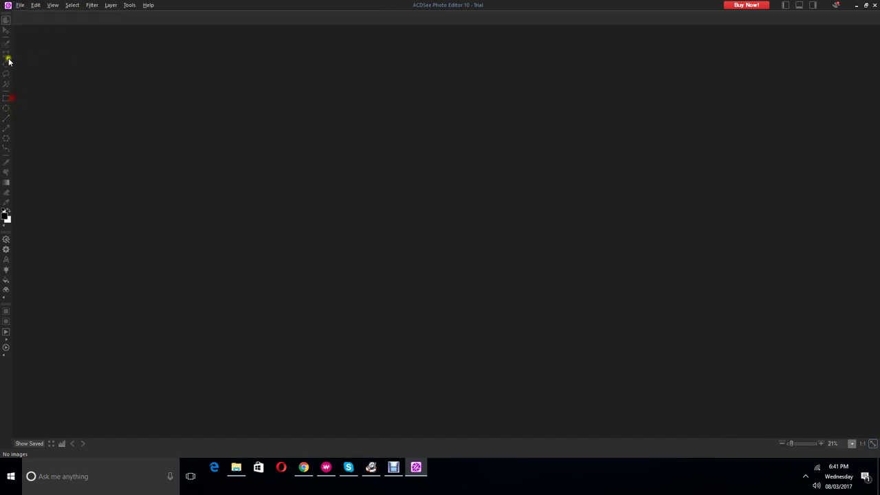
# Step: Check the Cracked Photos folder for the deleted photo in the Open Files dialog without opening anything
pyautogui.click(20, 5)
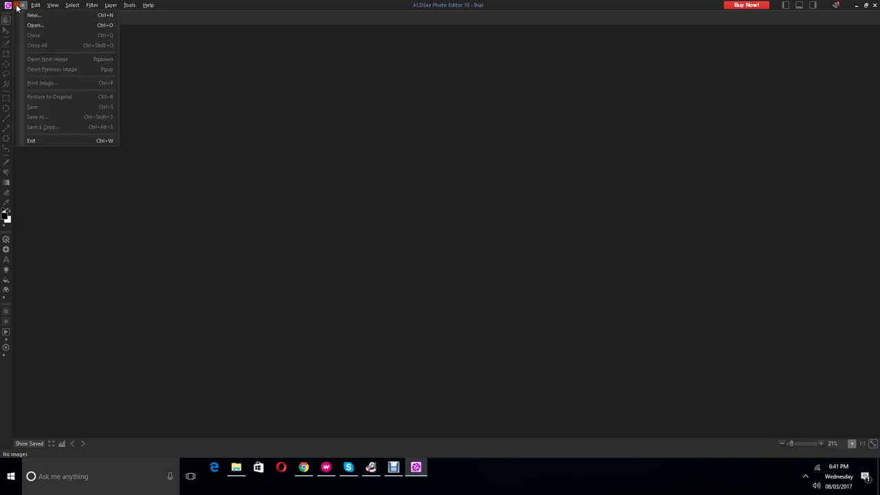
pyautogui.click(33, 24)
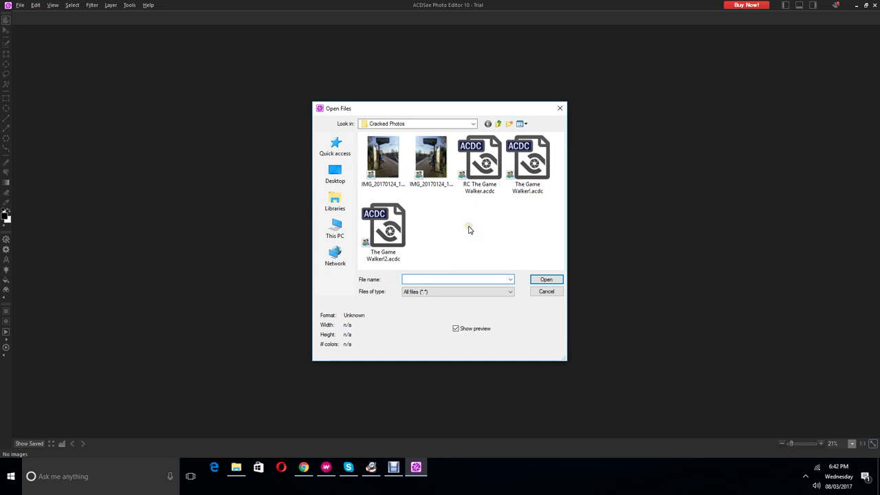
pyautogui.click(468, 228)
pyautogui.click(473, 216)
pyautogui.click(480, 243)
pyautogui.click(546, 292)
pyautogui.click(546, 292)
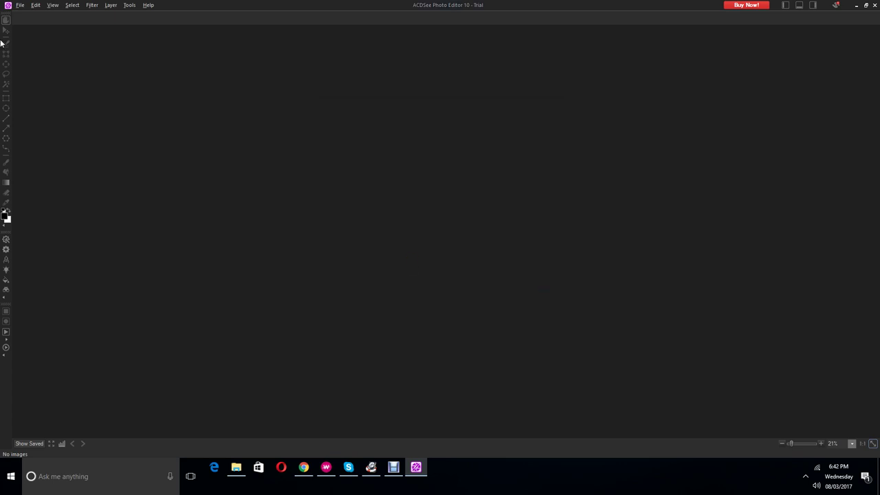
# Step: Look through the Cracked Photos folder again and the list of other locations for the missing photo, and cancel the dialog
pyautogui.click(19, 5)
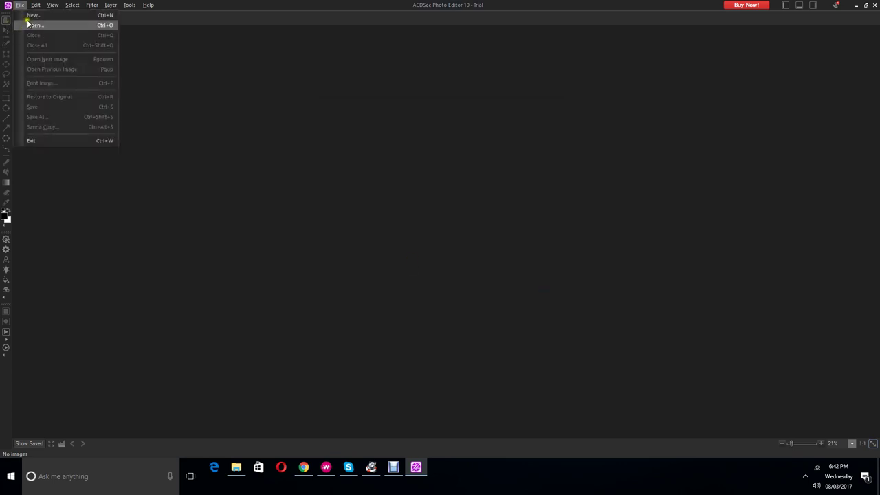
pyautogui.click(32, 25)
pyautogui.click(36, 28)
pyautogui.click(37, 28)
pyautogui.click(38, 27)
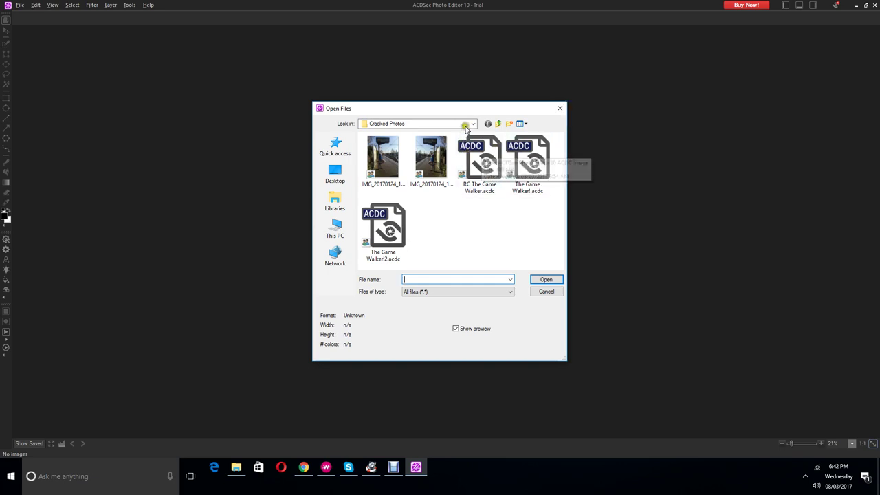
pyautogui.click(472, 124)
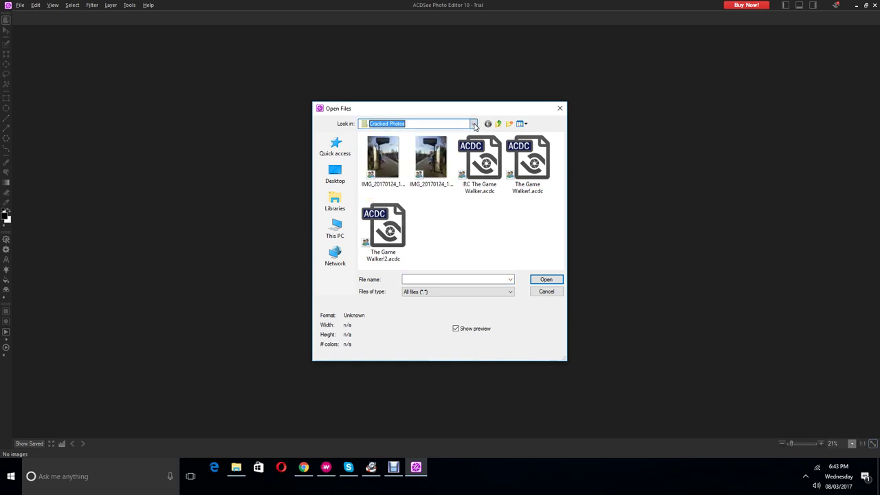
pyautogui.click(474, 124)
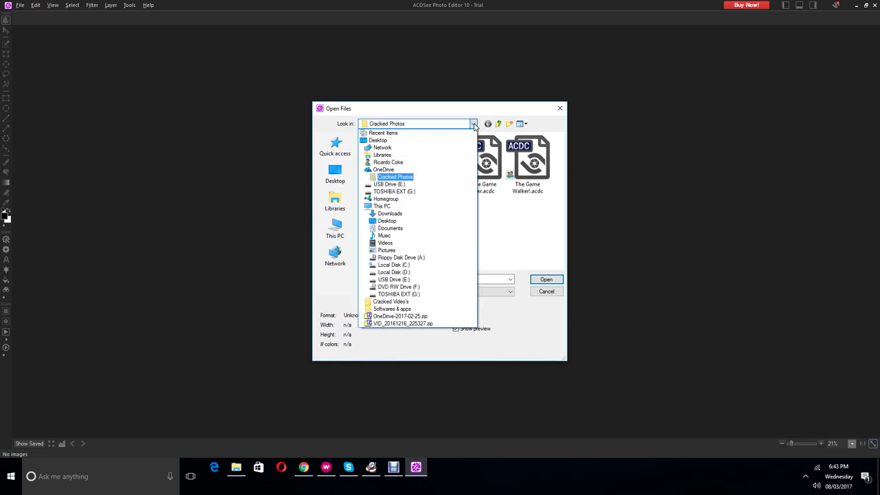
pyautogui.click(503, 220)
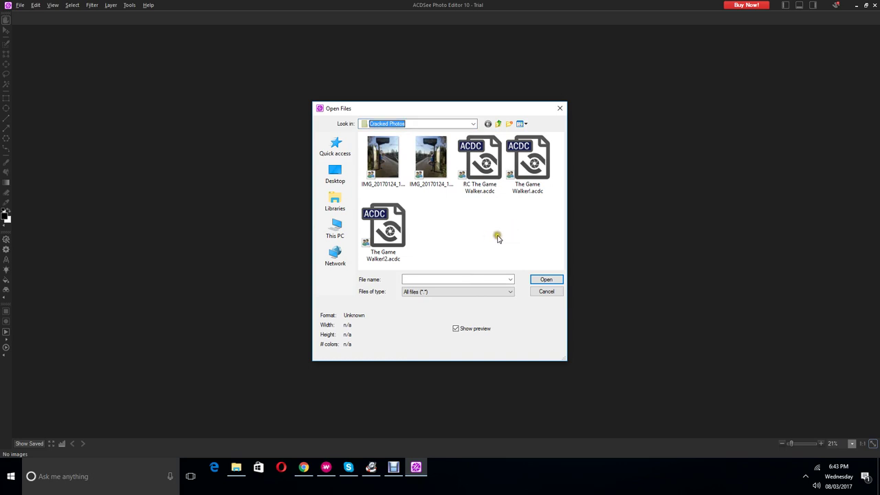
pyautogui.click(552, 292)
pyautogui.click(552, 292)
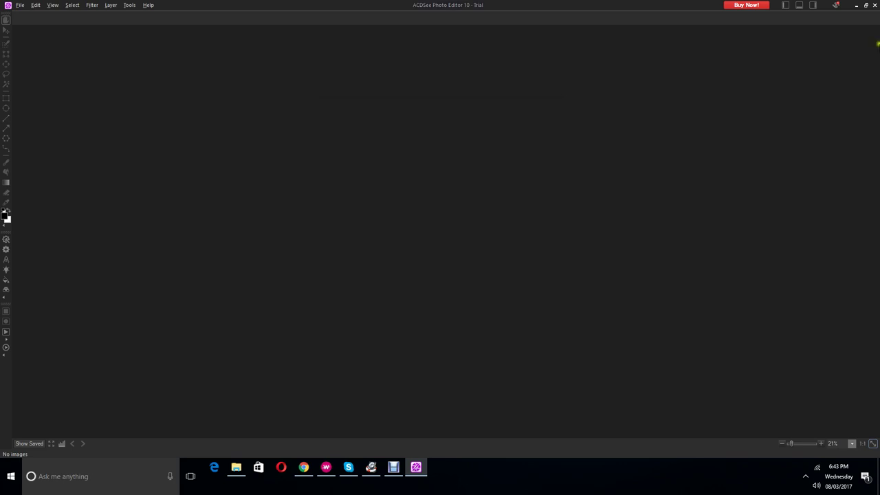
# Step: Switch to the Recycle Bin and restore RC The Game Walker Jun.jpg from its properties
pyautogui.click(855, 6)
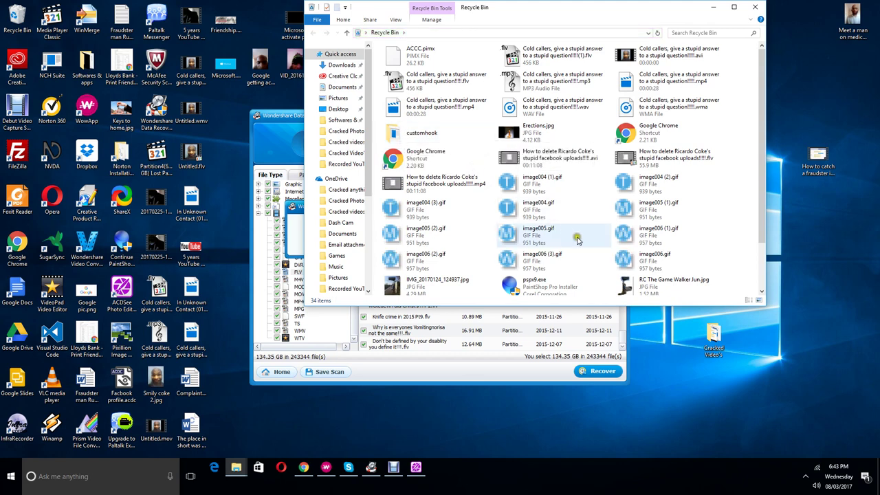
pyautogui.doubleClick(657, 287)
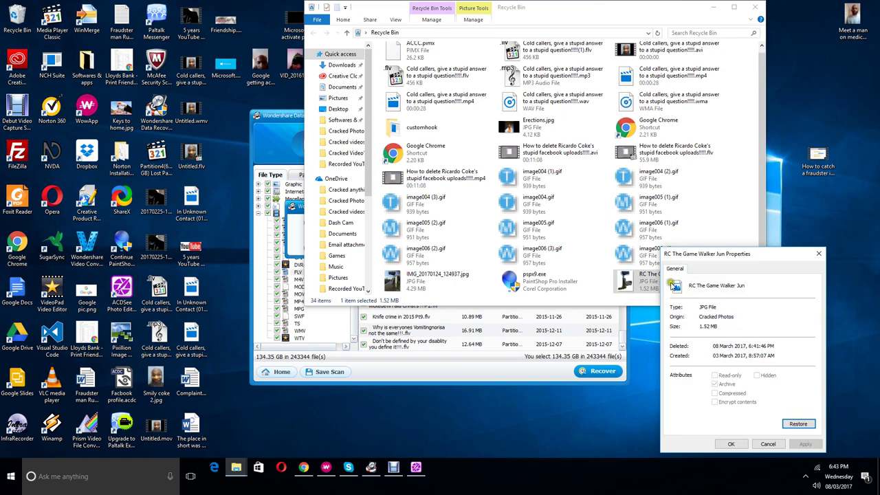
pyautogui.click(795, 424)
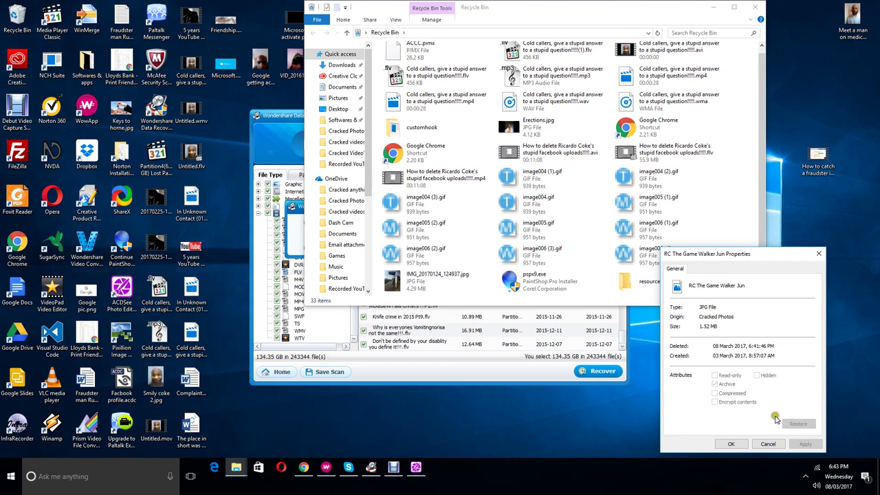
pyautogui.click(736, 8)
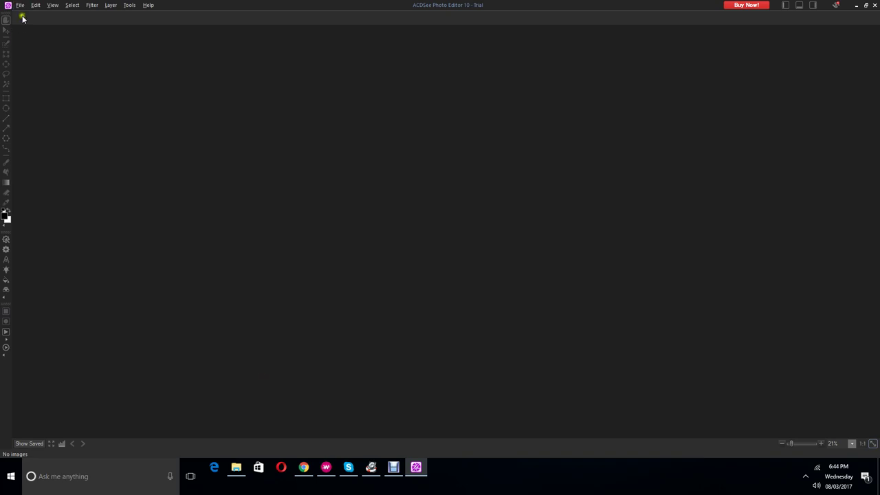
# Step: Enter the remark "wow I thought I lost that forever!!!" in the Windows search box
pyautogui.click(108, 481)
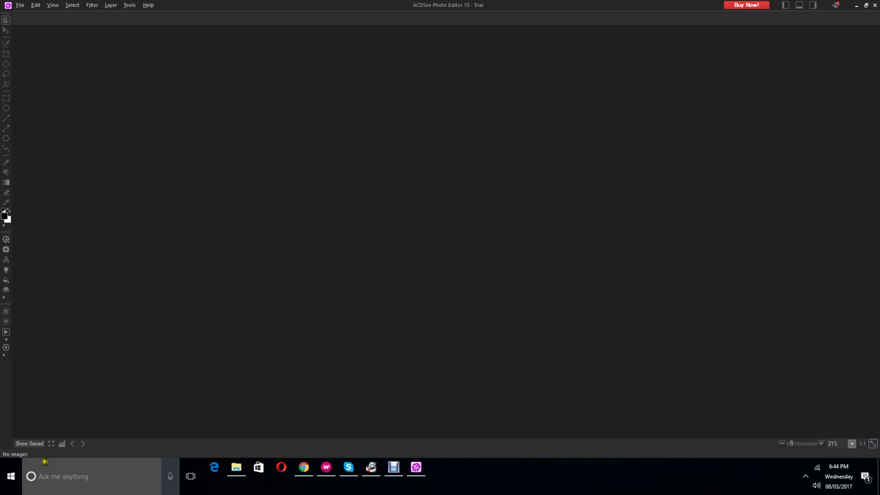
pyautogui.click(60, 477)
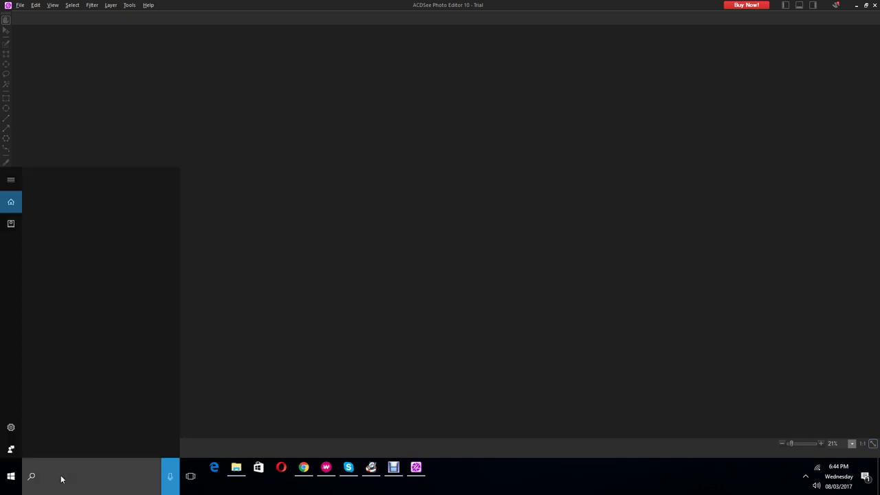
pyautogui.click(63, 475)
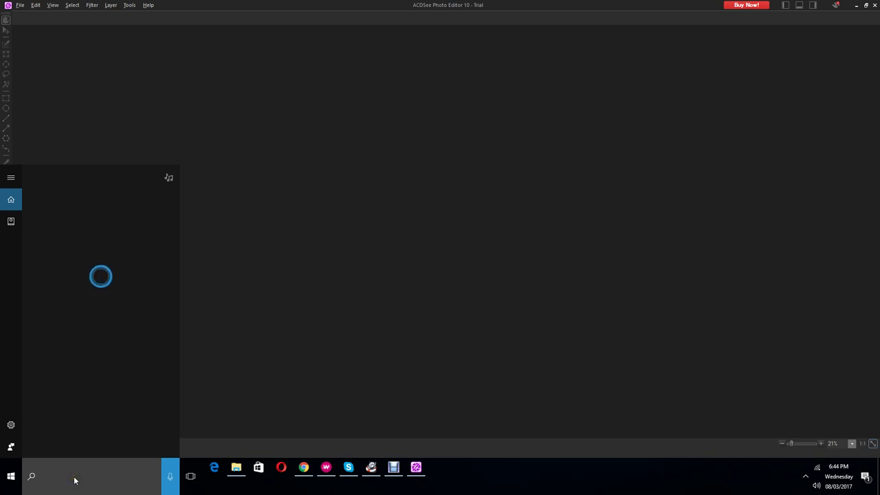
pyautogui.click(74, 478)
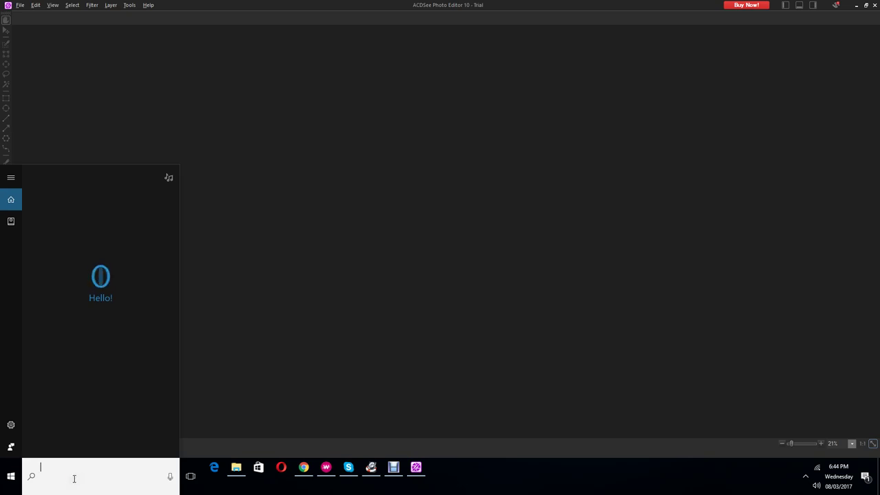
pyautogui.write('w')
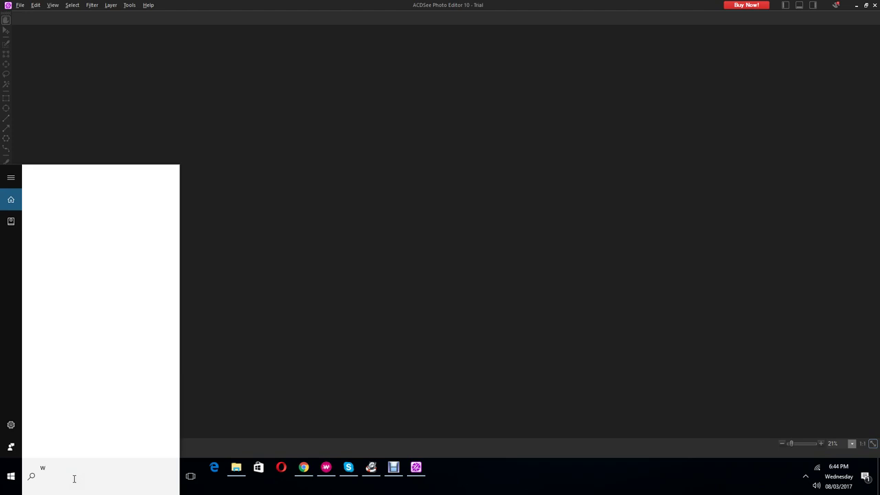
pyautogui.write('ow I thought I lost ')
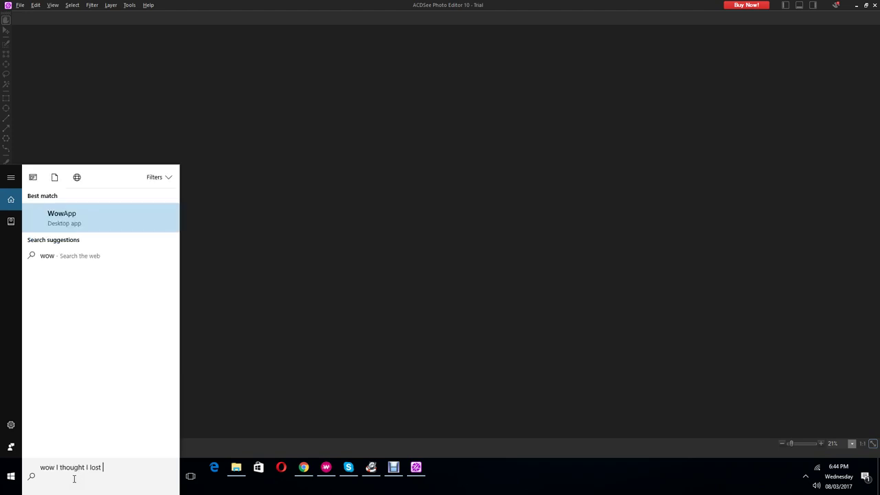
pyautogui.write('thsat')
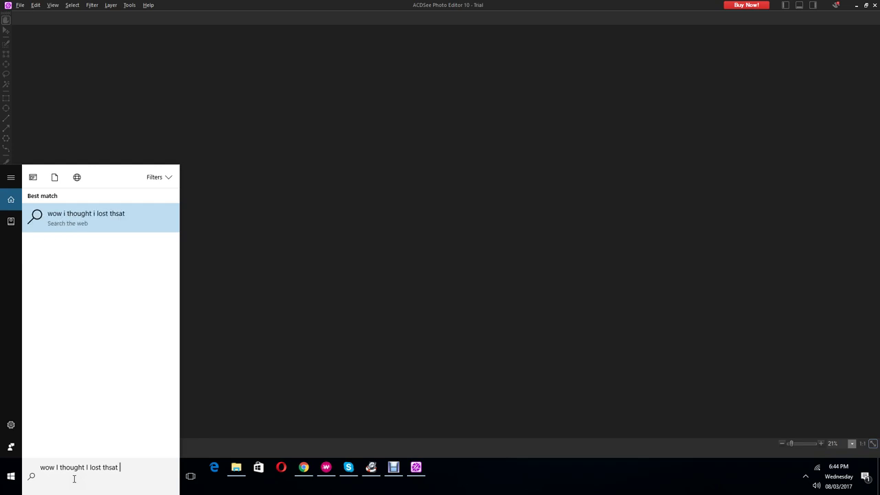
pyautogui.press('BackSpace')
pyautogui.press('BackSpace')
pyautogui.press('BackSpace')
pyautogui.press('BackSpace')
pyautogui.write('at for ever')
pyautogui.press('BackSpace')
pyautogui.press('End')
pyautogui.write('!!!')
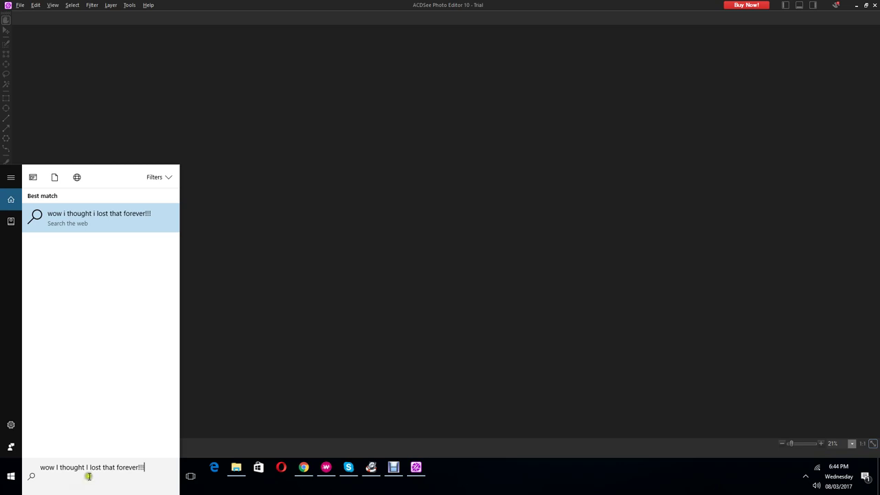
# Step: Clear the remark from the Windows search box and close the search
pyautogui.click(87, 475)
pyautogui.hotkey('ctrl', 'a')
pyautogui.press('BackSpace')
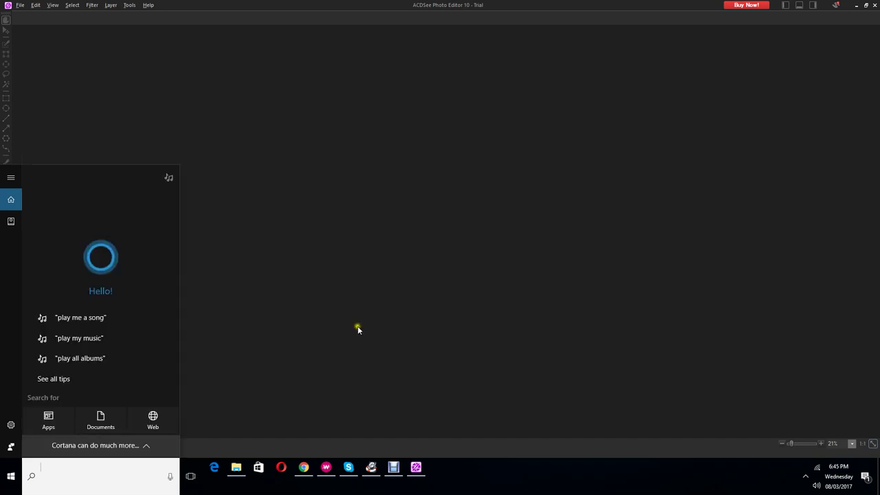
pyautogui.click(320, 373)
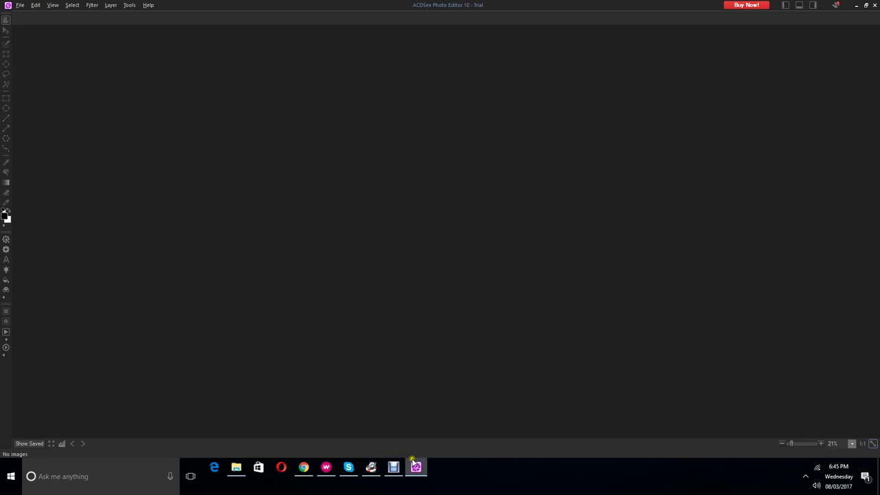
# Step: Open the restored RC The Game Walker Jun.jpg from the Cracked Photos folder in the photo editor
pyautogui.moveTo(411, 467)
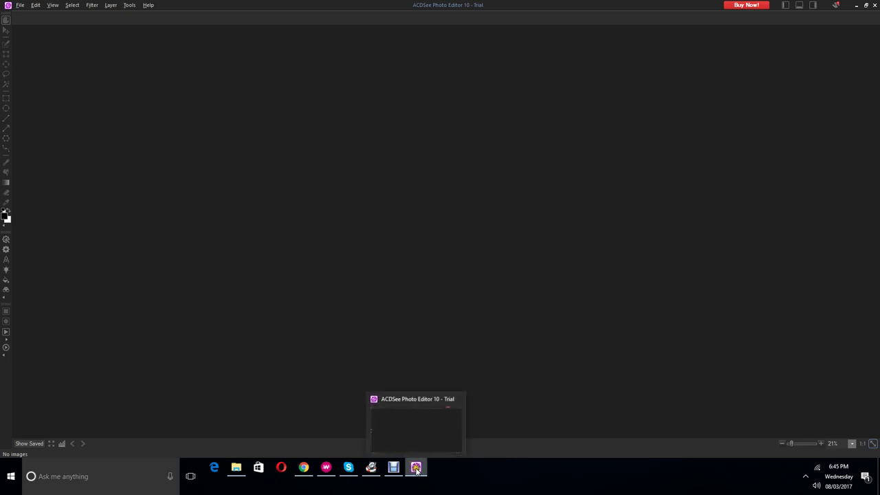
pyautogui.click(415, 468)
pyautogui.click(416, 468)
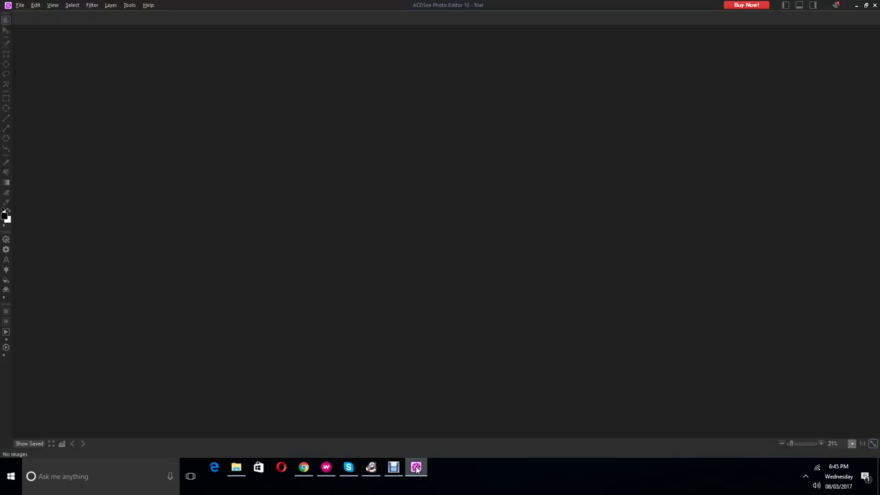
pyautogui.click(20, 6)
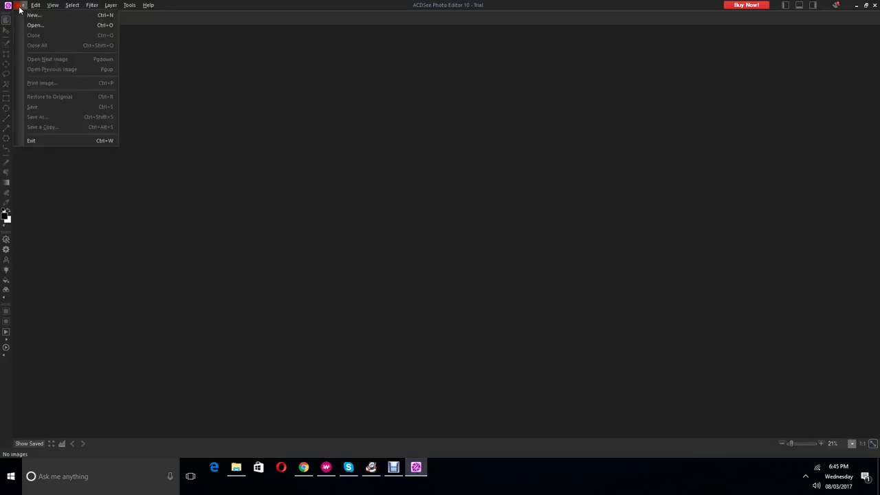
pyautogui.click(35, 25)
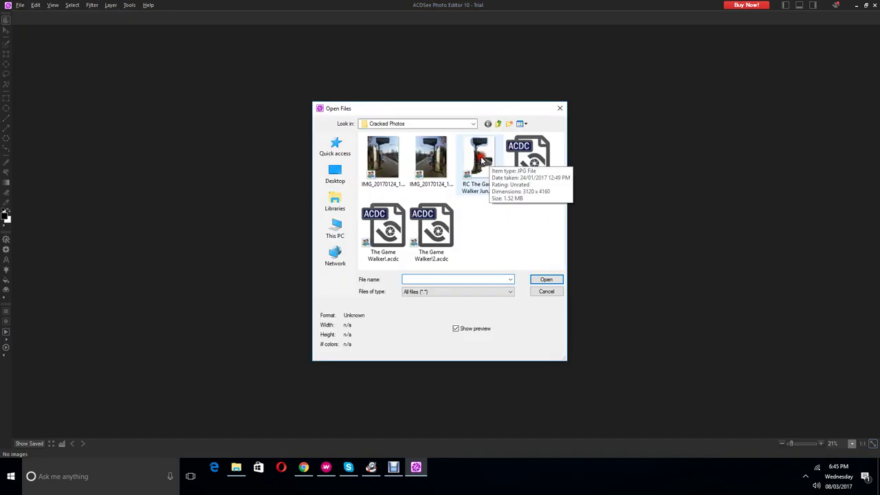
pyautogui.doubleClick(482, 161)
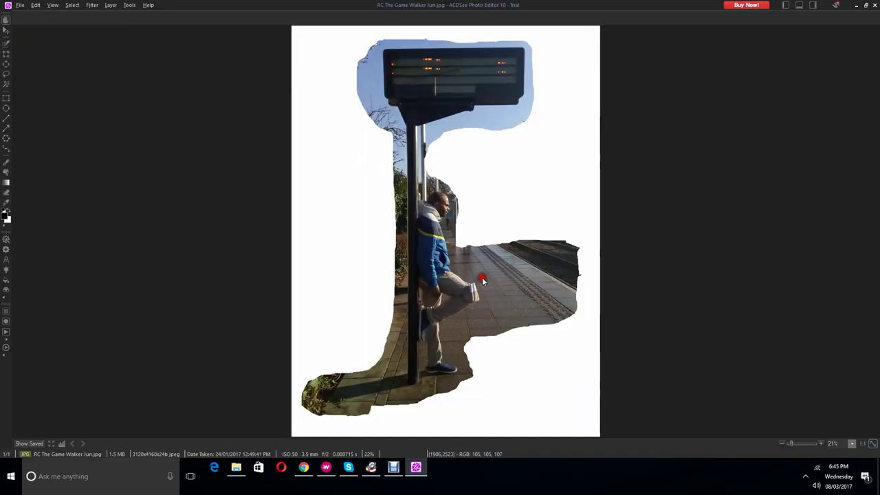
# Step: Brush-select a small patch on the lower edge of the sky under the sign, try to delete it, and decline deleting the image
pyautogui.click(4, 65)
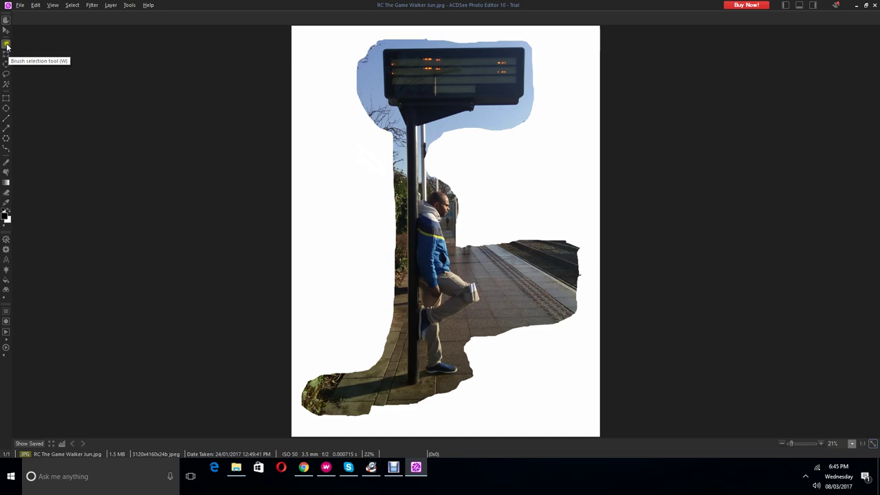
pyautogui.click(6, 44)
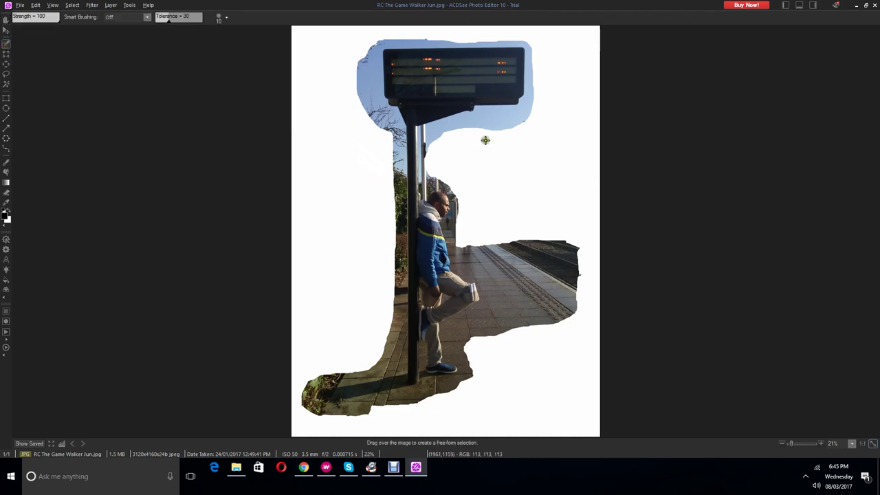
pyautogui.moveTo(491, 124)
pyautogui.mouseDown()
pyautogui.moveTo(520, 115)
pyautogui.moveTo(525, 128)
pyautogui.mouseUp()
pyautogui.click(487, 135)
pyautogui.moveTo(485, 138); pyautogui.dragTo(523, 163)
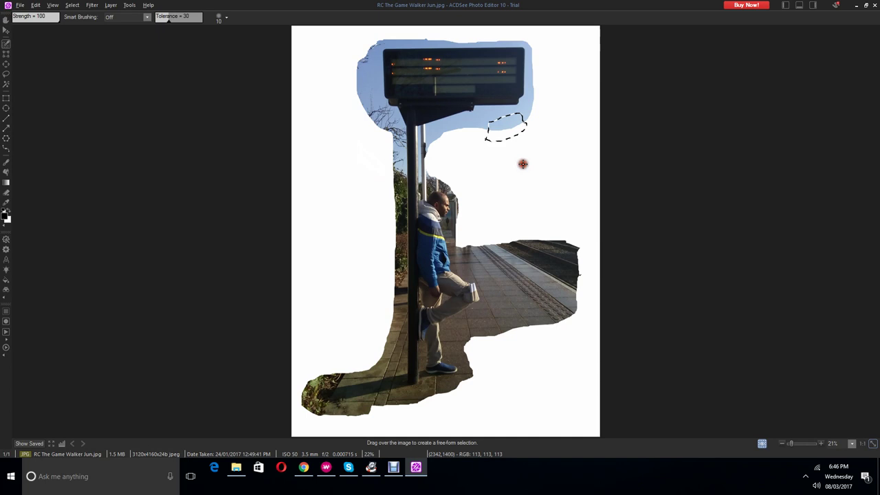
pyautogui.press('Delete')
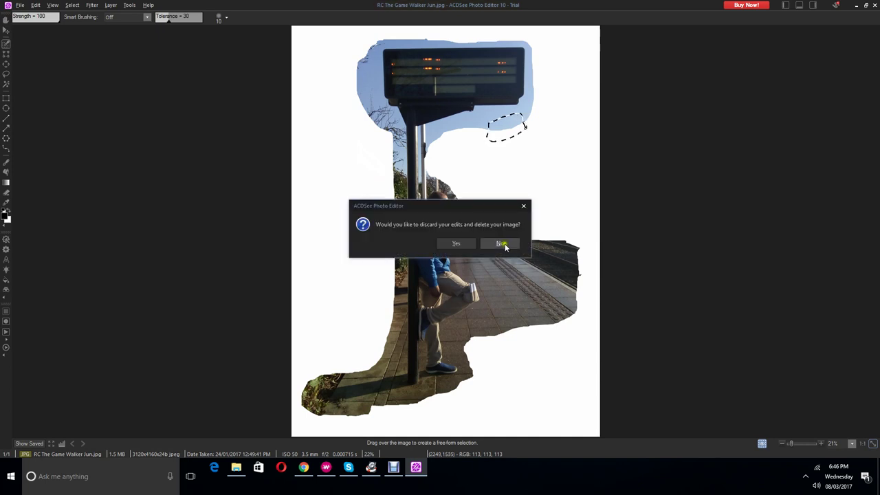
pyautogui.click(502, 243)
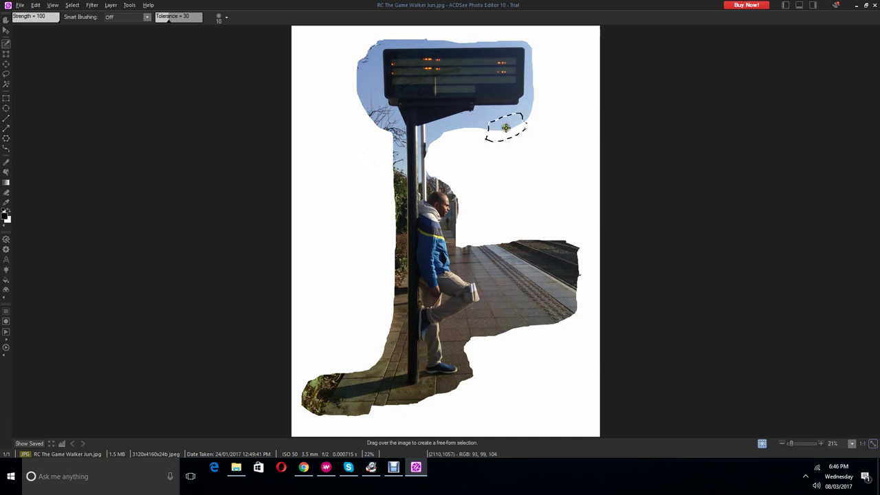
# Step: Try to move the brush-selected sky patch, and undo the selection
pyautogui.click(5, 30)
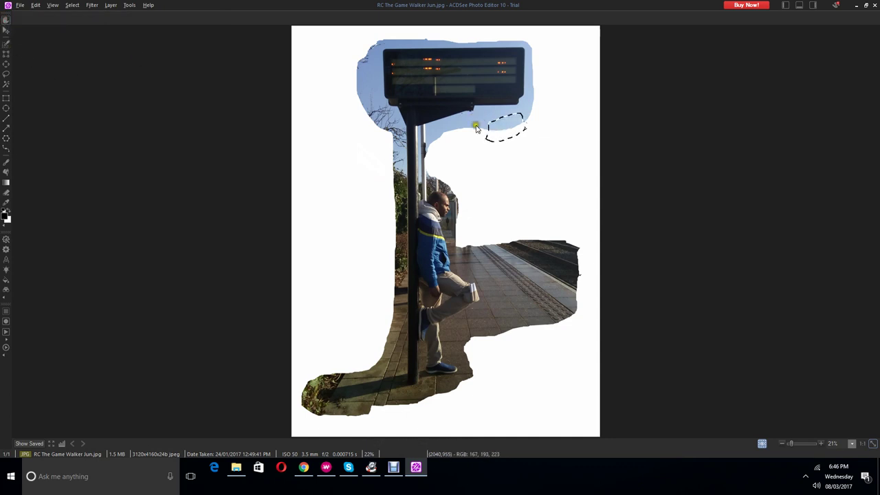
pyautogui.moveTo(509, 130)
pyautogui.mouseDown()
pyautogui.moveTo(517, 140)
pyautogui.moveTo(508, 134)
pyautogui.mouseUp()
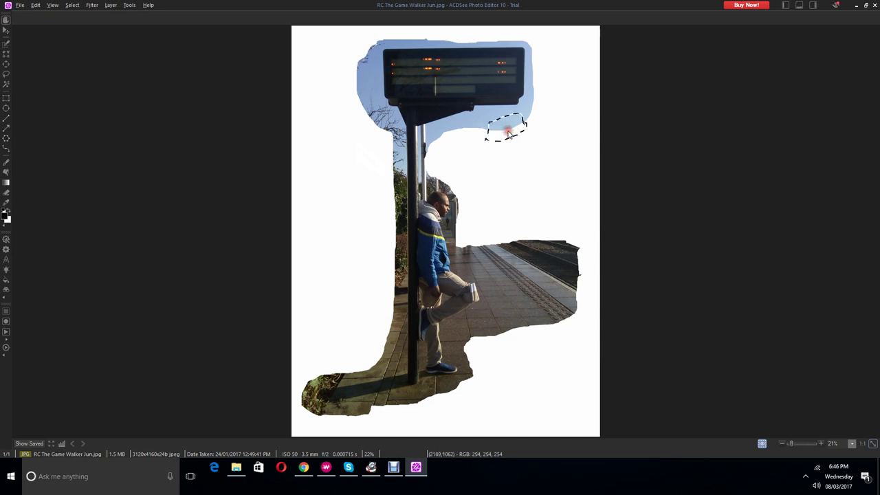
pyautogui.click(7, 85)
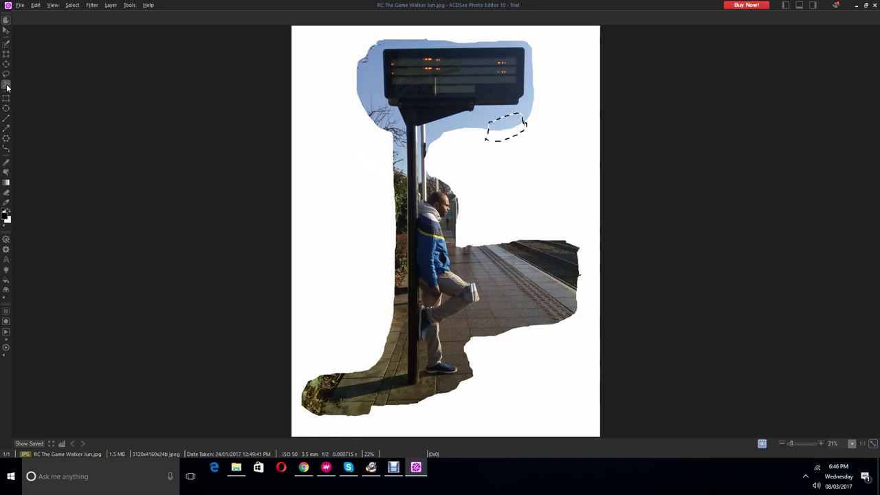
pyautogui.click(19, 7)
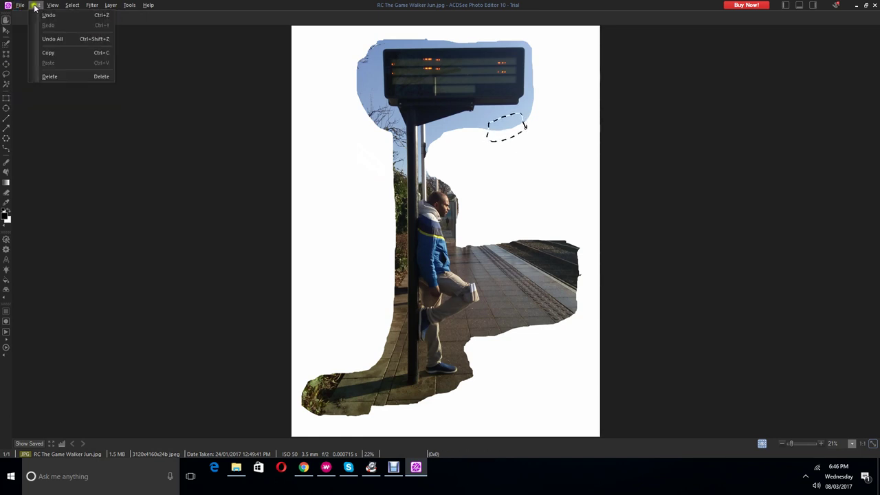
pyautogui.click(44, 14)
pyautogui.click(35, 6)
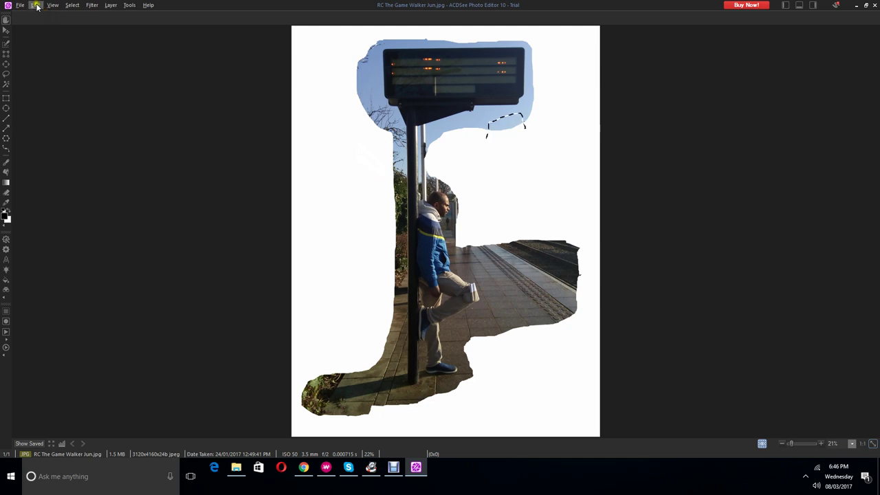
pyautogui.click(39, 14)
# Step: Try selecting the lower edge of the sky beneath the sign with the Magic wand, and undo the selection
pyautogui.click(6, 83)
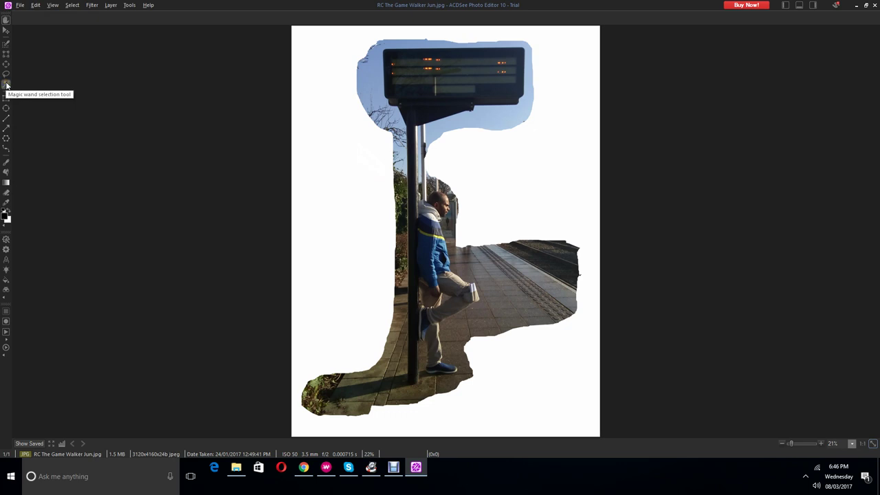
pyautogui.click(6, 84)
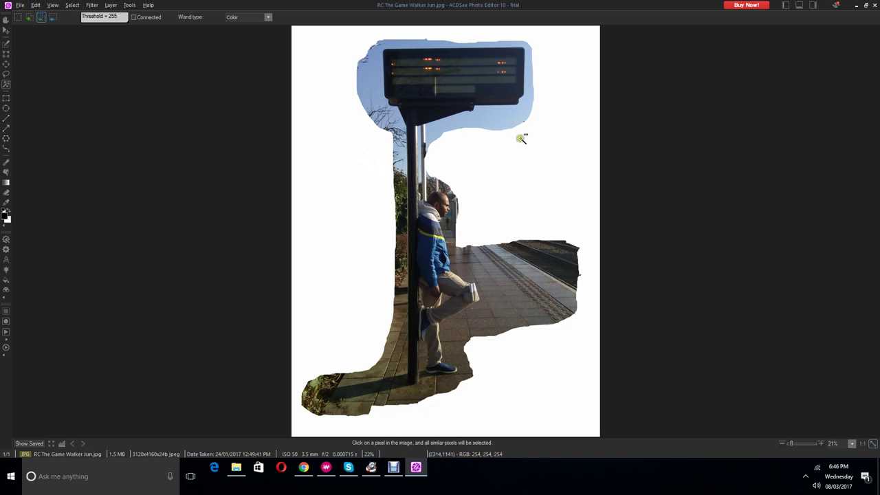
pyautogui.click(492, 132)
pyautogui.click(516, 120)
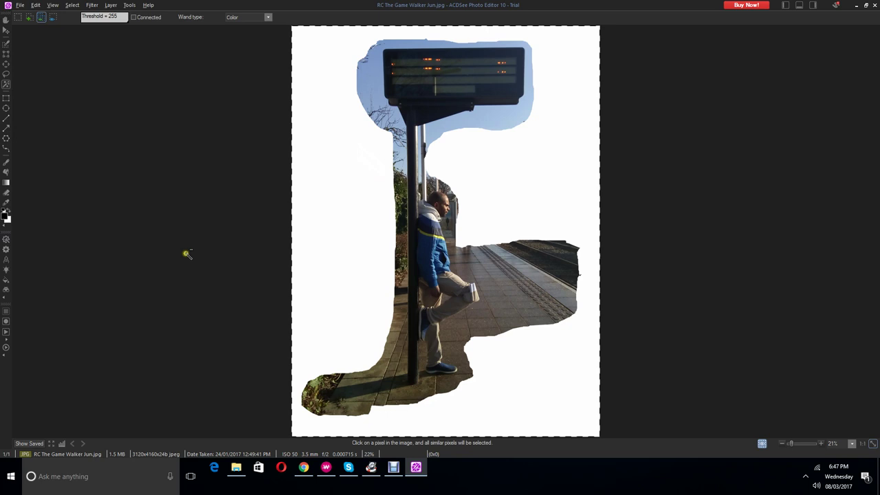
pyautogui.click(31, 8)
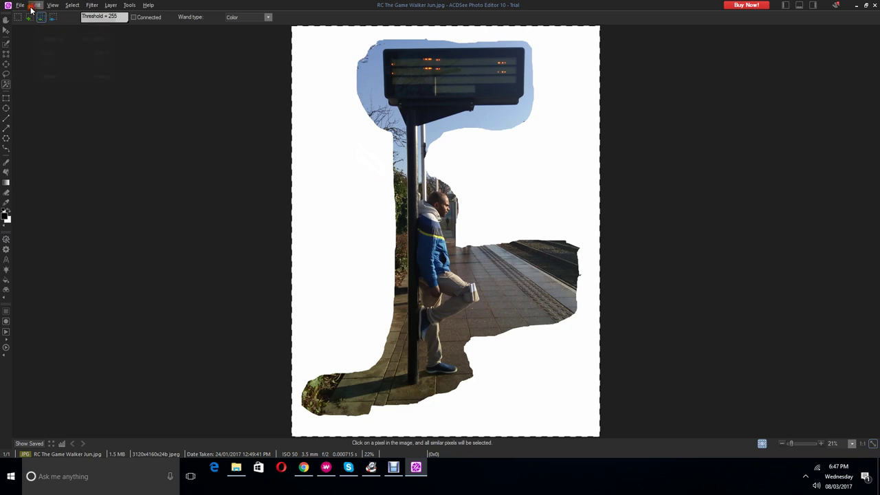
pyautogui.click(41, 61)
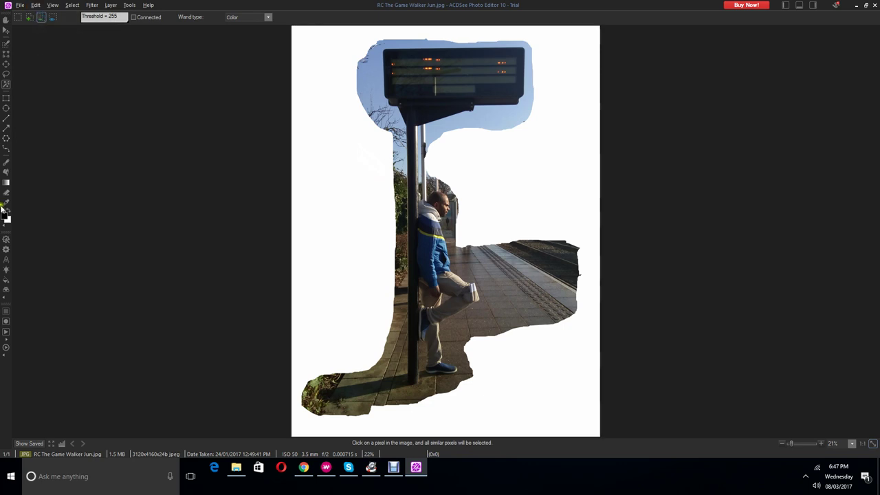
# Step: Enter the remark "Just trying to go round the edges in a quick & coneviniant way" in the Windows search box, and clear it
pyautogui.click(81, 485)
pyautogui.write('Just ')
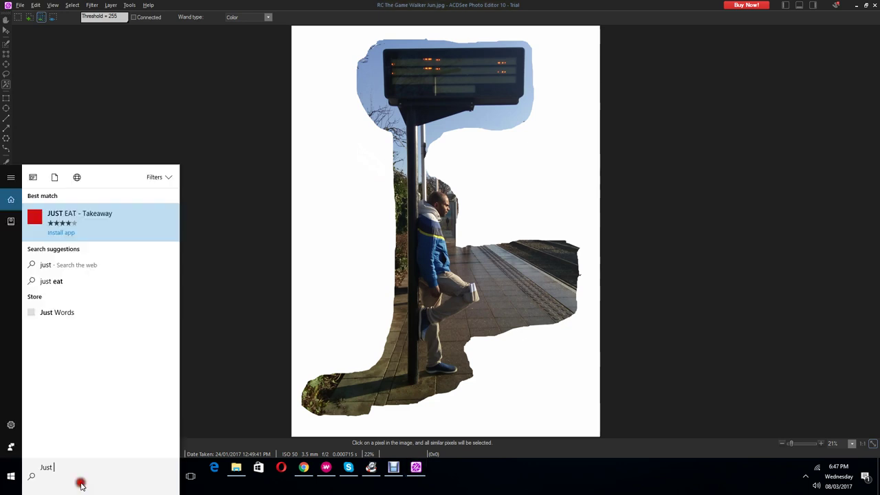
pyautogui.write('trying t')
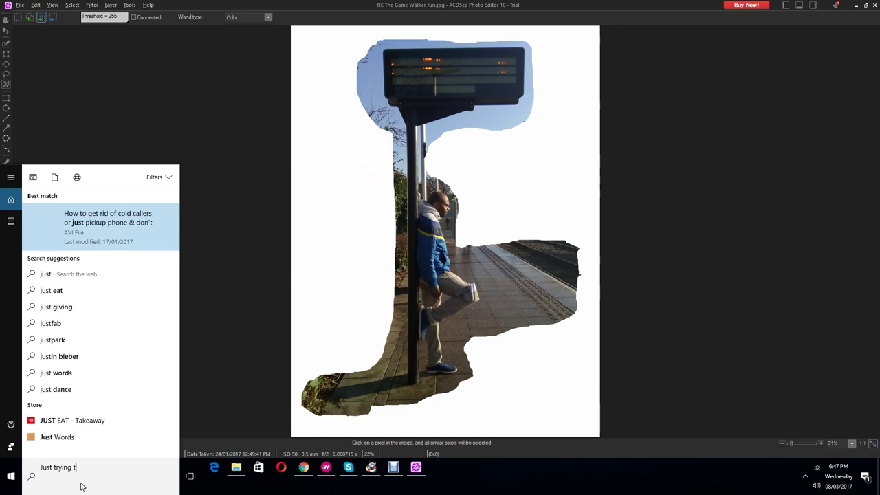
pyautogui.write('o go round the edges in a qui')
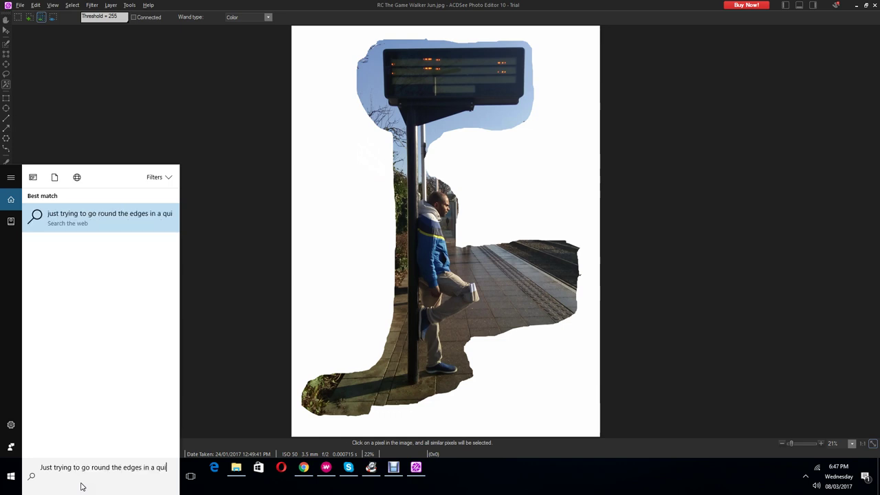
pyautogui.write('ck & c')
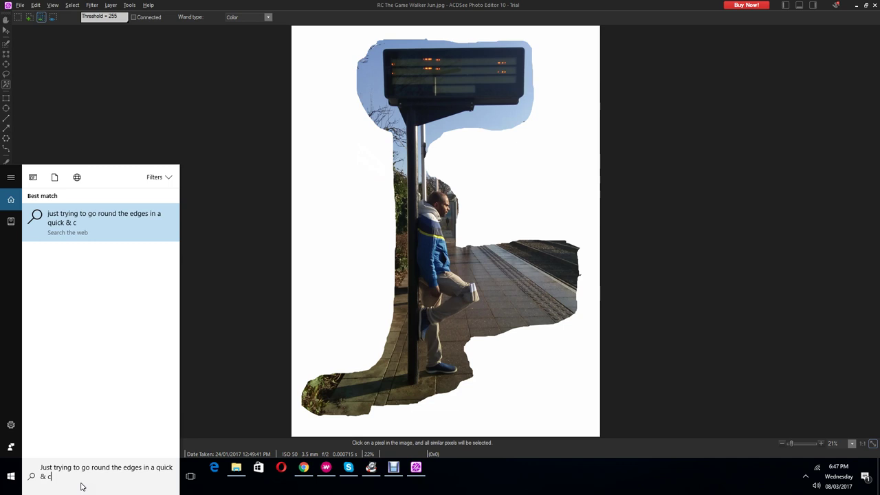
pyautogui.write('onvinian w')
pyautogui.write('ant')
pyautogui.write(' way')
pyautogui.write('e')
pyautogui.press('BackSpace')
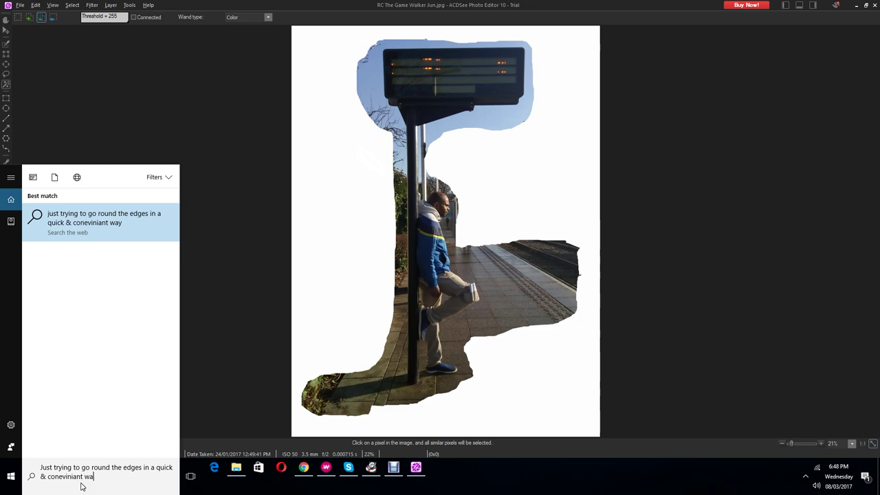
pyautogui.hotkey('ctrl', 'a')
pyautogui.press('BackSpace')
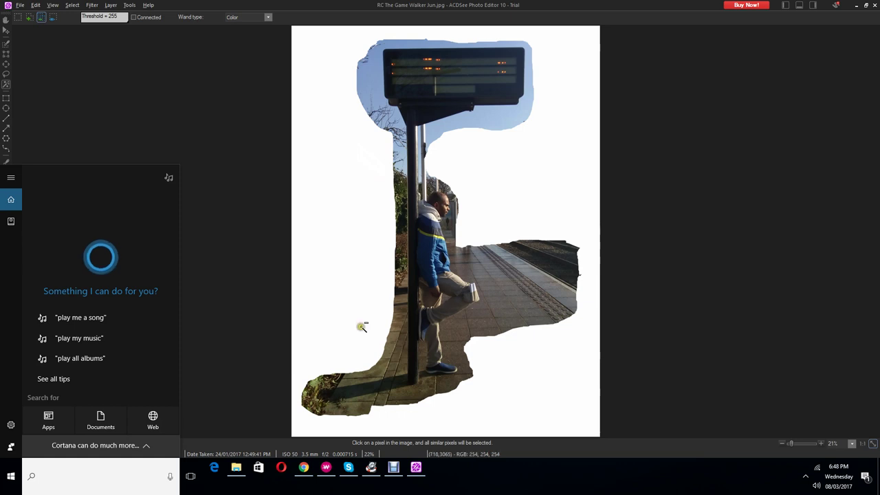
# Step: Try a Magic wand selection on the white background beside the pole, and undo it
pyautogui.click(339, 308)
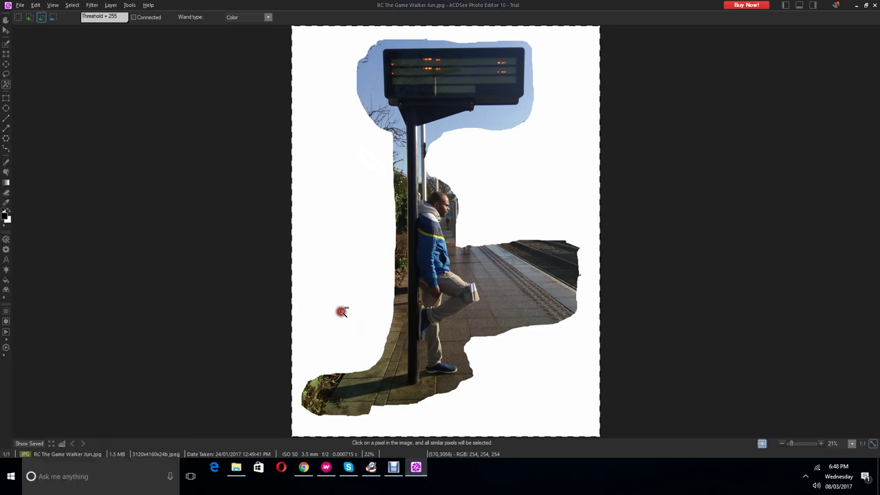
pyautogui.click(35, 8)
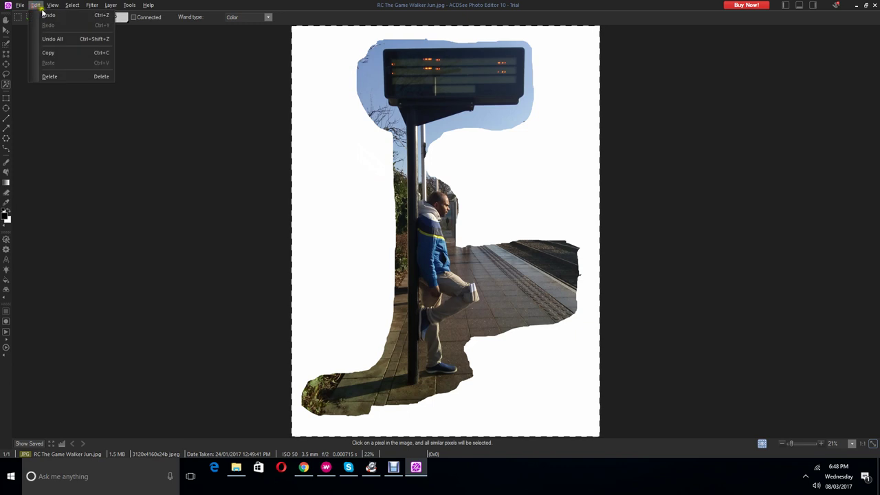
pyautogui.click(48, 14)
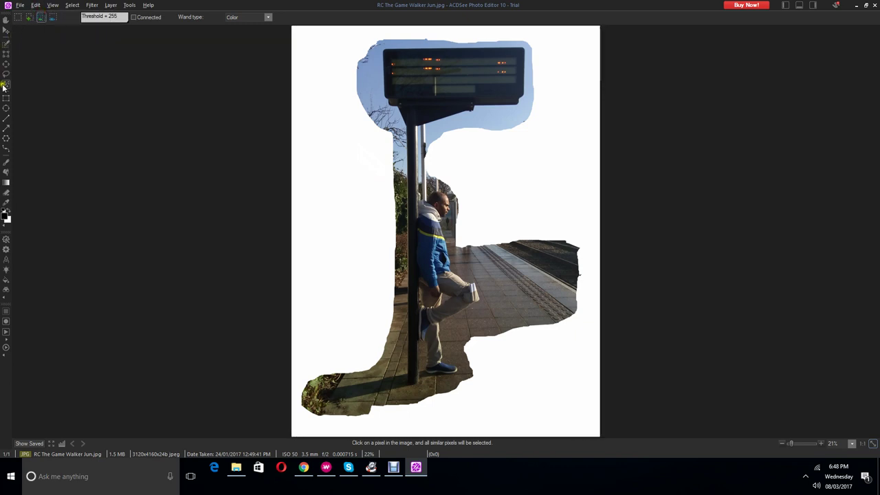
# Step: Draw a black curve across the lower edge of the sky beneath the sign, and undo it
pyautogui.click(6, 150)
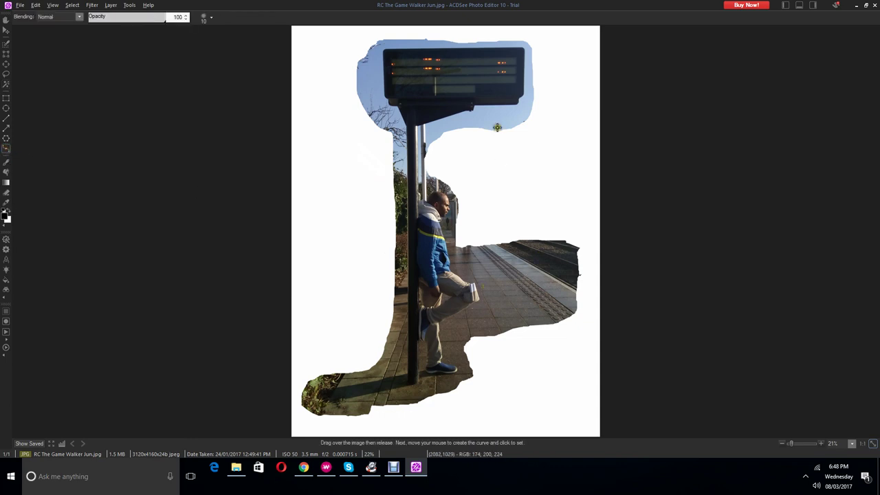
pyautogui.moveTo(492, 133); pyautogui.dragTo(531, 125)
pyautogui.click(510, 116)
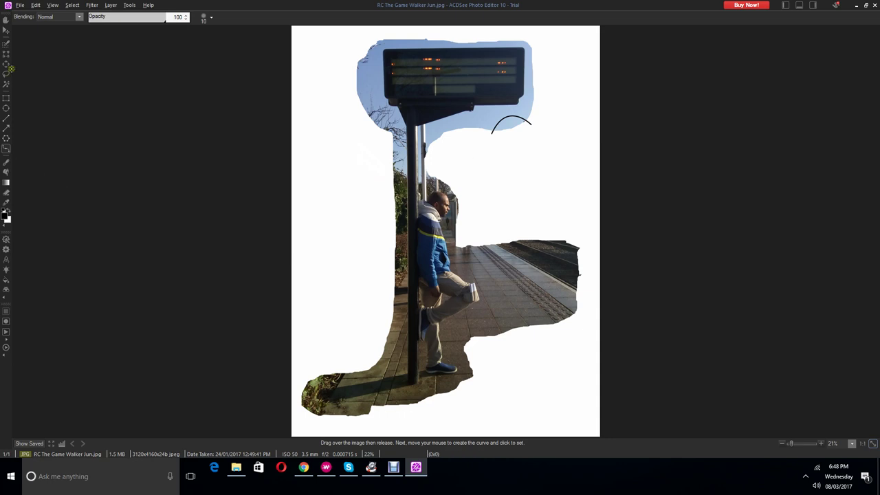
pyautogui.click(35, 5)
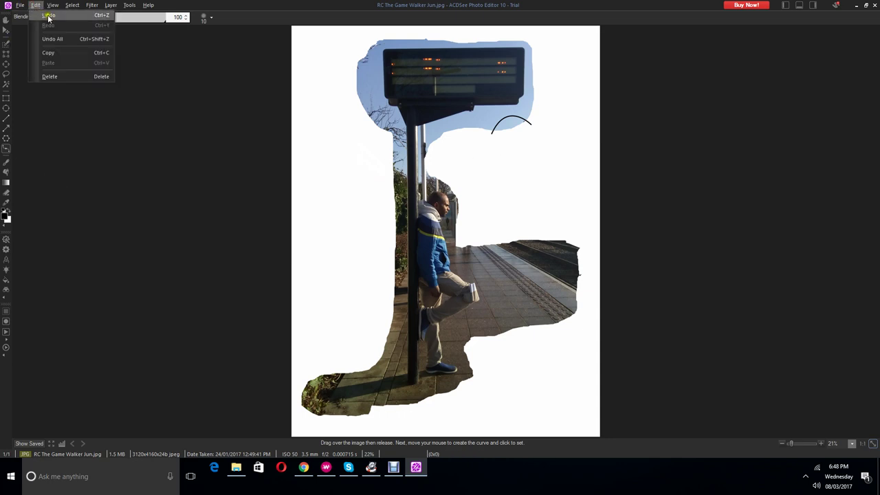
pyautogui.click(48, 15)
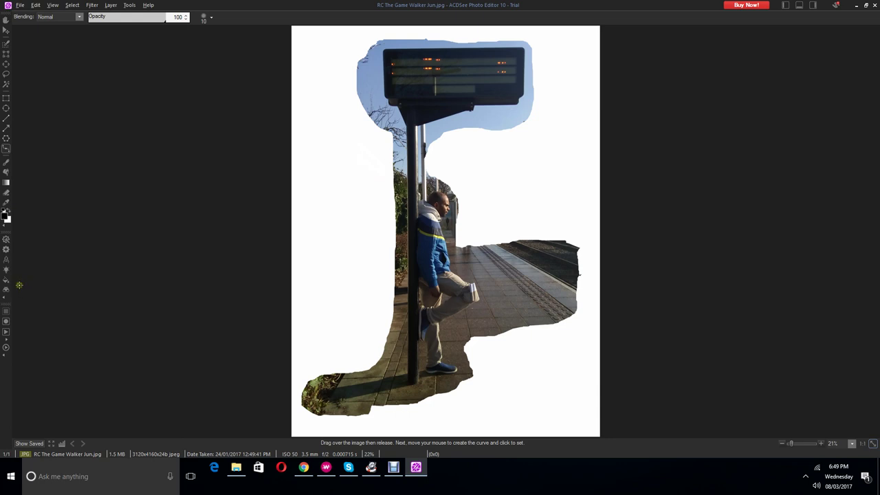
# Step: Try the Lasso selection on the pavement next to the man's legs, and undo the tiny selection
pyautogui.click(6, 75)
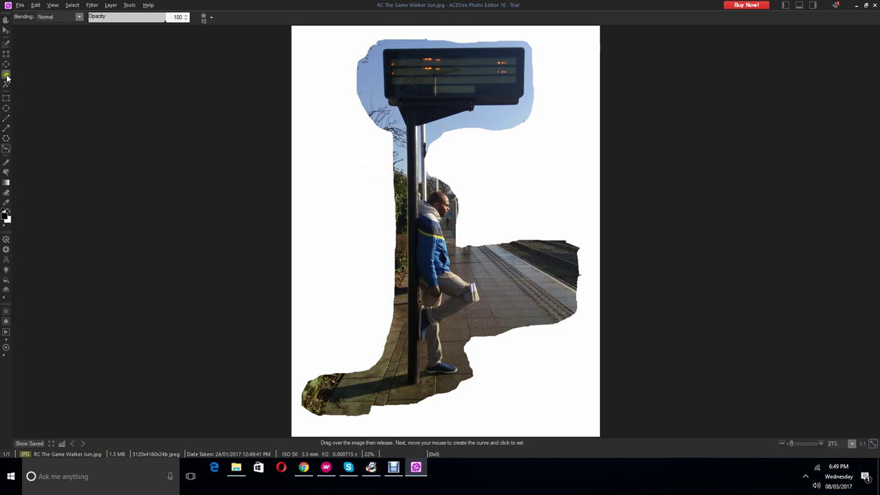
pyautogui.click(394, 473)
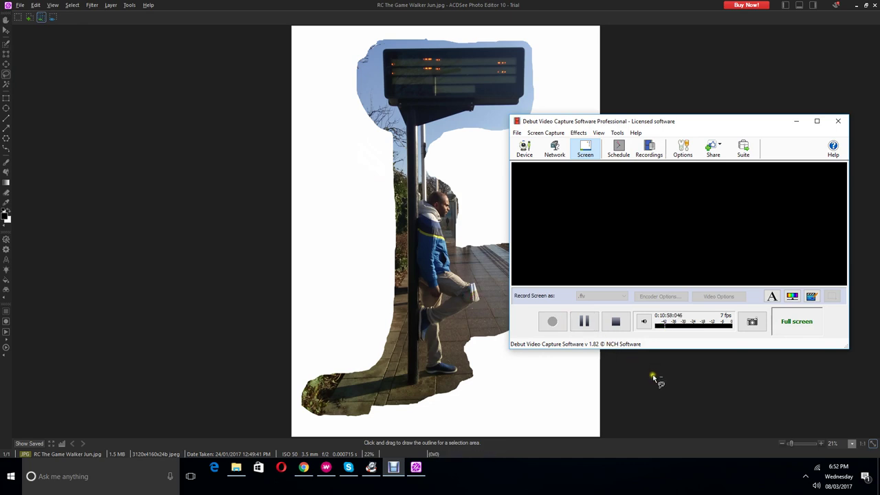
pyautogui.click(653, 377)
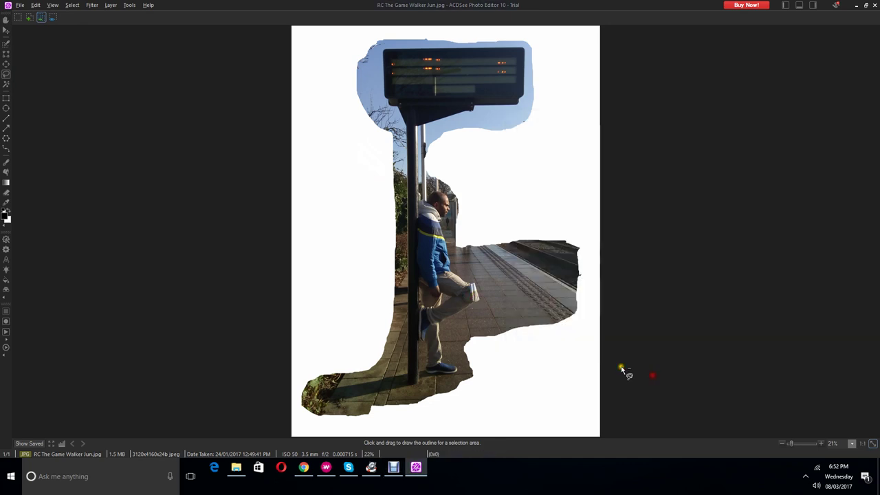
pyautogui.click(473, 327)
pyautogui.click(461, 320)
pyautogui.click(43, 7)
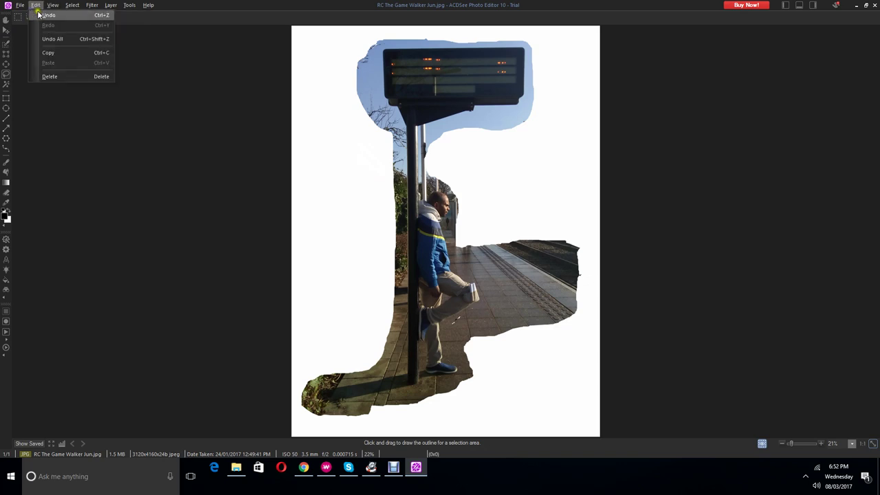
pyautogui.click(44, 14)
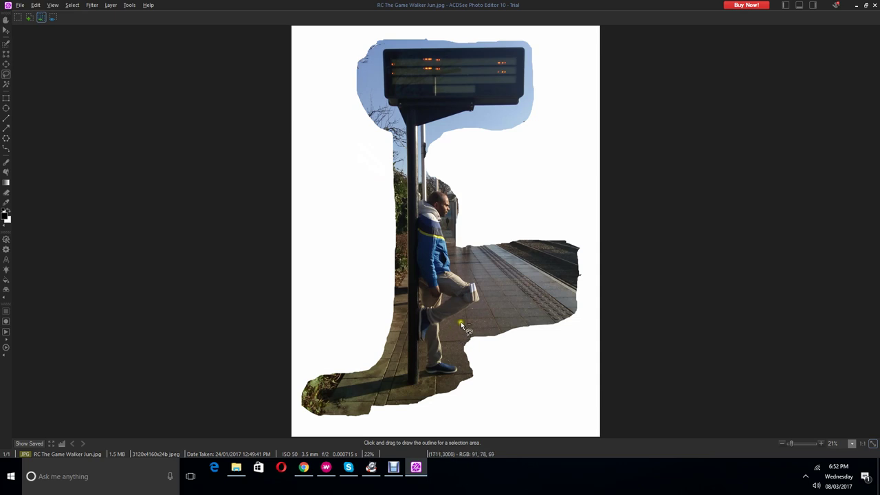
# Step: Draw a Lasso selection down the pole, around the man's head to his chest, and back through the white area beside him
pyautogui.click(439, 180)
pyautogui.click(418, 131)
pyautogui.click(418, 131)
pyautogui.moveTo(420, 140); pyautogui.dragTo(419, 176)
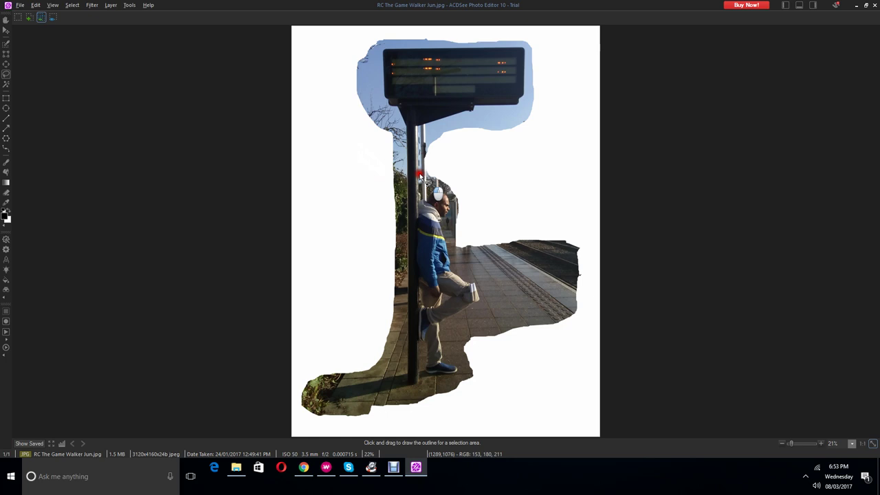
pyautogui.moveTo(419, 178); pyautogui.dragTo(427, 201)
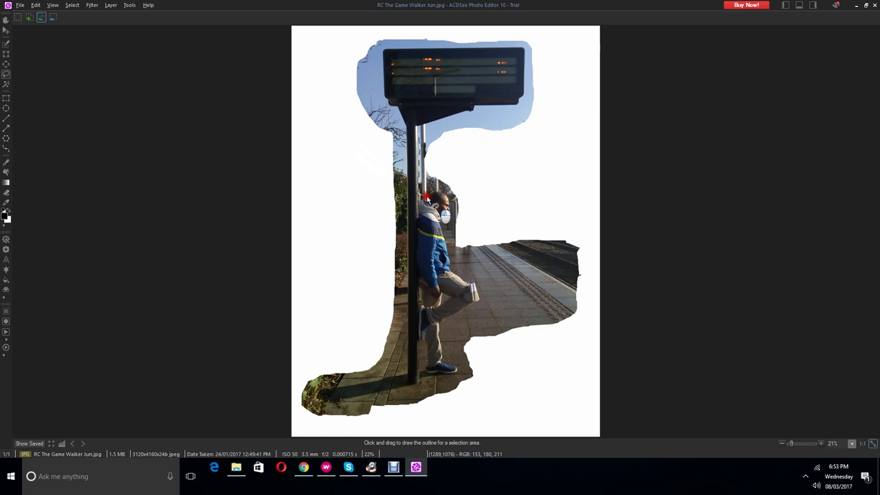
pyautogui.moveTo(428, 199)
pyautogui.mouseDown()
pyautogui.moveTo(441, 190)
pyautogui.moveTo(452, 203)
pyautogui.mouseUp()
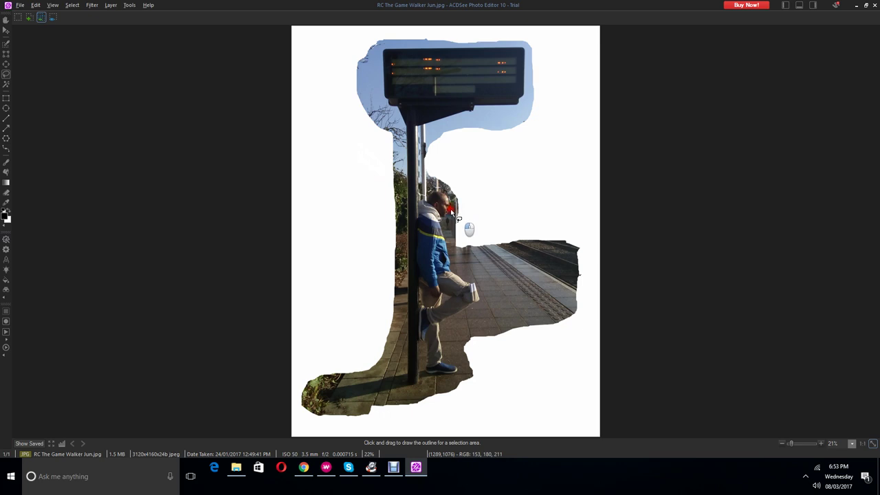
pyautogui.moveTo(450, 214); pyautogui.dragTo(444, 227)
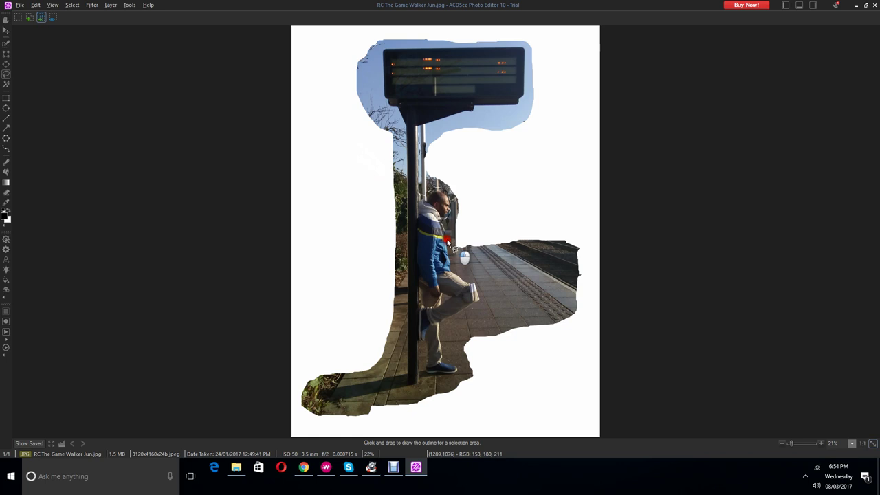
pyautogui.moveTo(459, 241)
pyautogui.mouseDown()
pyautogui.moveTo(472, 237)
pyautogui.moveTo(480, 197)
pyautogui.moveTo(472, 167)
pyautogui.moveTo(450, 147)
pyautogui.moveTo(418, 138)
pyautogui.mouseUp()
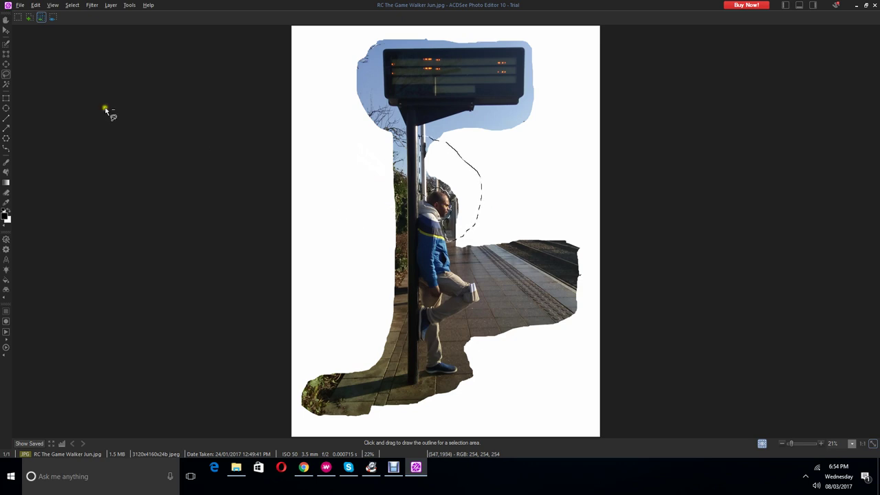
# Step: Delete the pixels inside the lassoed area beside the man's head
pyautogui.click(72, 5)
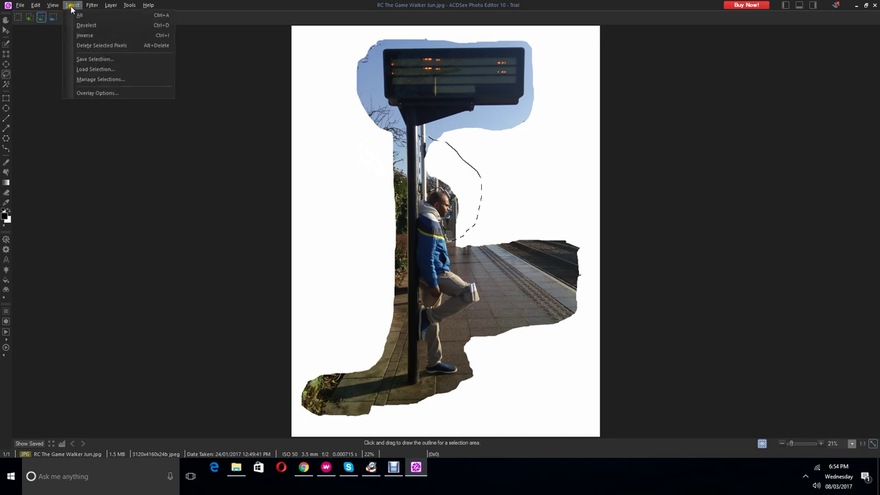
pyautogui.click(39, 45)
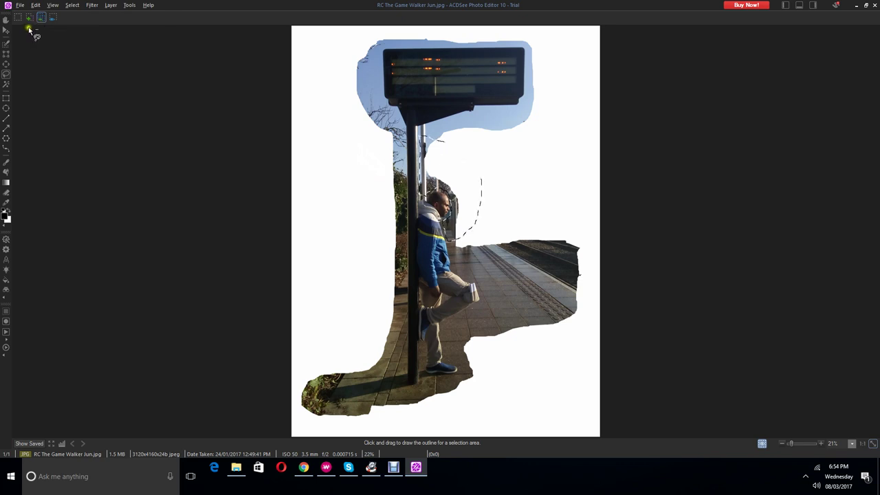
pyautogui.click(71, 5)
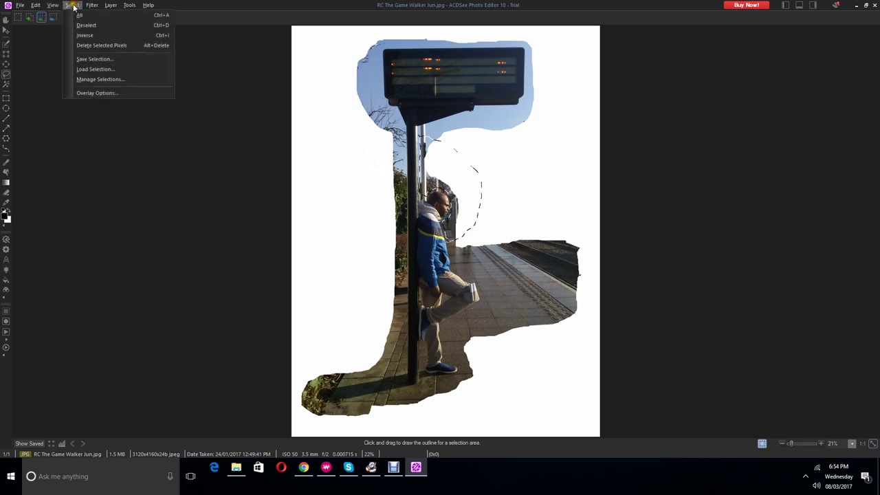
pyautogui.click(108, 47)
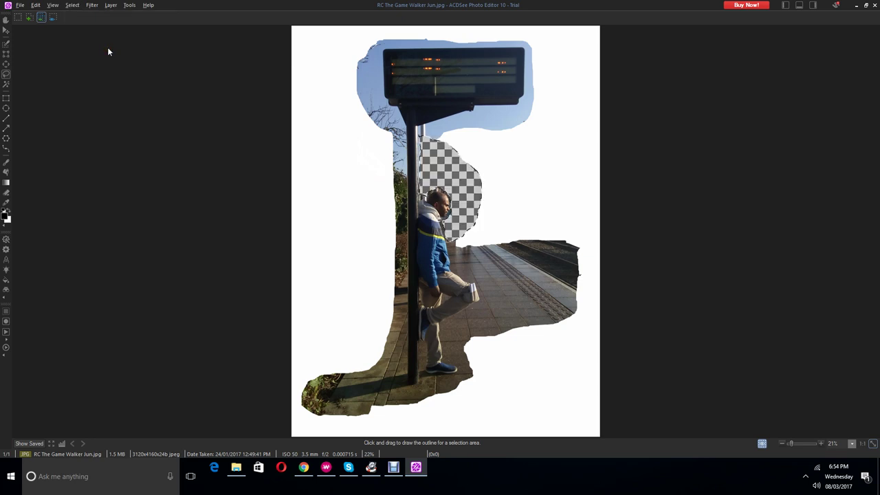
pyautogui.click(108, 50)
pyautogui.click(53, 6)
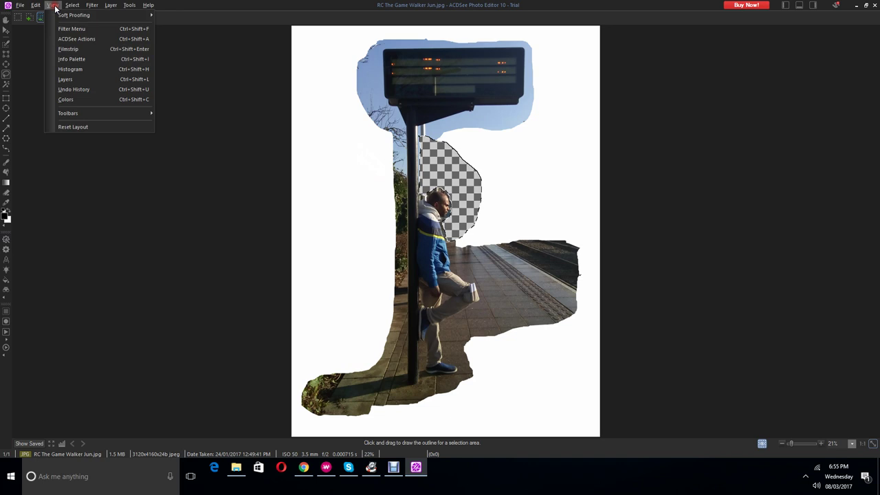
pyautogui.moveTo(71, 5)
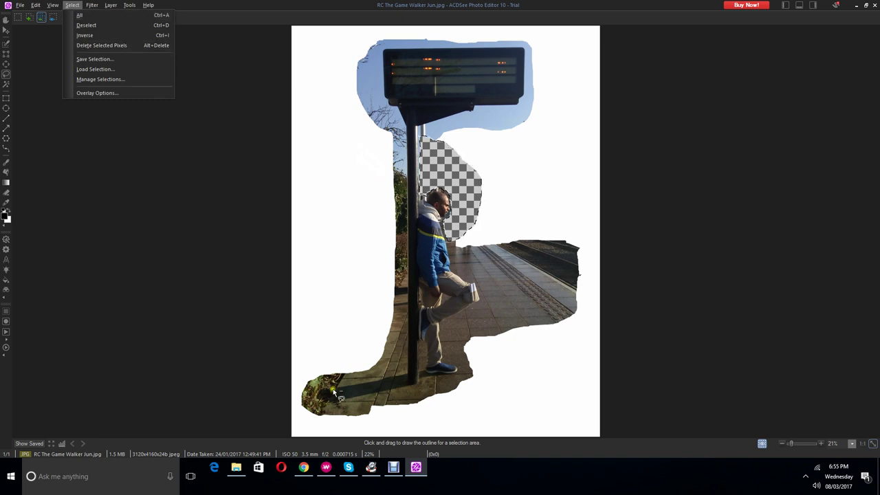
pyautogui.click(394, 468)
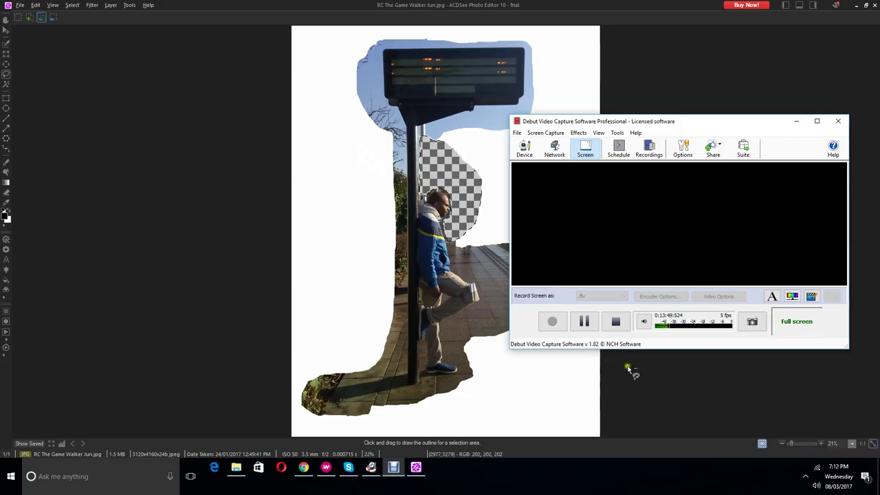
pyautogui.click(636, 377)
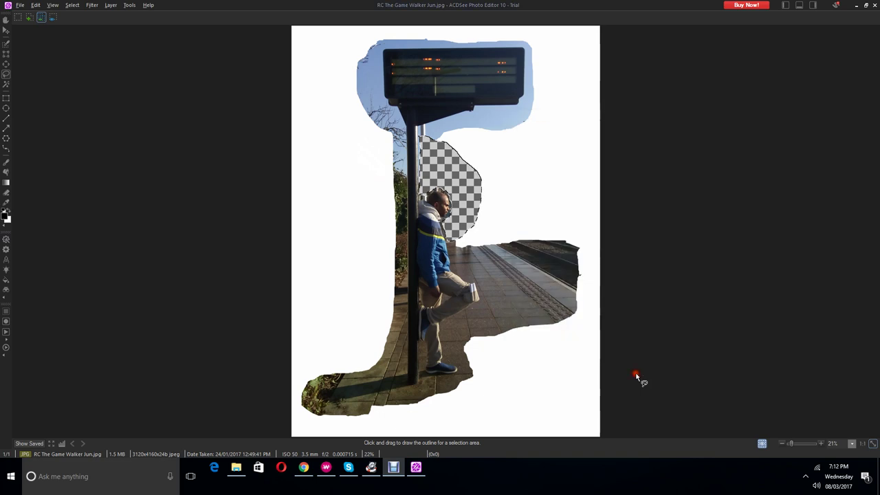
pyautogui.click(394, 468)
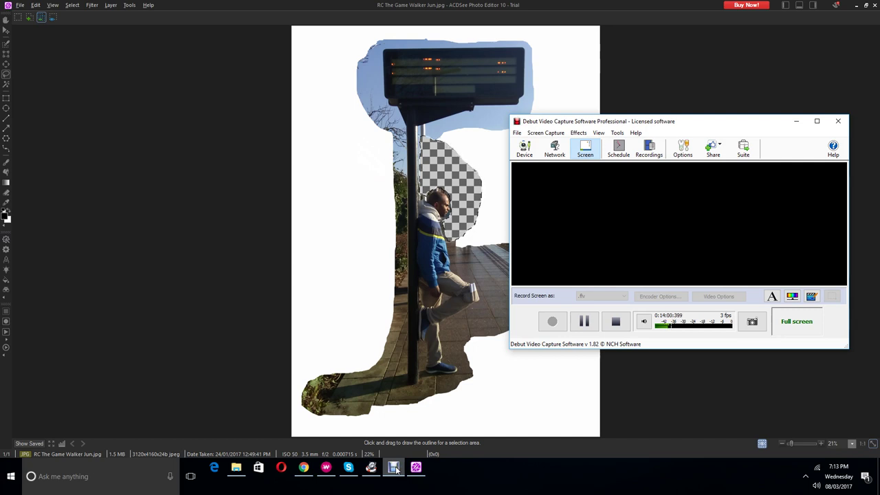
pyautogui.click(394, 469)
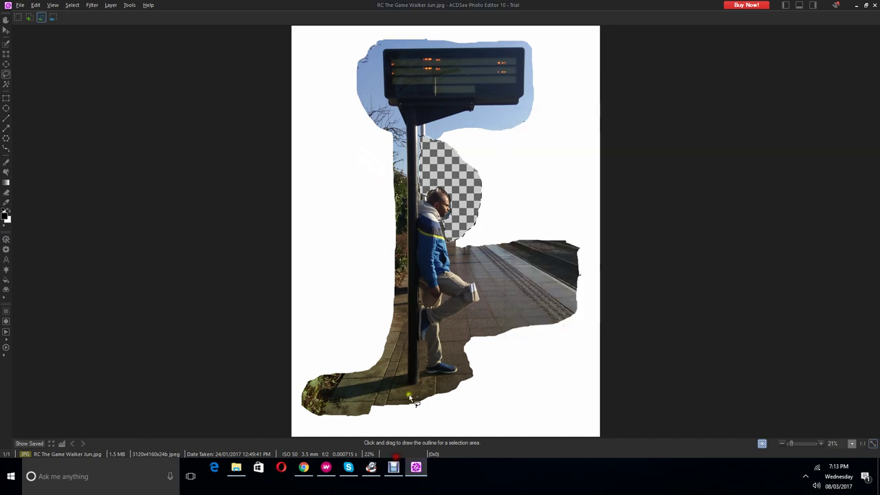
# Step: Invert the lasso selection and delete the pixels of the inverted area
pyautogui.click(71, 6)
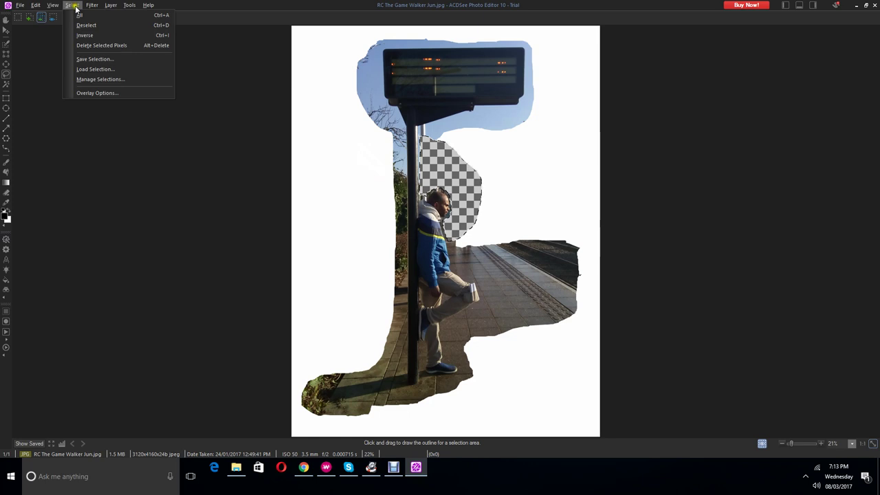
pyautogui.click(103, 26)
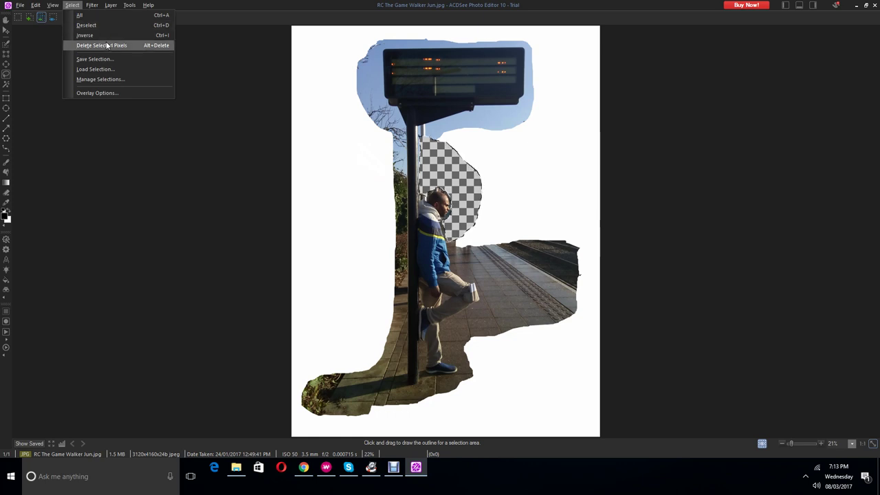
pyautogui.click(106, 49)
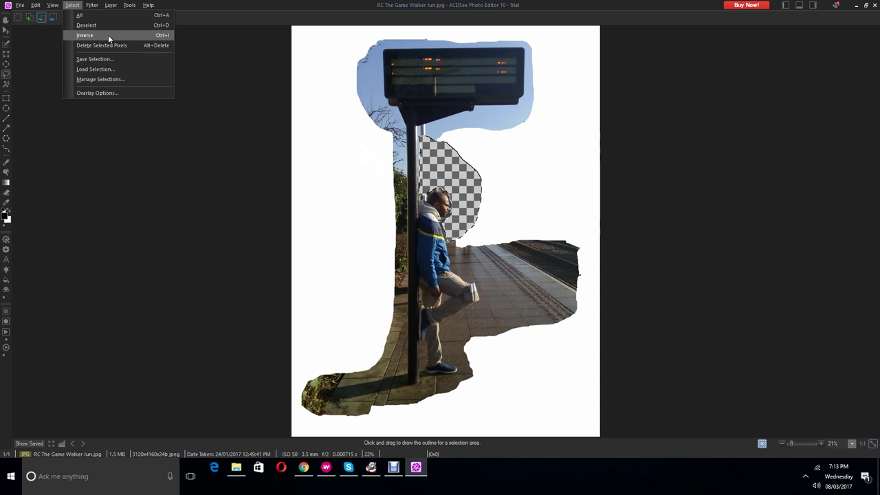
pyautogui.click(108, 35)
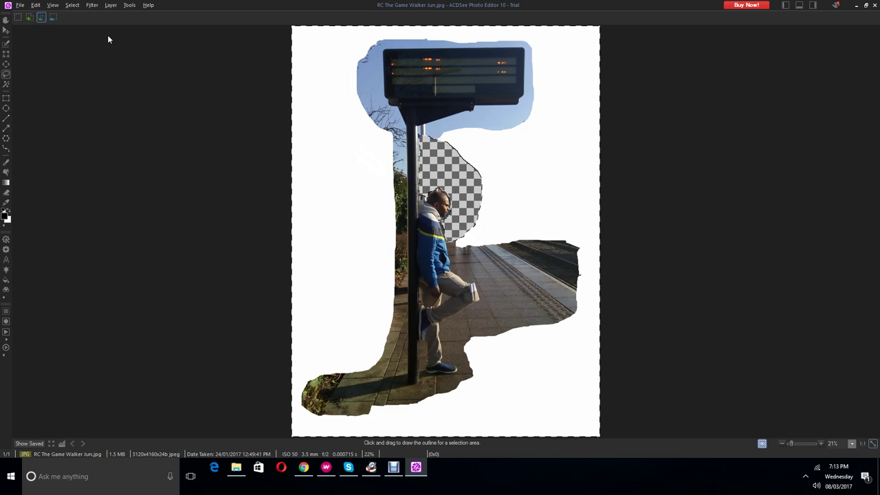
pyautogui.click(73, 5)
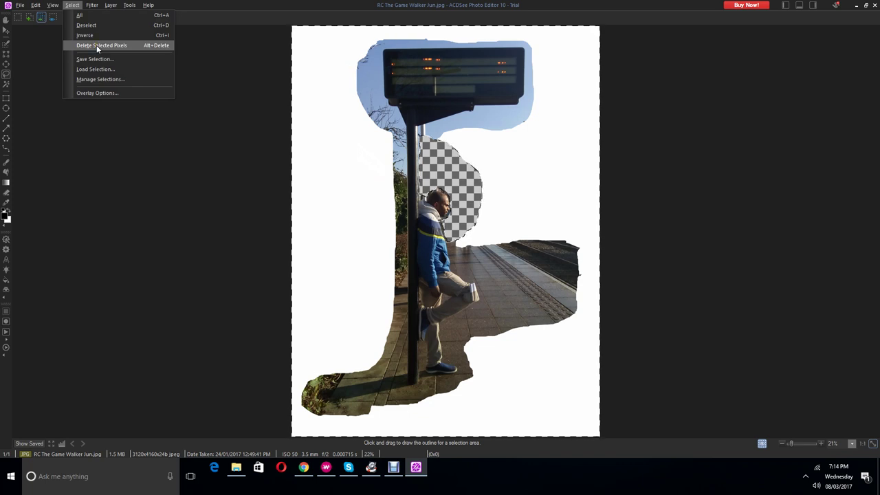
pyautogui.click(97, 47)
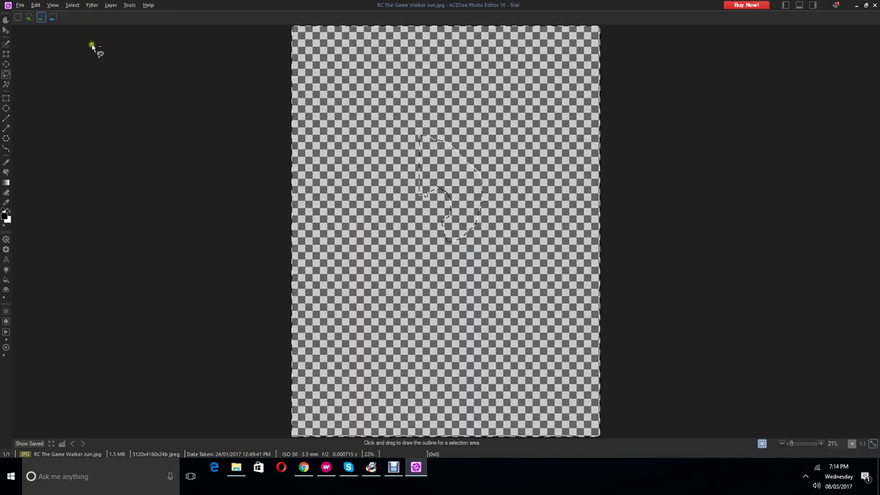
# Step: Undo the deletion of the inverted area and the selection inversion
pyautogui.click(41, 6)
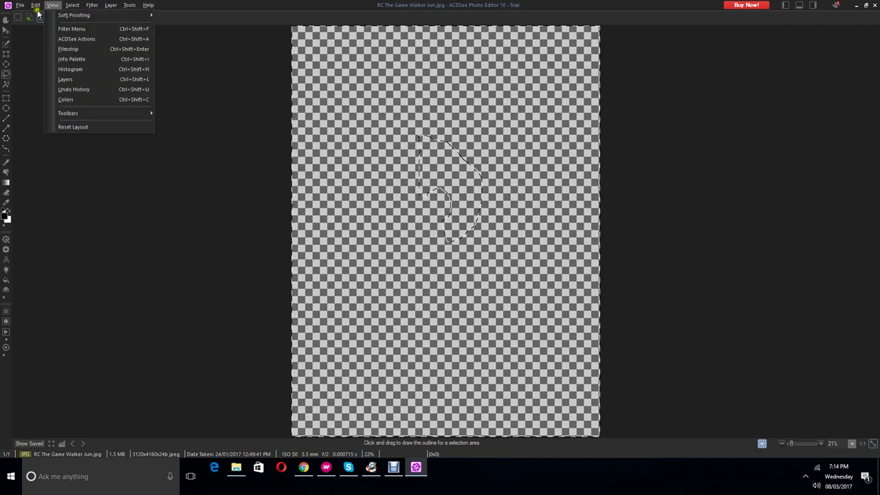
pyautogui.click(35, 12)
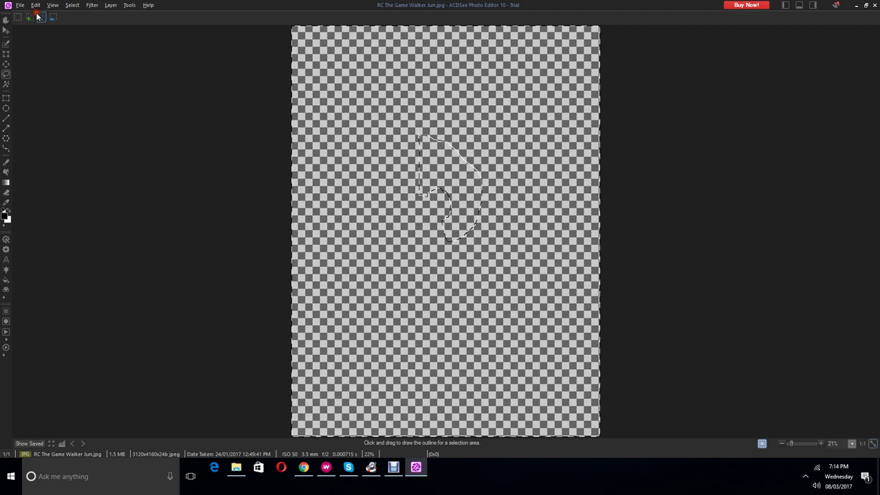
pyautogui.click(39, 17)
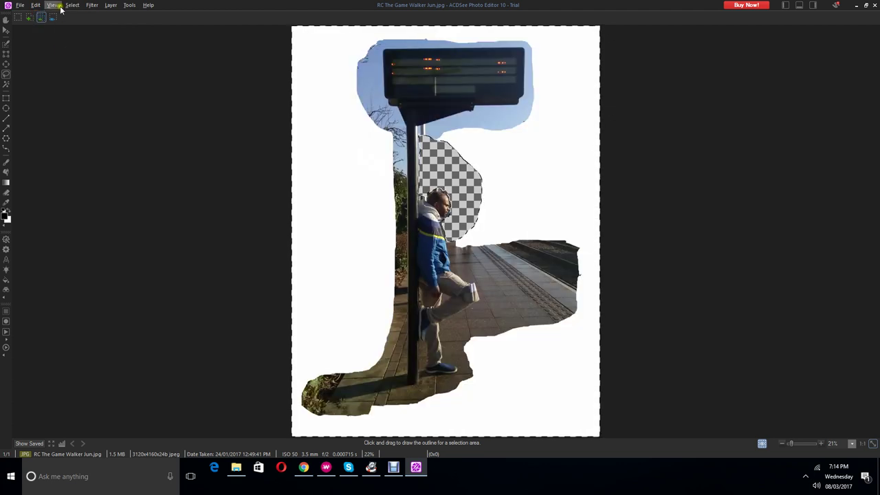
pyautogui.click(40, 6)
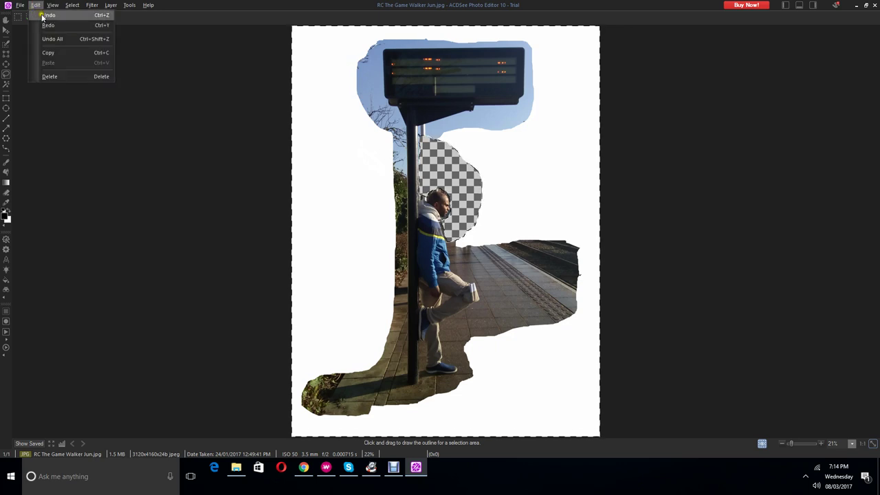
pyautogui.click(45, 15)
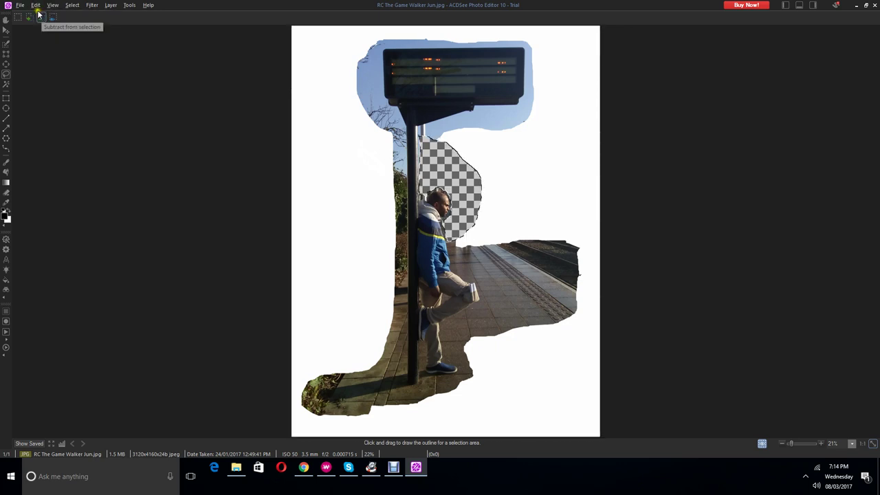
# Step: Undo the earlier pixel deletion in the lassoed area beside the man's head, keeping the lasso selection
pyautogui.click(35, 6)
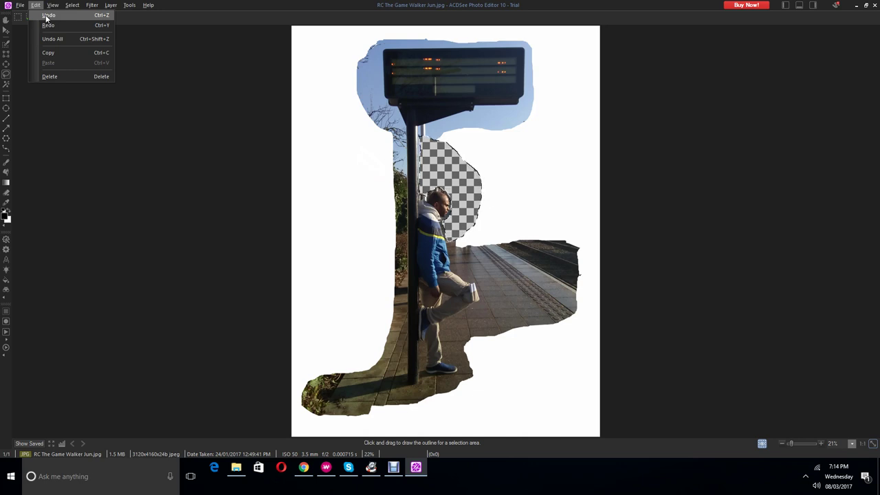
pyautogui.click(46, 15)
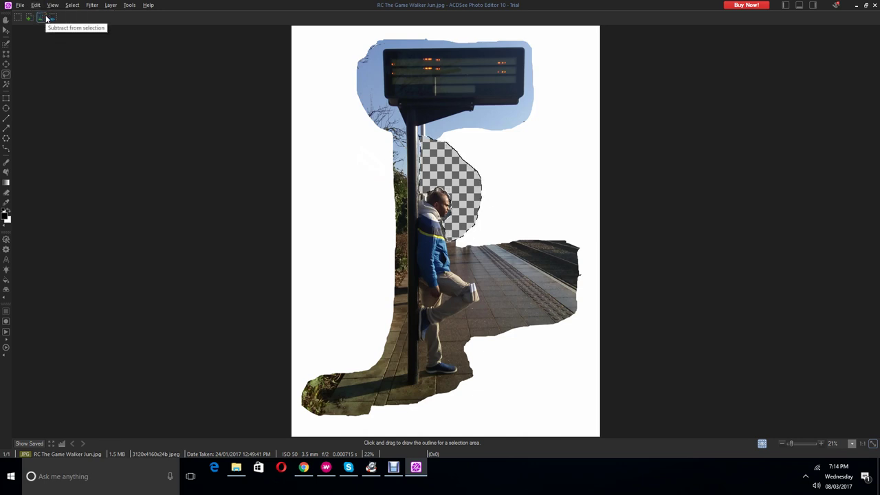
pyautogui.click(39, 5)
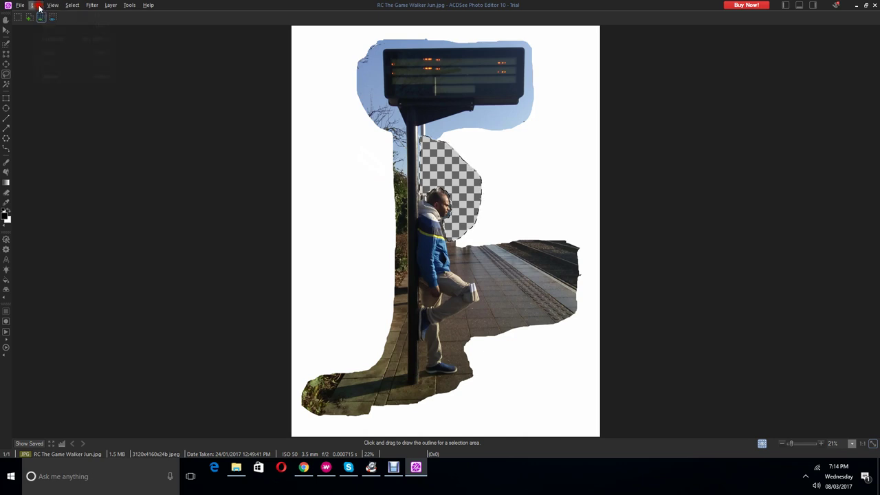
pyautogui.moveTo(48, 11)
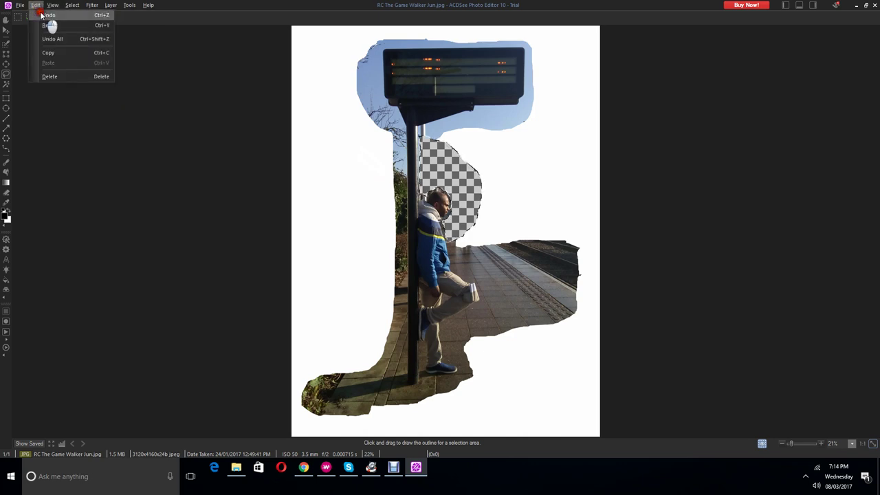
pyautogui.click(41, 16)
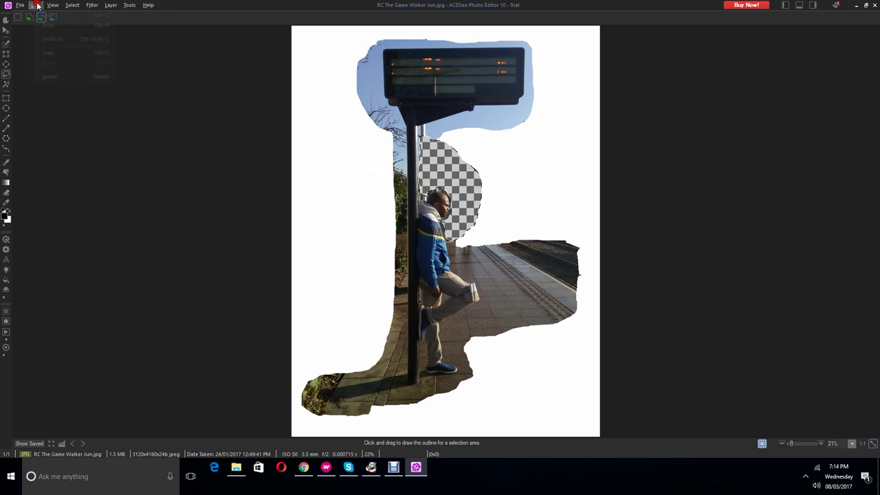
pyautogui.click(37, 6)
pyautogui.click(44, 16)
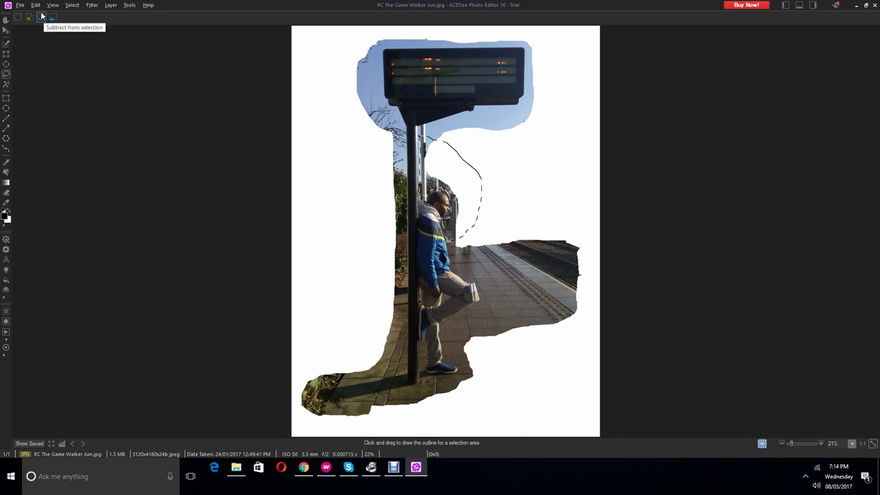
pyautogui.click(42, 17)
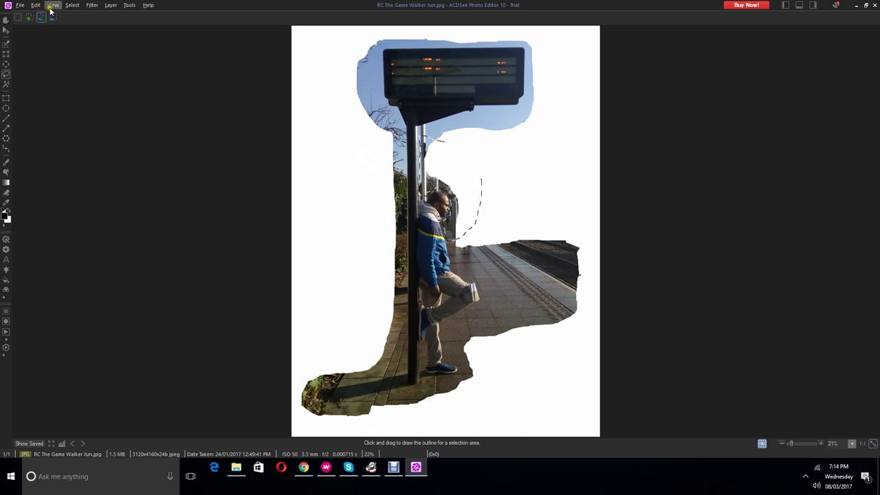
pyautogui.click(52, 6)
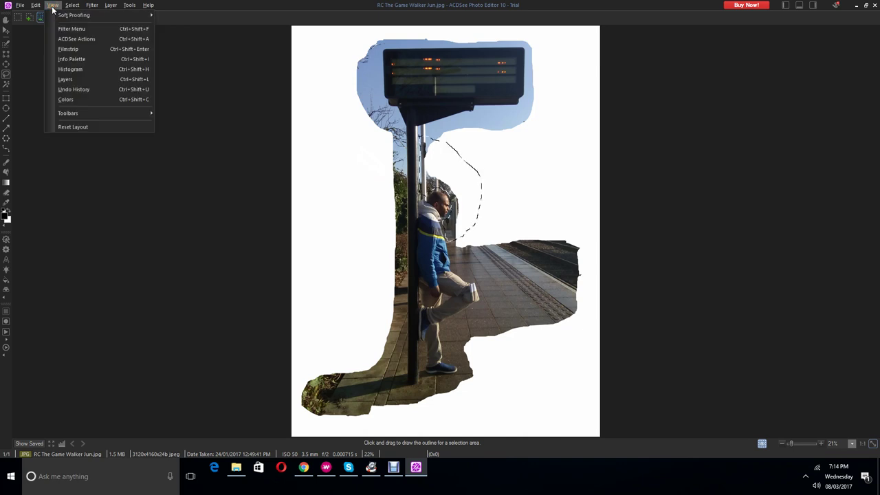
pyautogui.moveTo(36, 6)
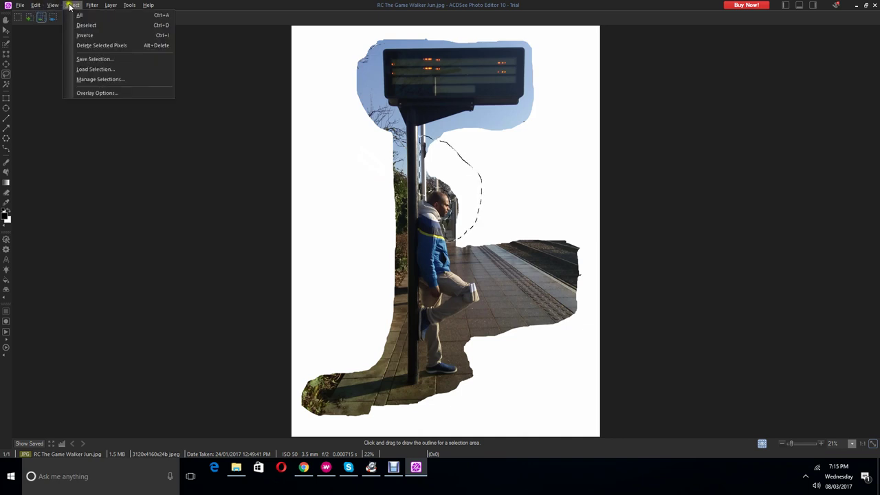
# Step: Invert the lasso selection beside the man's head
pyautogui.click(77, 44)
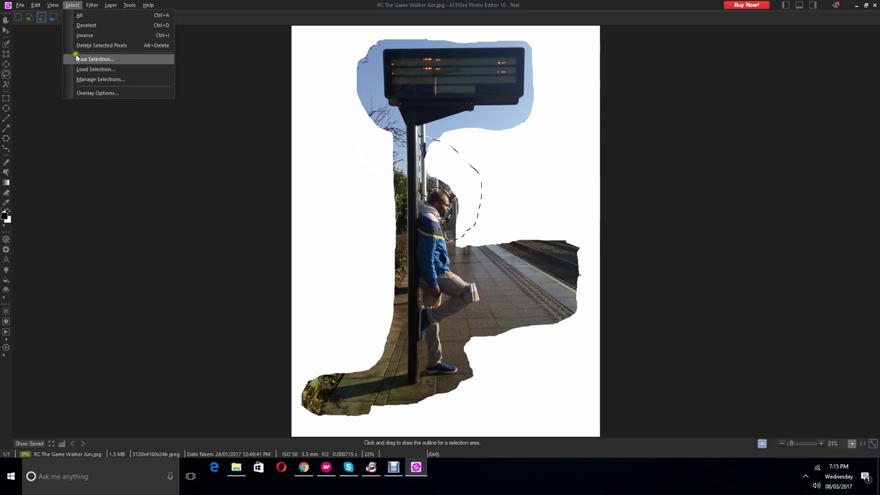
pyautogui.click(76, 58)
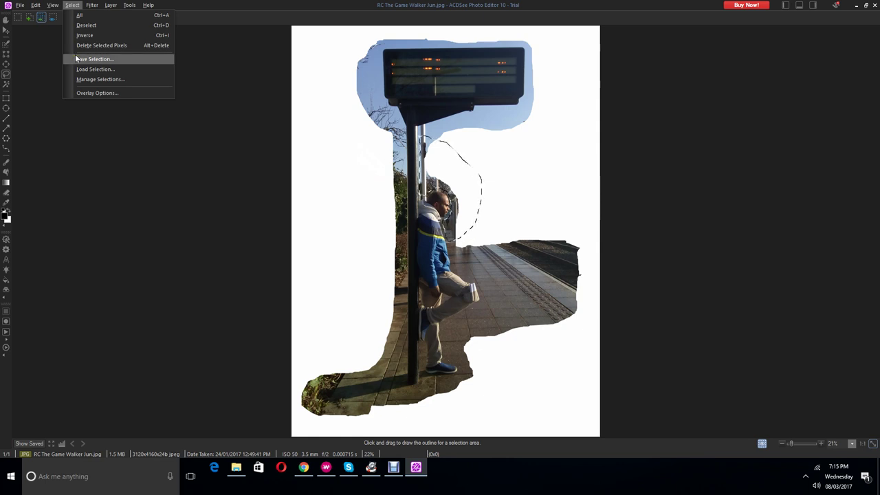
pyautogui.click(75, 53)
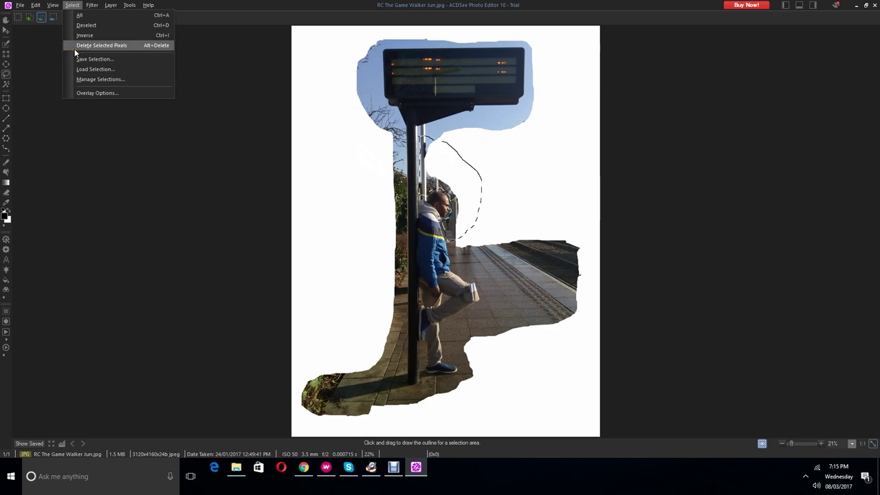
pyautogui.click(77, 49)
pyautogui.click(84, 40)
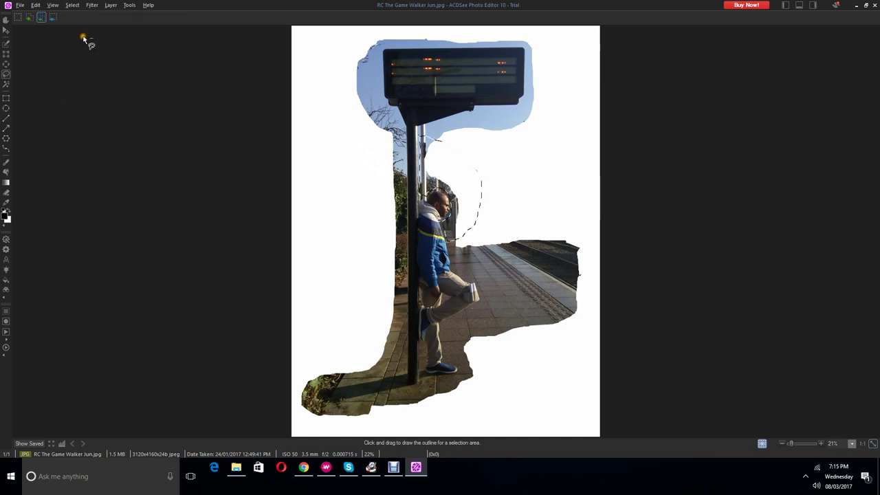
pyautogui.click(83, 38)
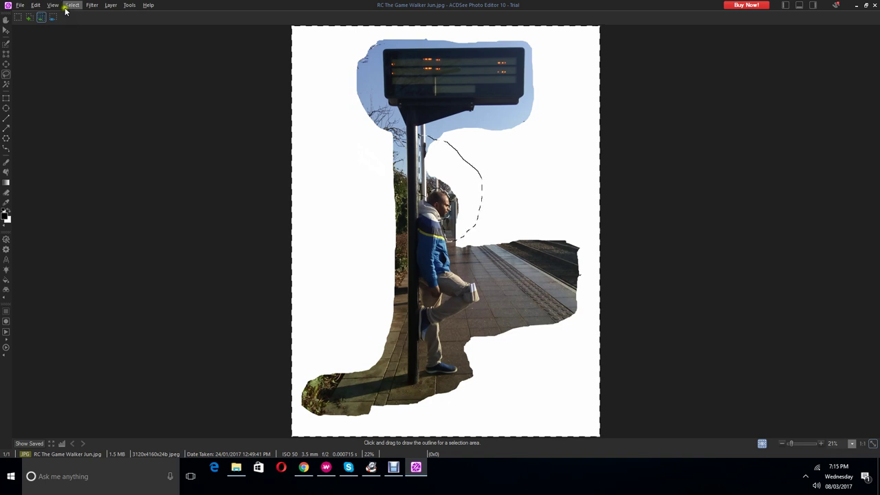
# Step: Delete the pixels of the inverted selection
pyautogui.click(72, 6)
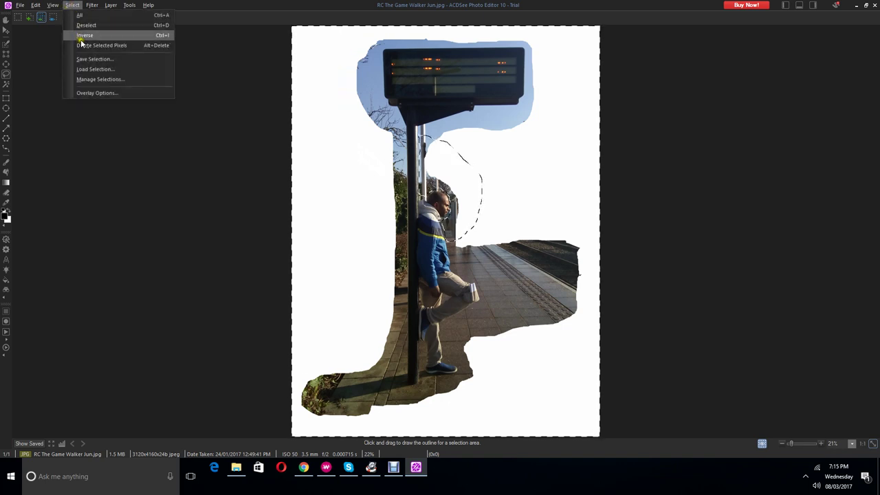
pyautogui.click(81, 45)
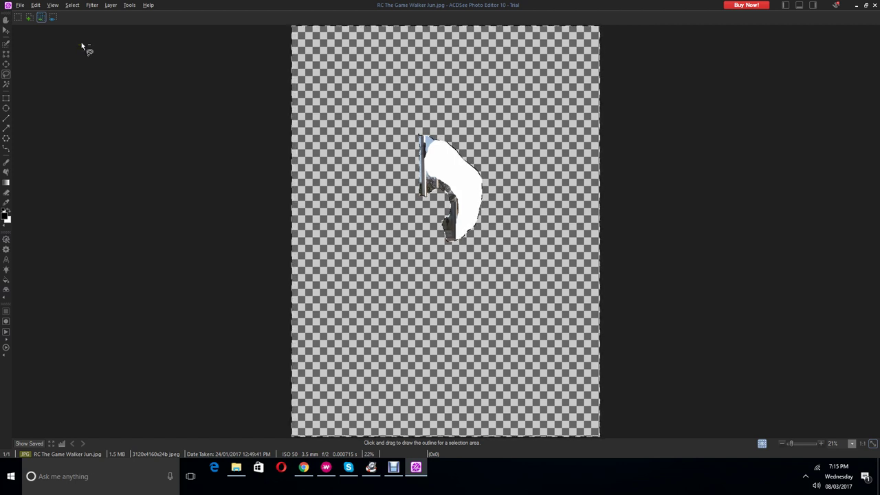
pyautogui.click(81, 43)
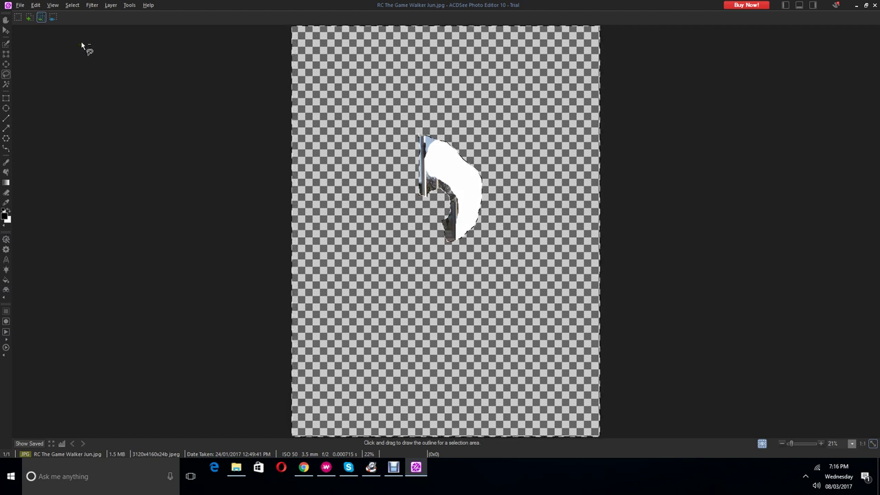
# Step: Undo the pixel deletion of the inverted selection
pyautogui.click(51, 5)
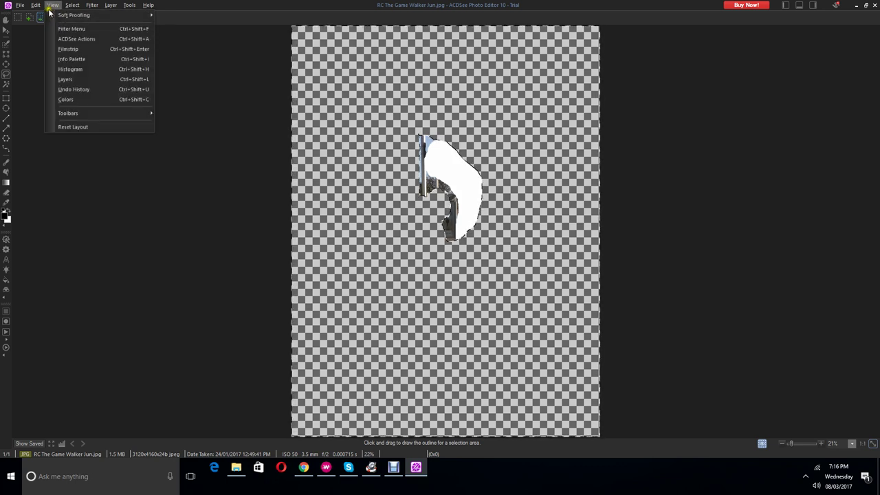
pyautogui.click(41, 17)
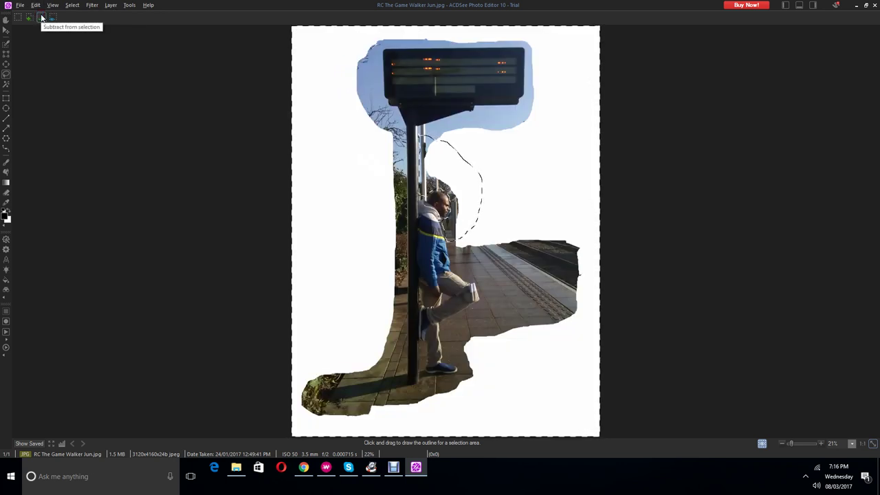
pyautogui.click(41, 17)
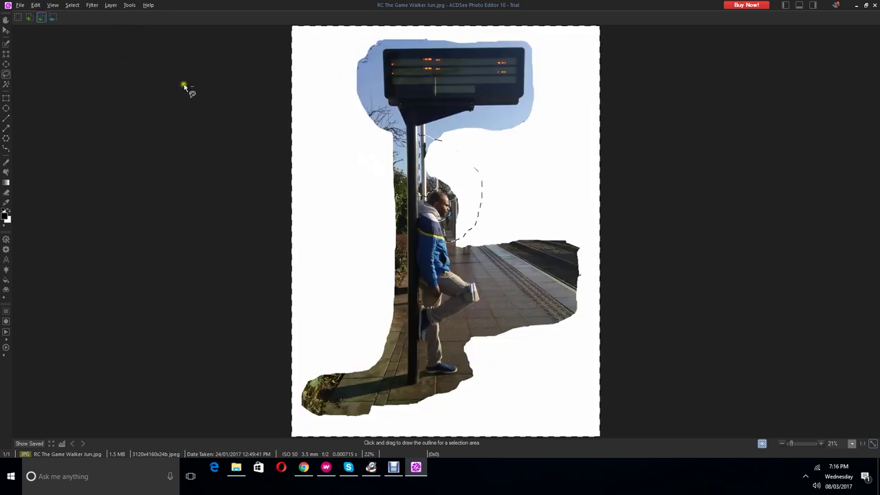
pyautogui.click(3, 22)
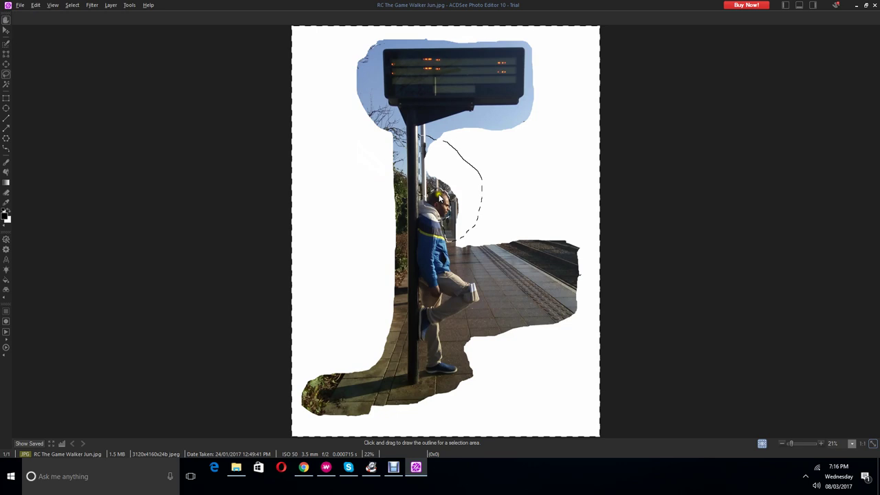
pyautogui.click(479, 195)
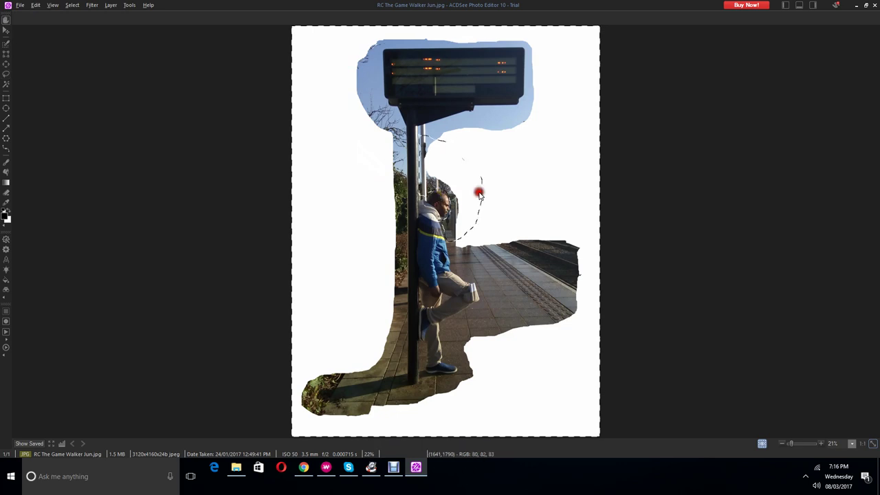
pyautogui.click(5, 21)
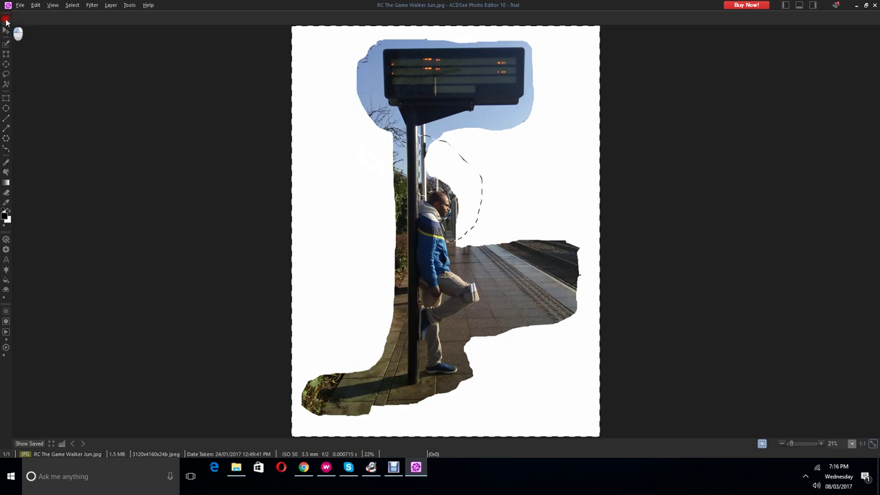
pyautogui.click(7, 30)
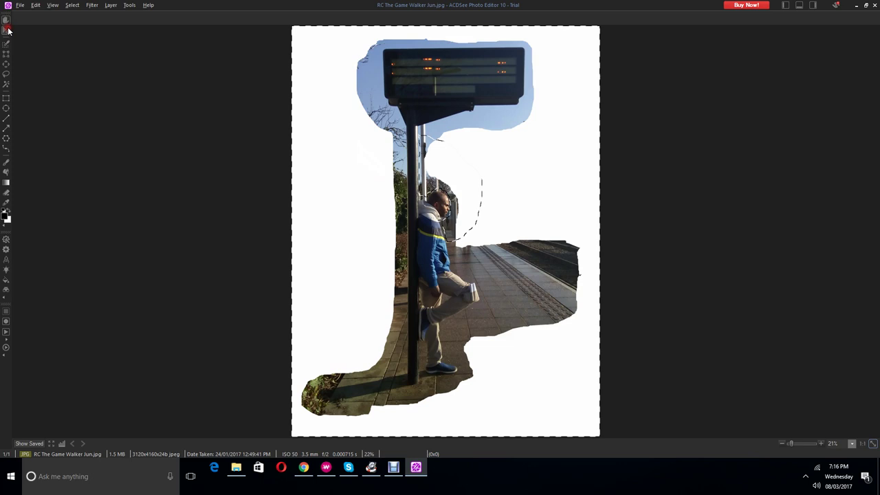
pyautogui.click(38, 6)
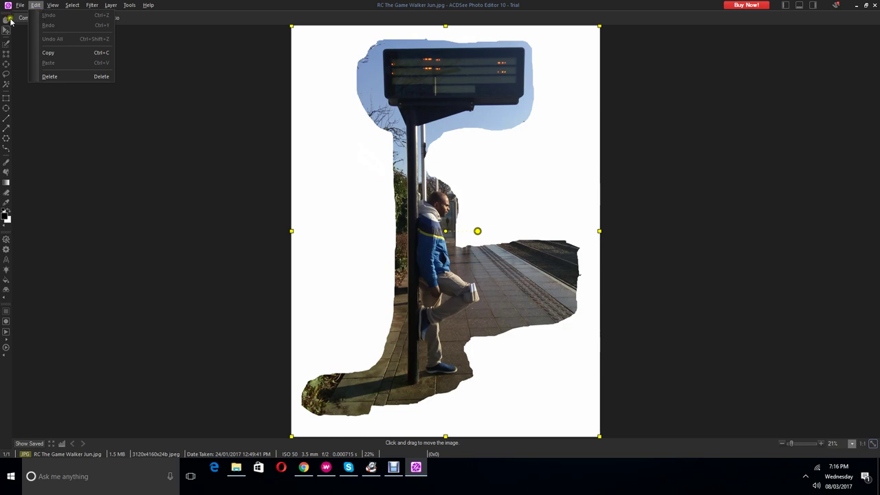
pyautogui.click(10, 20)
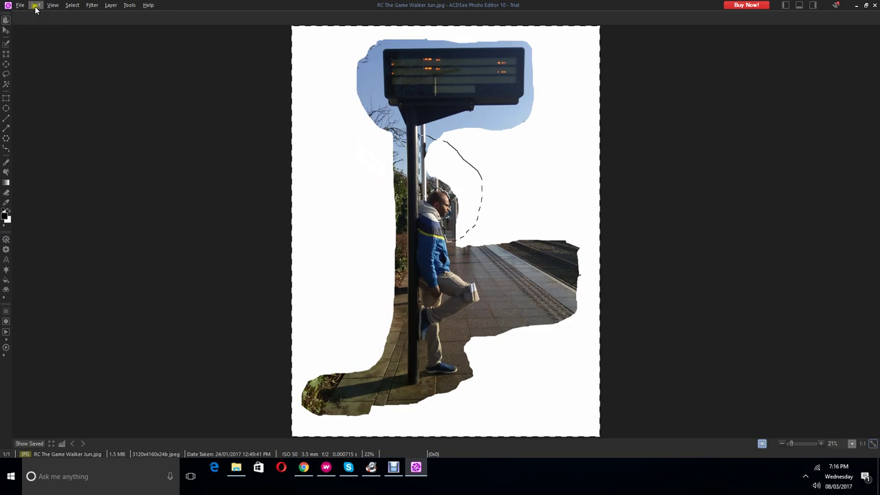
pyautogui.click(37, 7)
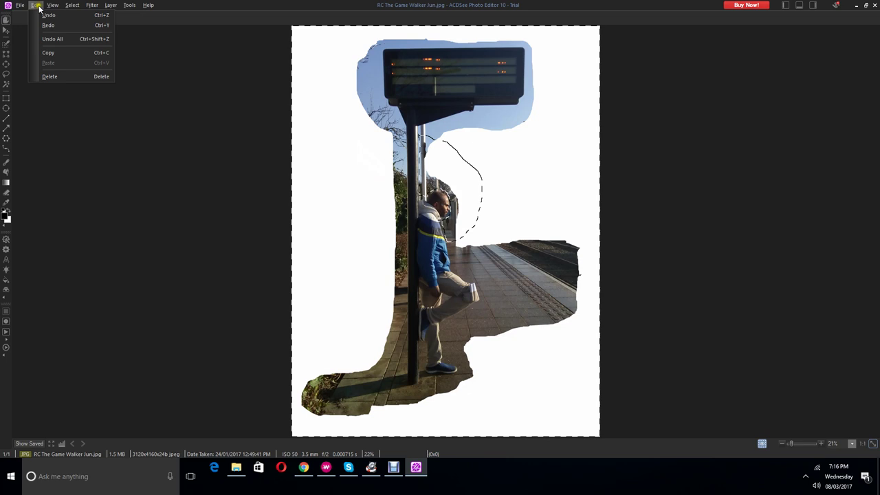
pyautogui.click(55, 184)
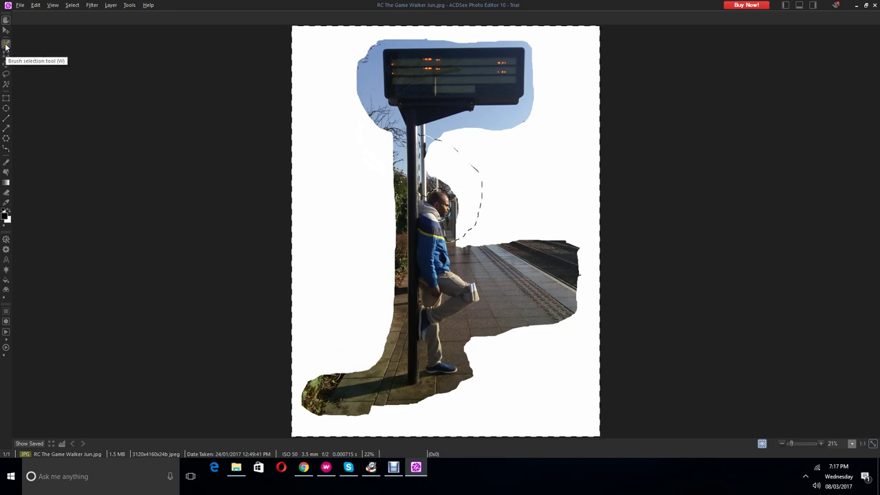
# Step: Try to draw an arrow over the background strip beside the man's face with the Arrow tool
pyautogui.click(6, 128)
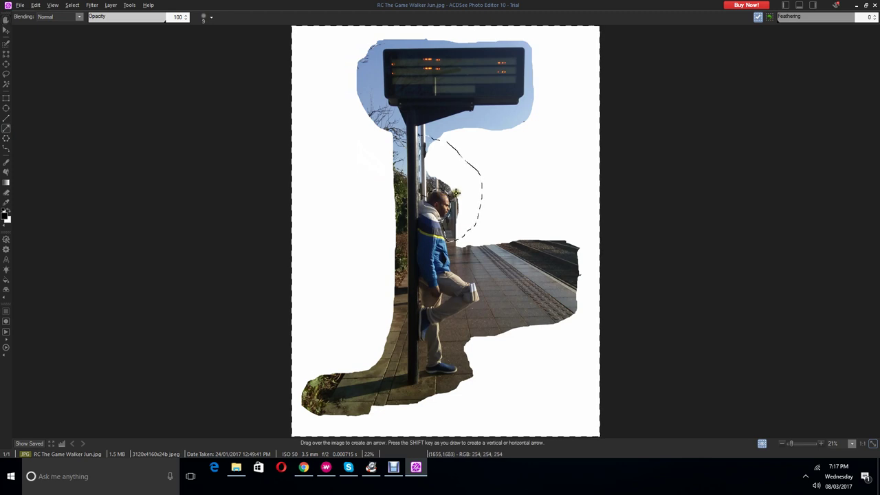
pyautogui.moveTo(455, 192); pyautogui.dragTo(455, 231)
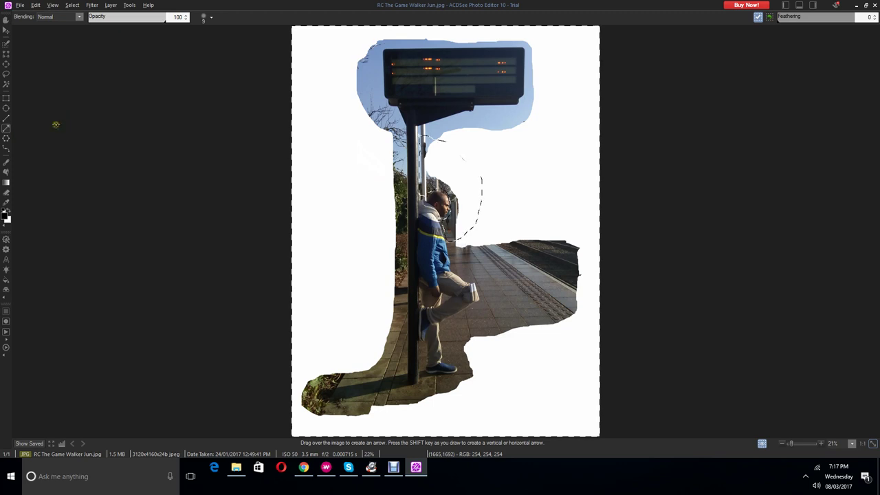
pyautogui.click(9, 30)
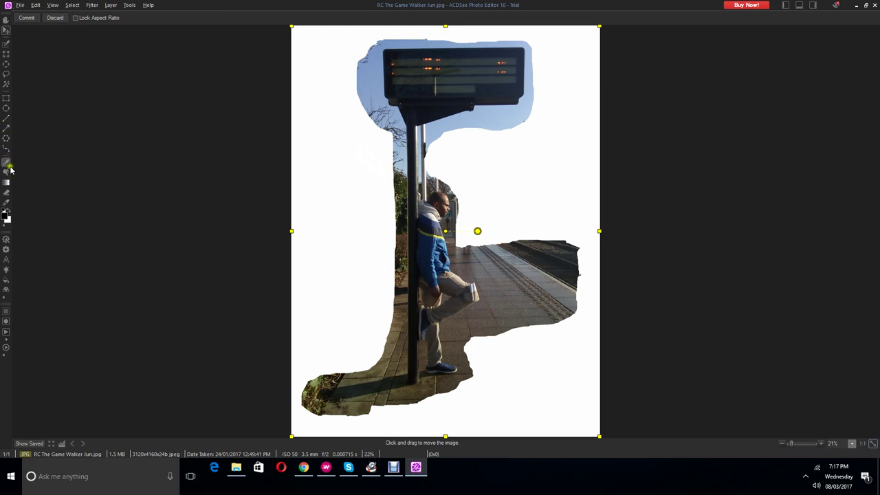
pyautogui.click(5, 128)
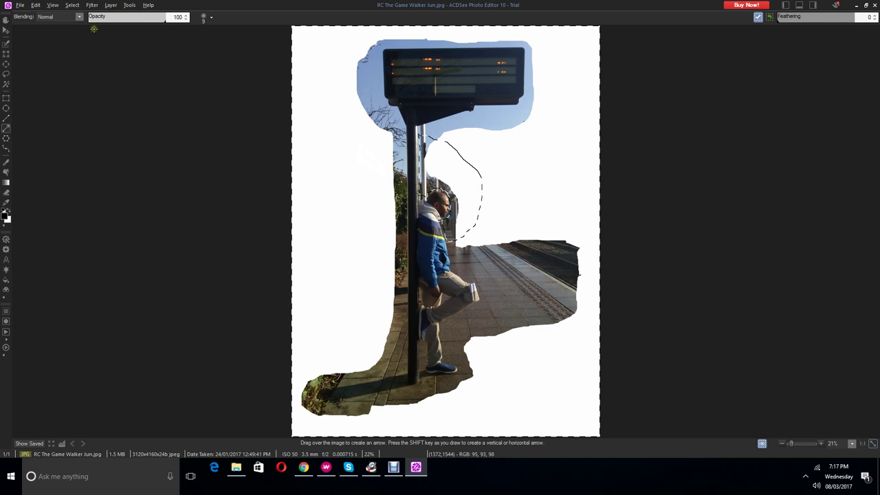
pyautogui.click(466, 198)
pyautogui.click(457, 219)
# Step: Write the note "Just experimenting at the moment to find a quick way" in the Windows search box
pyautogui.click(118, 479)
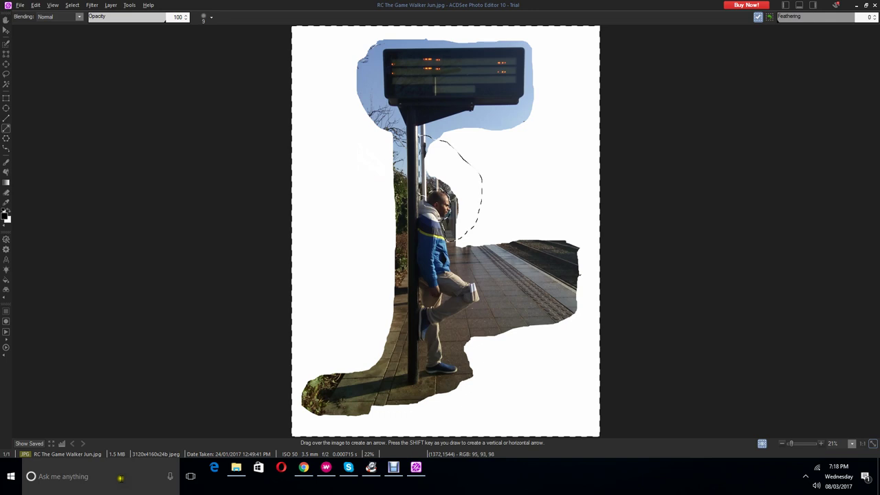
pyautogui.click(112, 476)
pyautogui.click(110, 476)
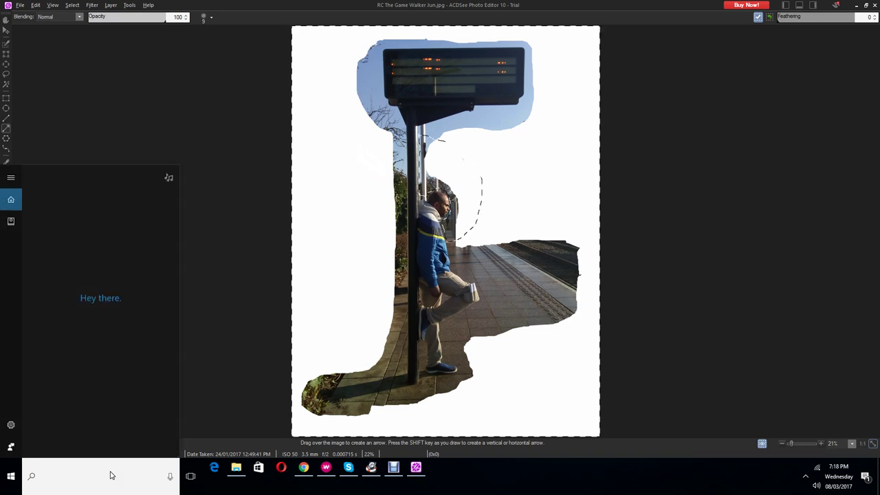
pyautogui.write('J')
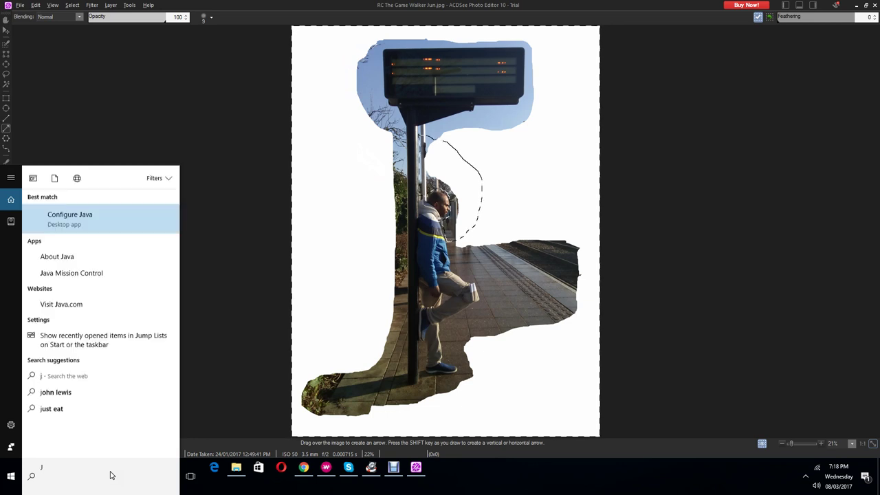
pyautogui.write('u')
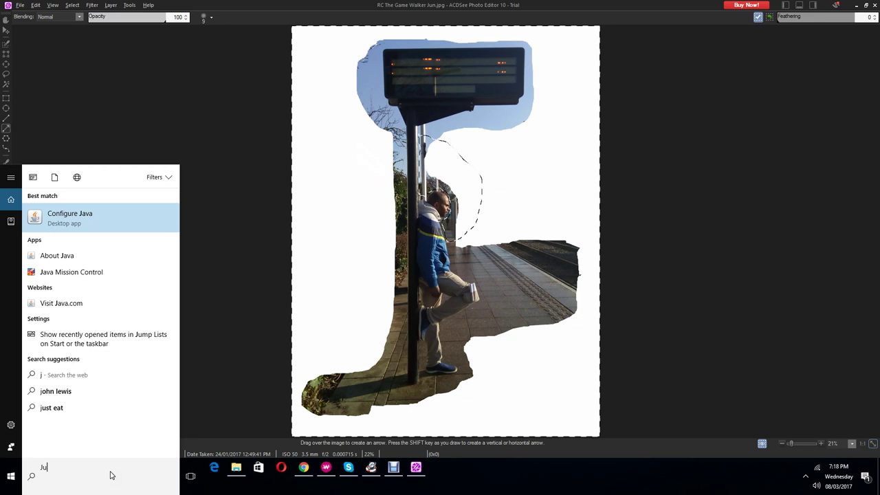
pyautogui.write('st experimenting at the moment to fi')
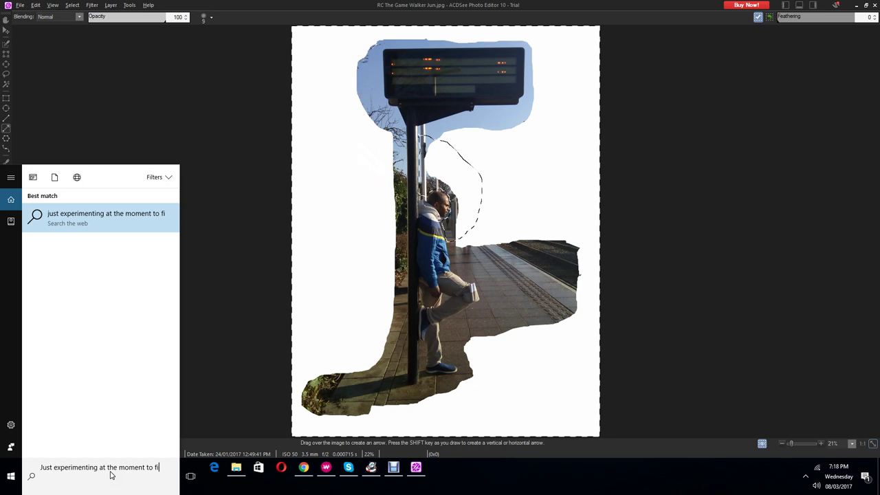
pyautogui.write('nd a quick way')
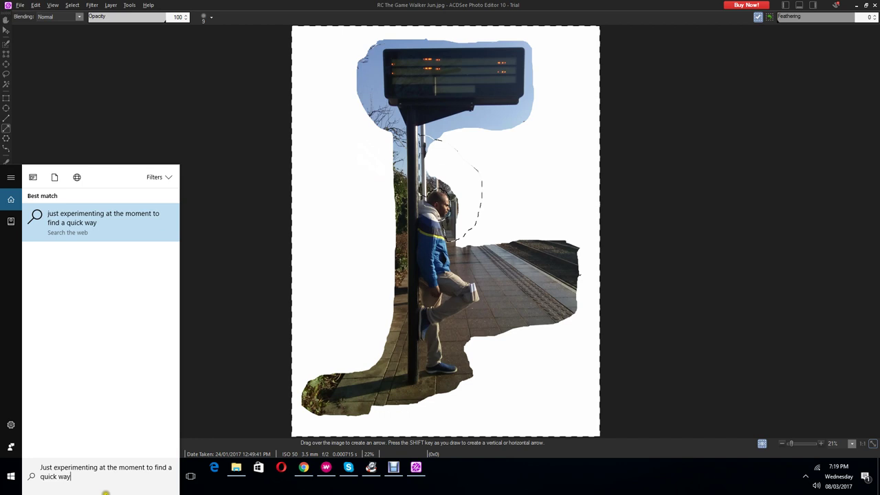
# Step: Clear the note from the Windows search box and return to the photo
pyautogui.hotkey('ctrl', 'a')
pyautogui.press('BackSpace')
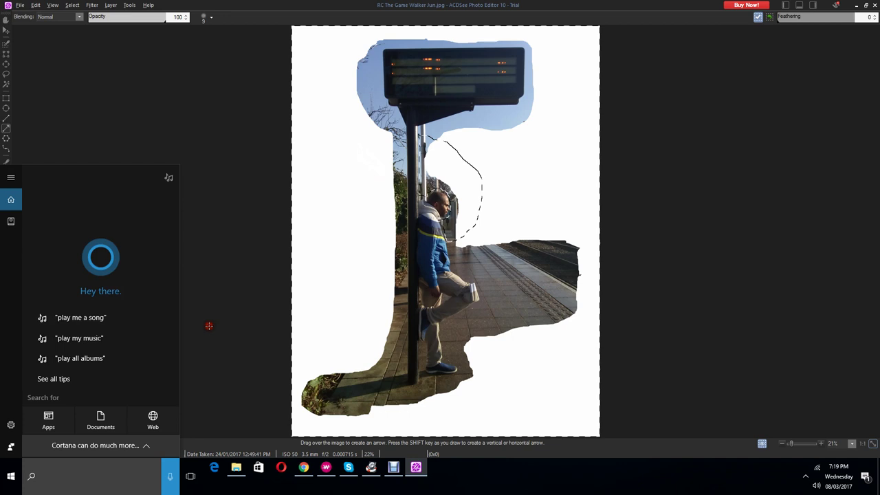
pyautogui.click(209, 326)
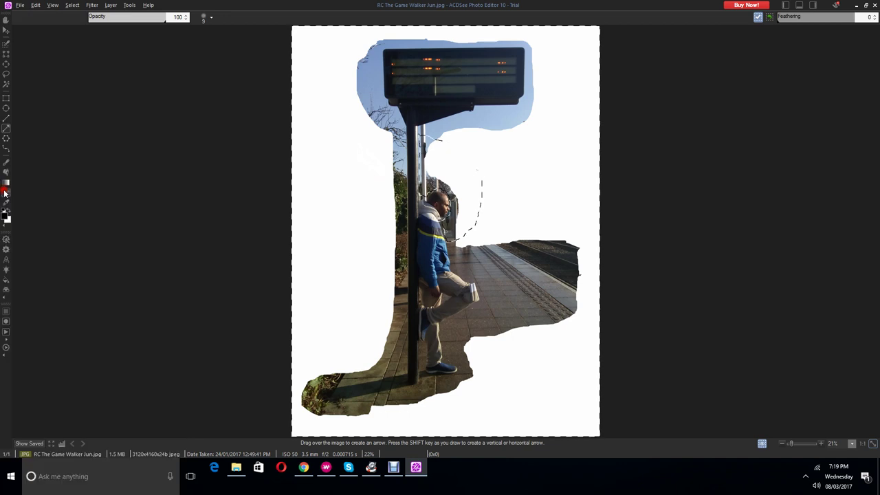
# Step: Try to erase the background strip beside the man's face with the Eraser tool
pyautogui.click(5, 193)
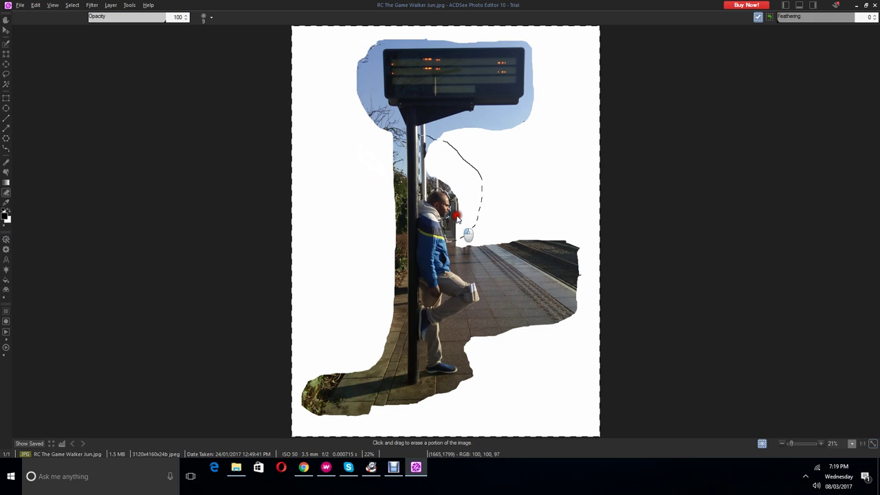
pyautogui.click(457, 219)
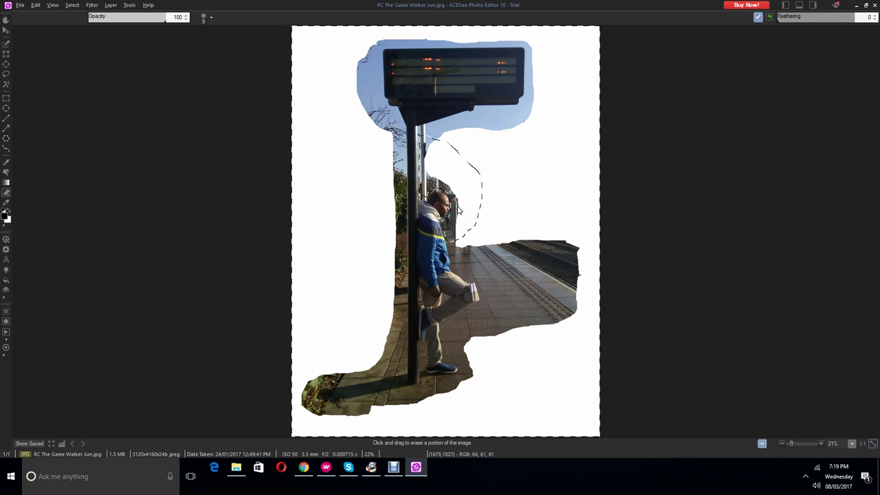
# Step: Draw freehand filled shapes across the pole and the man's upper body with the Polygon tool, adding corner points over the white area
pyautogui.click(6, 141)
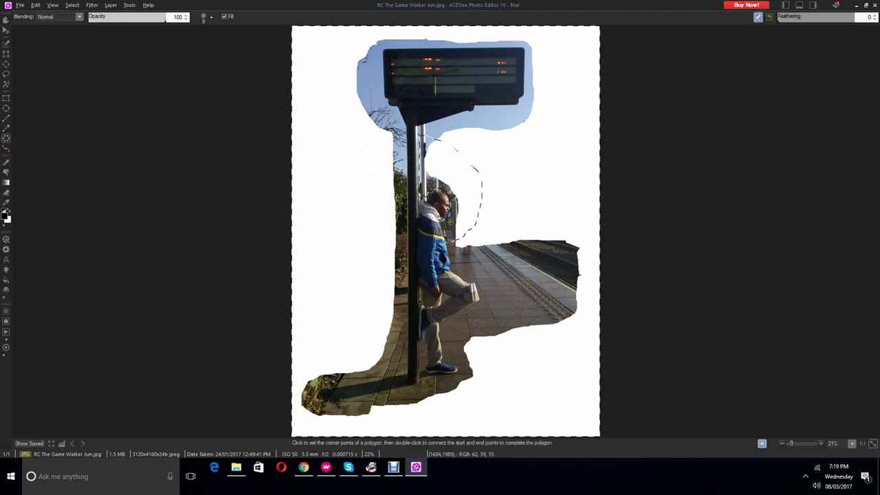
pyautogui.click(453, 230)
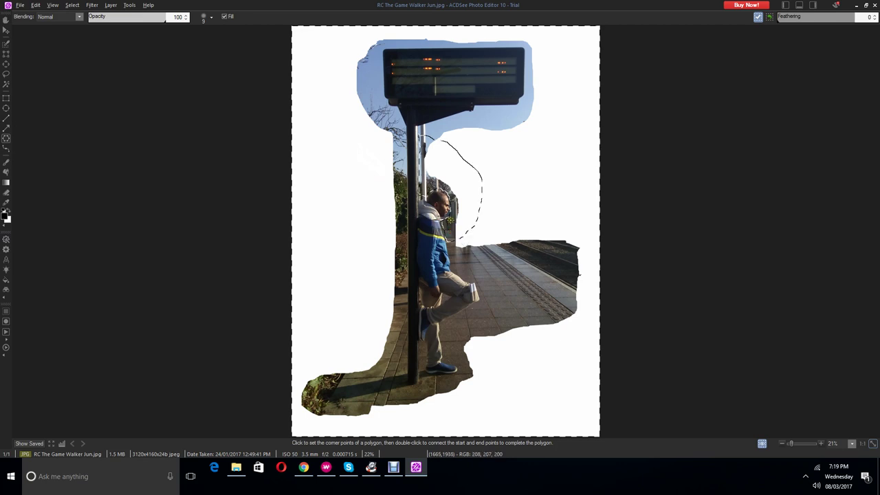
pyautogui.click(414, 214)
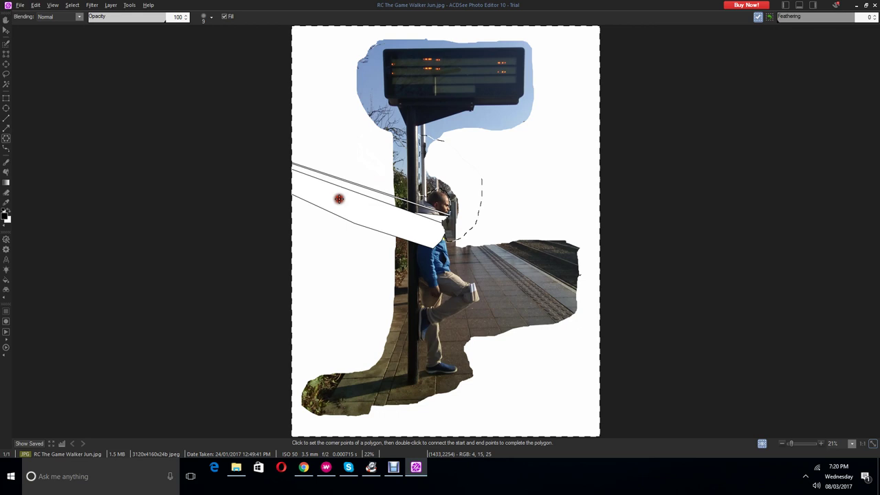
pyautogui.click(340, 198)
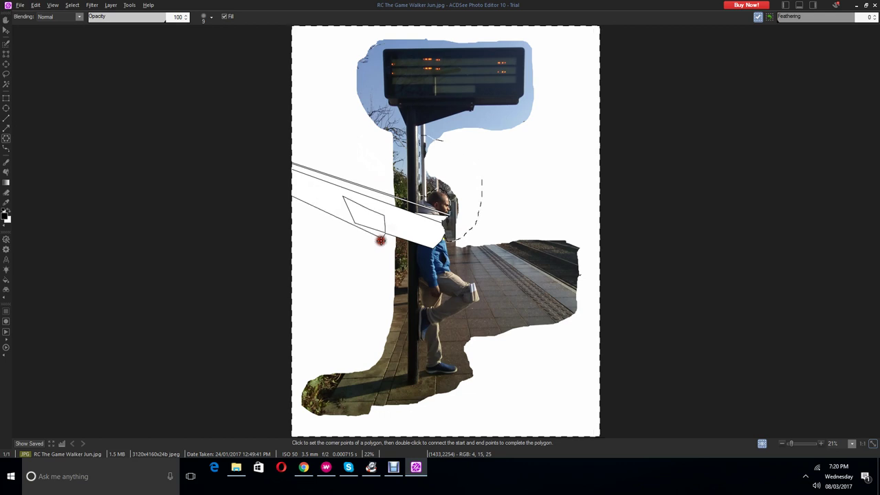
pyautogui.click(381, 236)
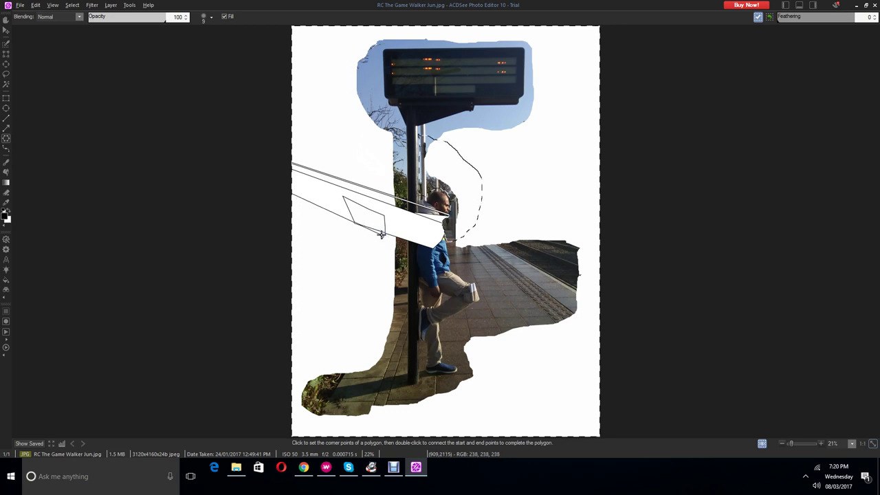
pyautogui.click(381, 234)
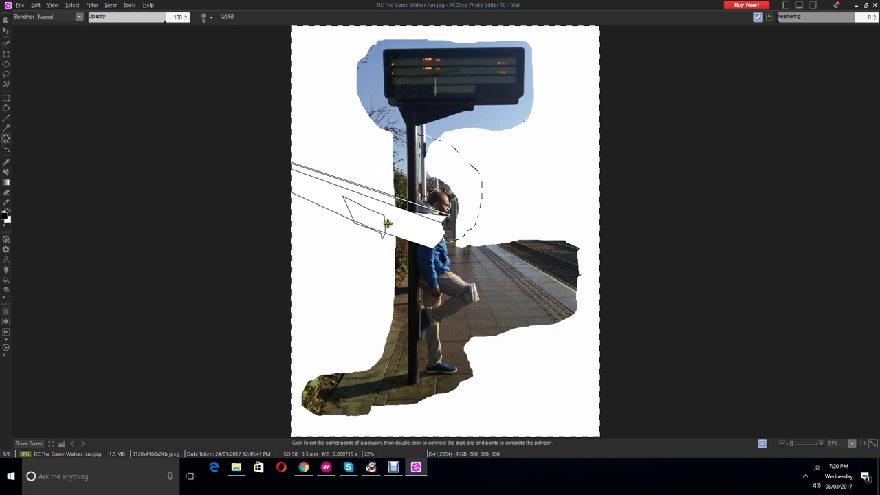
# Step: Try deleting the selected pixels around the outlined background area, and undo the deletion
pyautogui.click(71, 7)
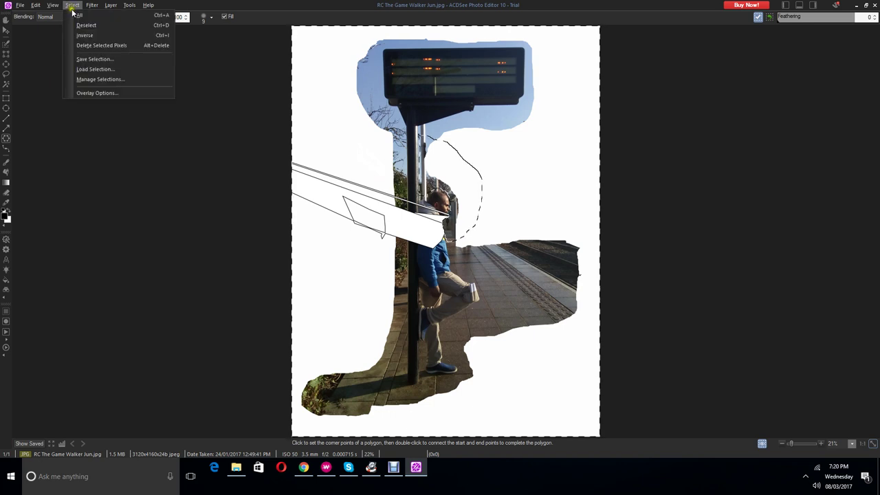
pyautogui.click(83, 45)
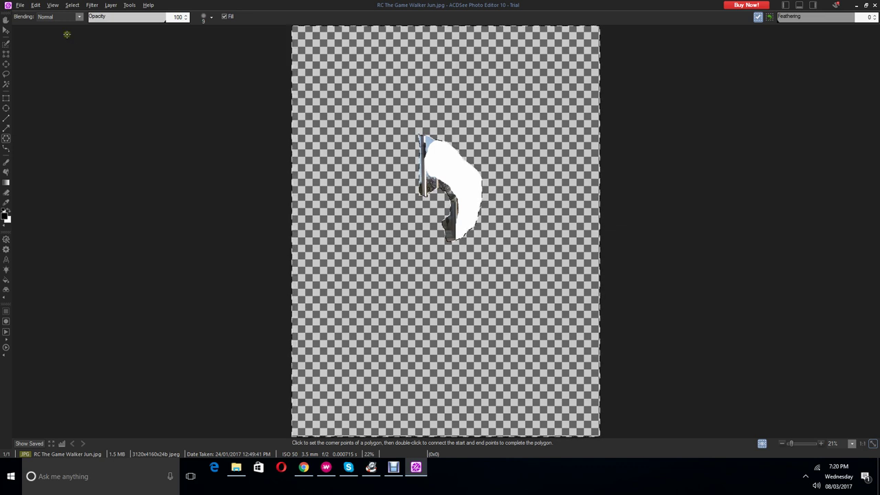
pyautogui.click(35, 5)
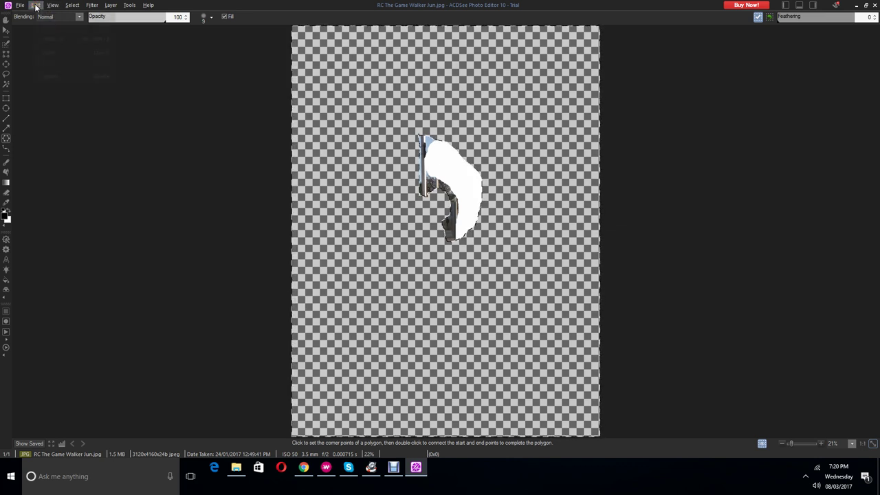
pyautogui.click(44, 15)
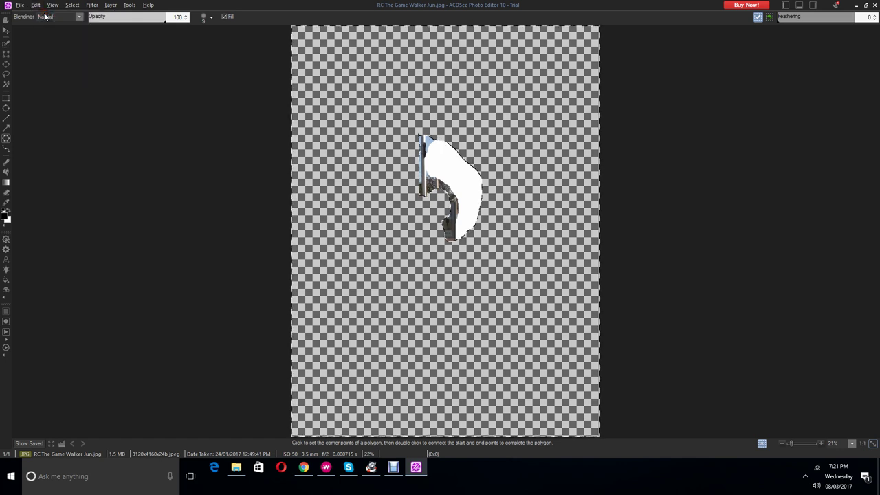
pyautogui.hotkey('ctrl', 'z')
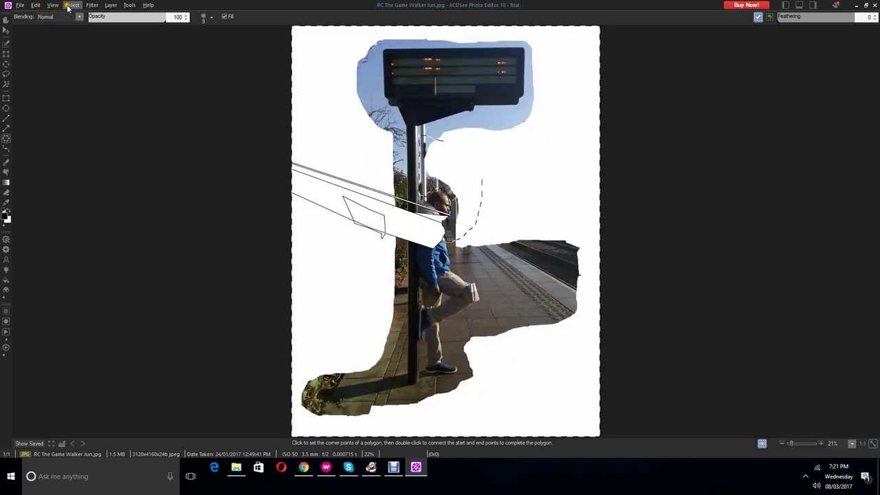
# Step: Invert the current selection so it covers only the outlined area beside the man
pyautogui.click(69, 5)
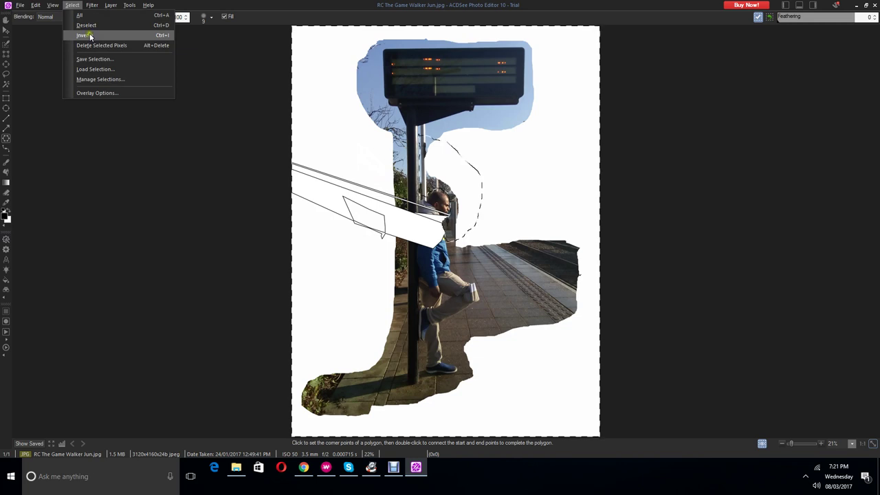
pyautogui.click(88, 36)
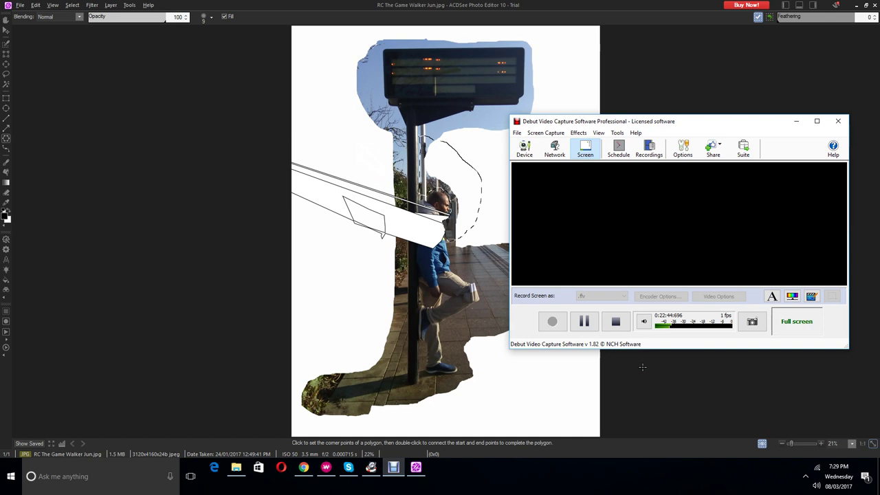
pyautogui.click(235, 467)
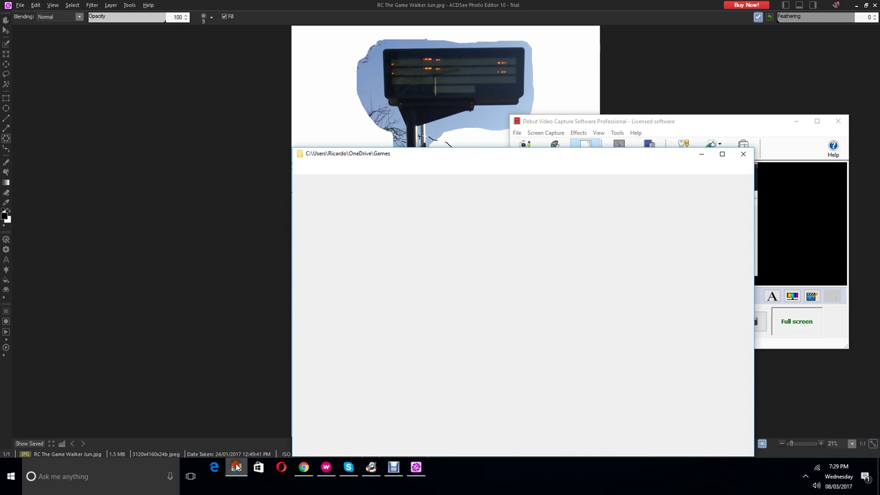
pyautogui.click(743, 154)
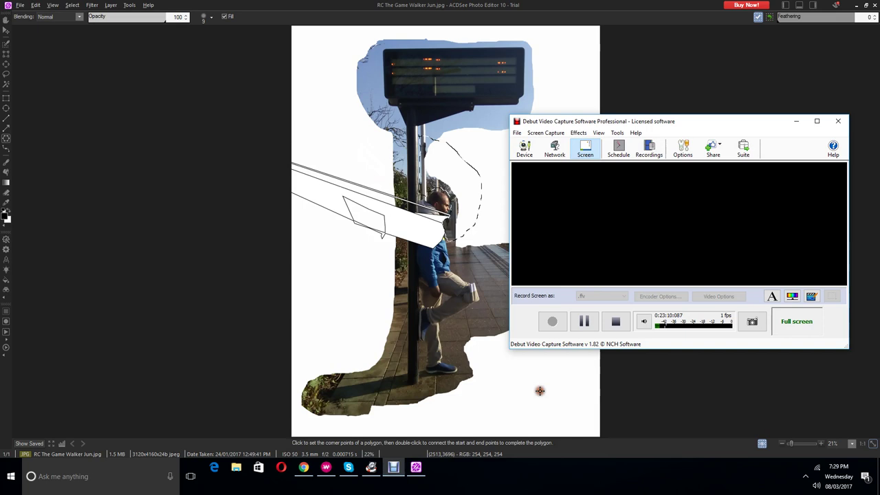
pyautogui.click(539, 391)
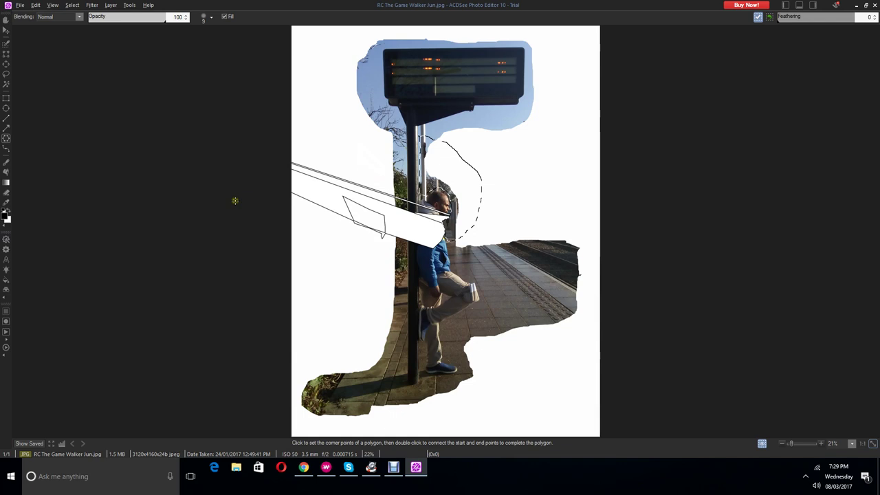
# Step: Try to delete the selected pixels of the outlined background area beside the man's face
pyautogui.click(74, 5)
pyautogui.click(74, 6)
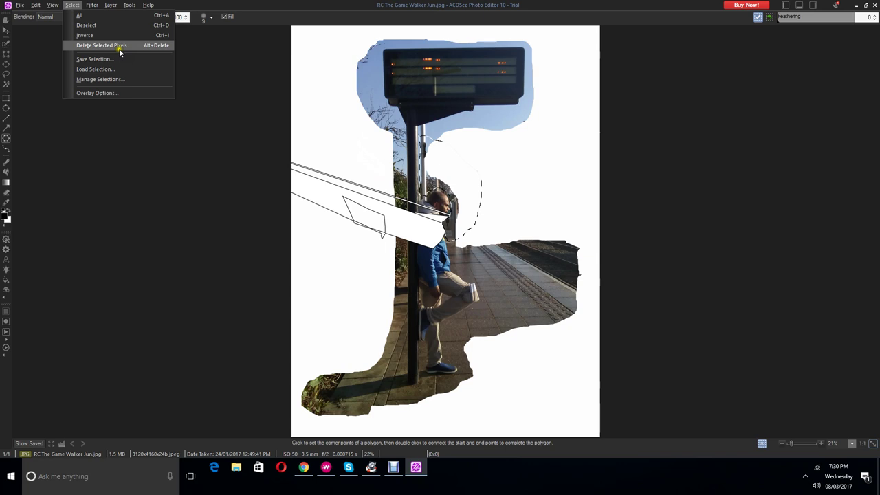
pyautogui.click(119, 48)
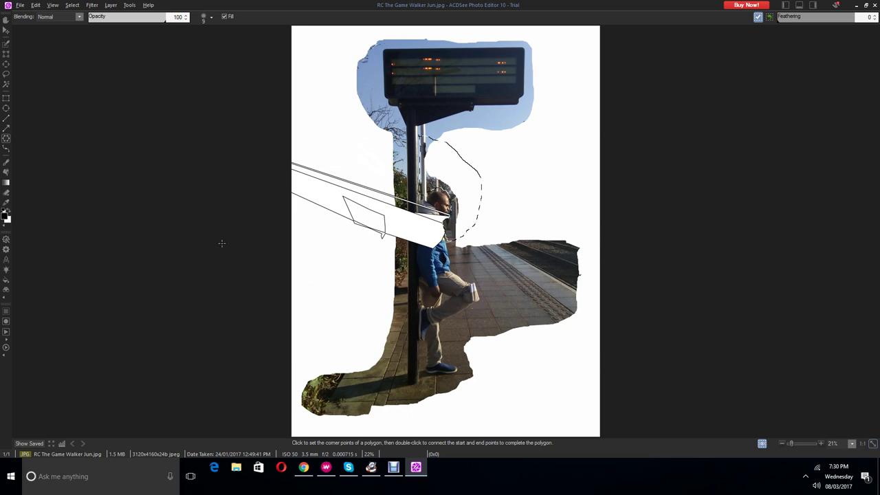
# Step: Try to draw another polygon from the white area across to the sign's pole
pyautogui.click(311, 244)
pyautogui.click(321, 228)
pyautogui.click(404, 221)
pyautogui.click(413, 230)
pyautogui.click(36, 5)
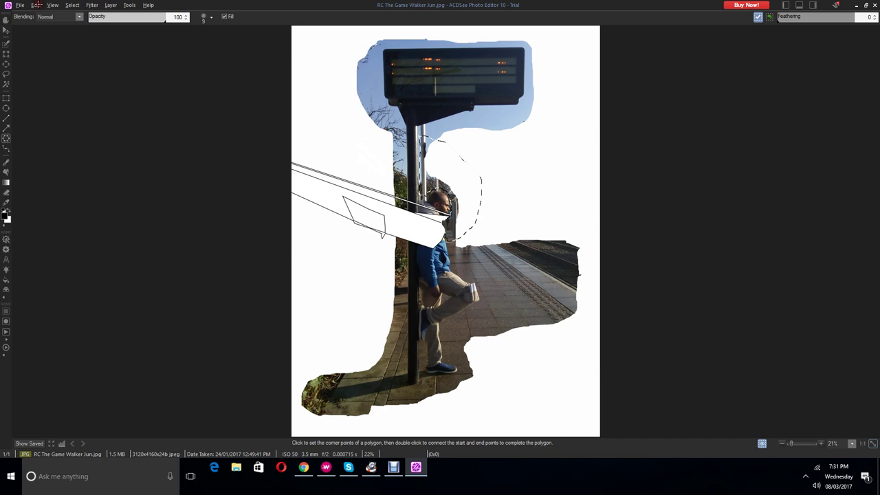
pyautogui.click(60, 4)
pyautogui.click(393, 468)
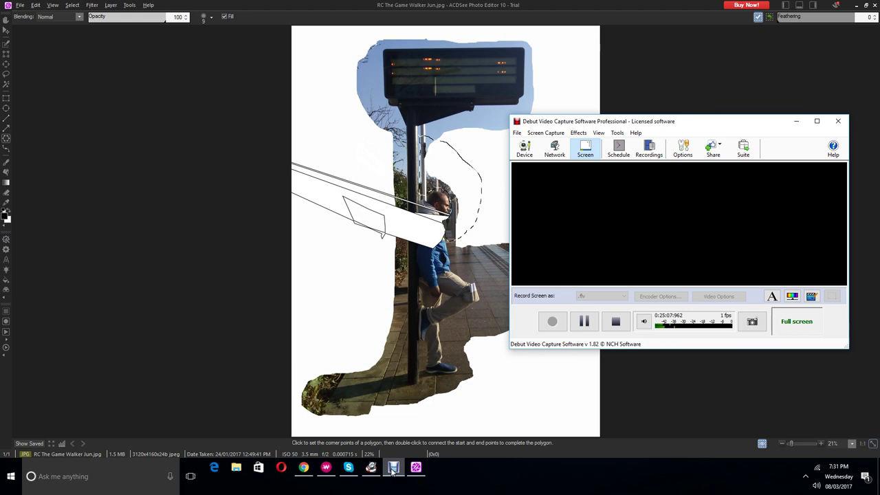
pyautogui.click(393, 470)
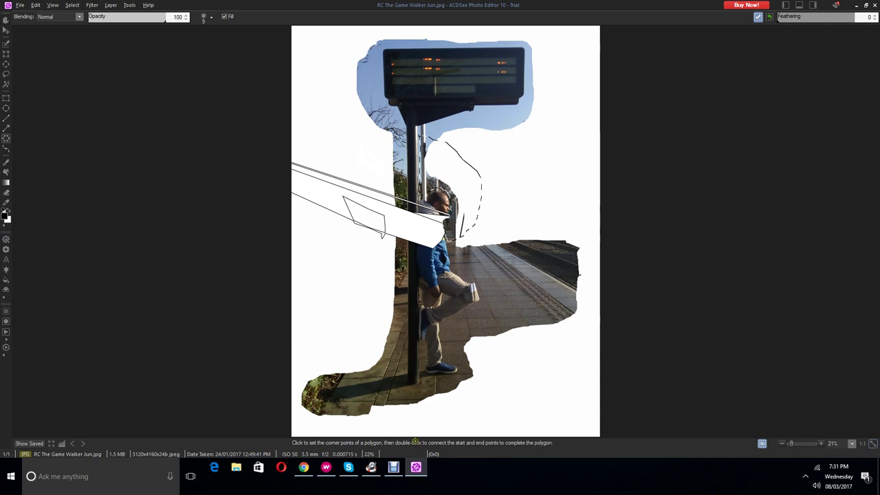
# Step: Write the note "I just relised there are instructions on how to us the indivdaul tools" in the Windows search box
pyautogui.click(94, 475)
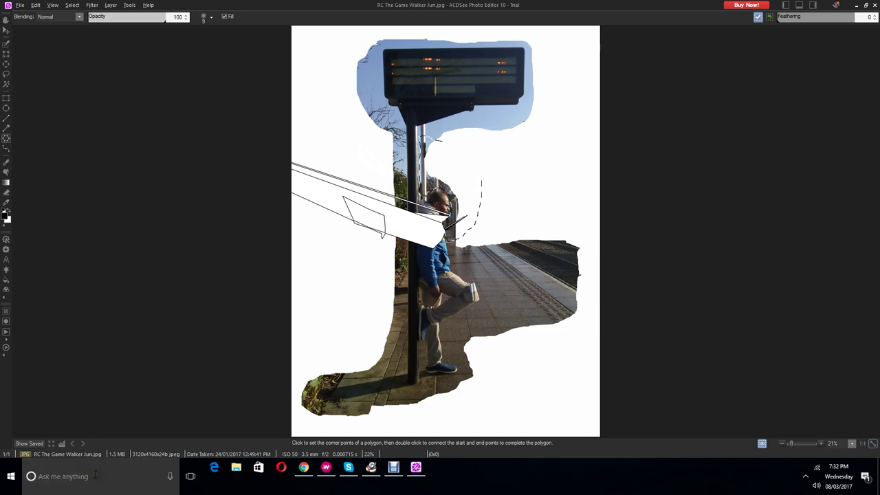
pyautogui.click(93, 473)
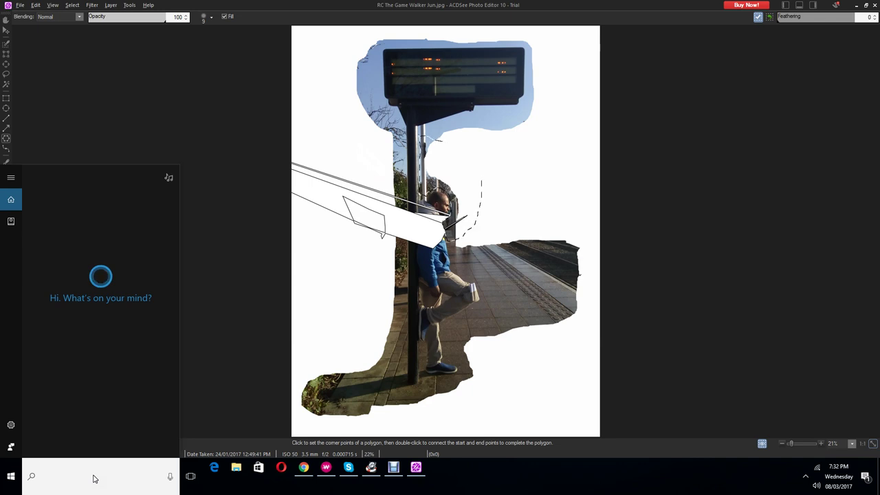
pyautogui.write('l')
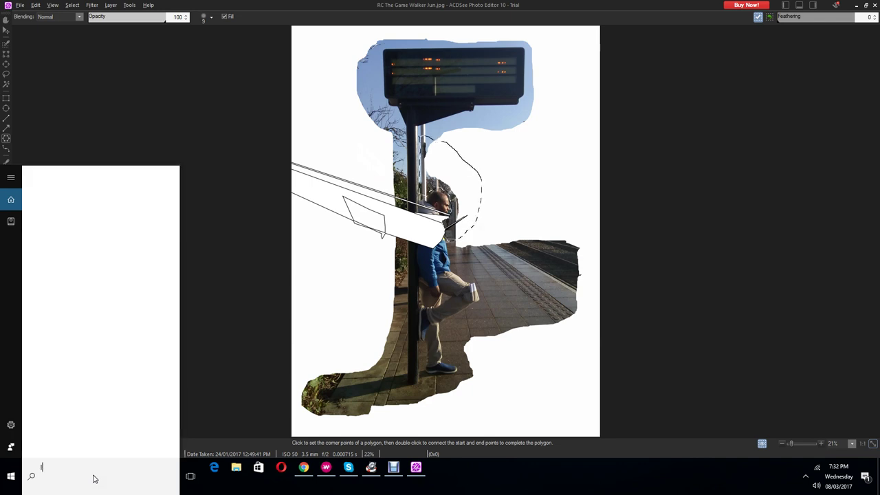
pyautogui.write('I just relised there are instu')
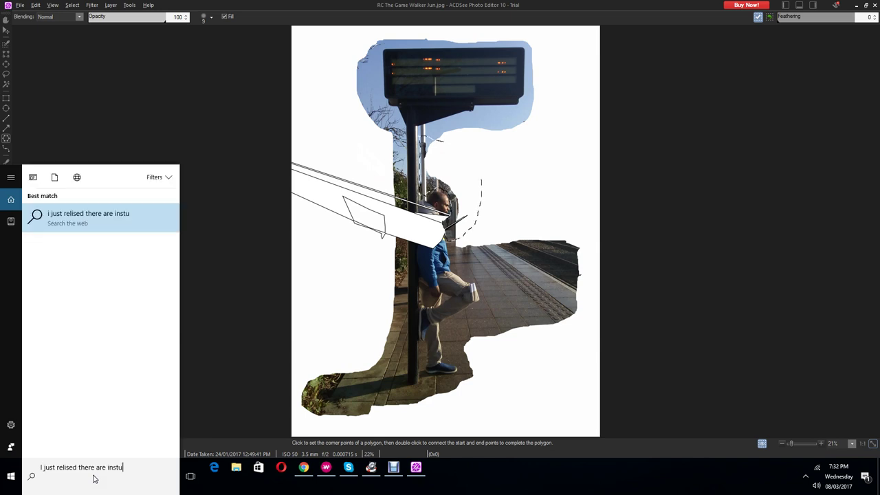
pyautogui.press('BackSpace')
pyautogui.write('ructions')
pyautogui.write('on how to us the indv')
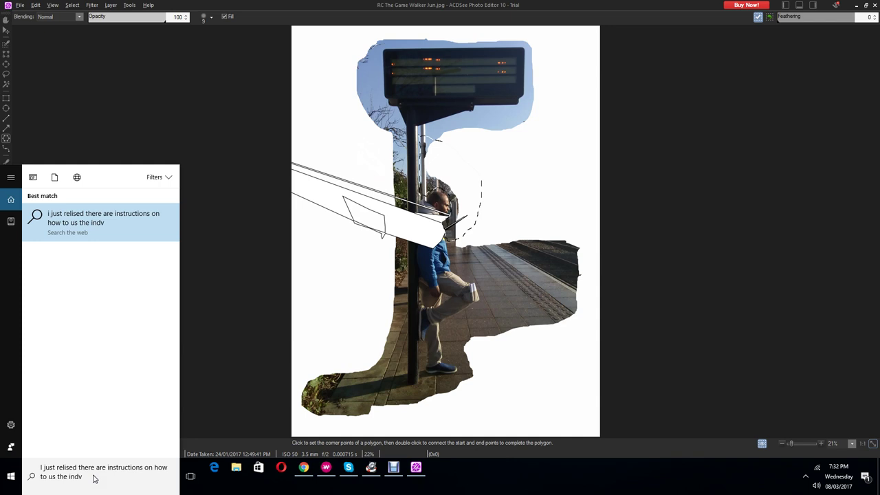
pyautogui.press('BackSpace')
pyautogui.write('ivdu')
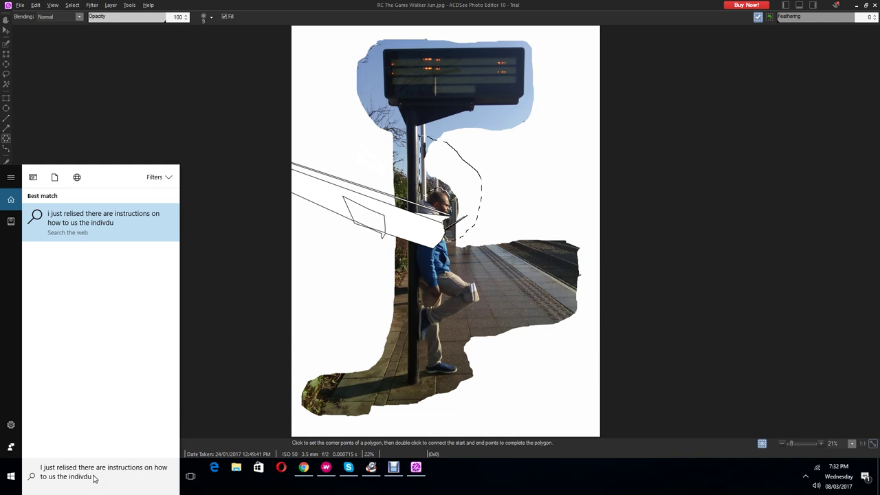
pyautogui.press('BackSpace')
pyautogui.write('aul')
pyautogui.moveTo(375, 474)
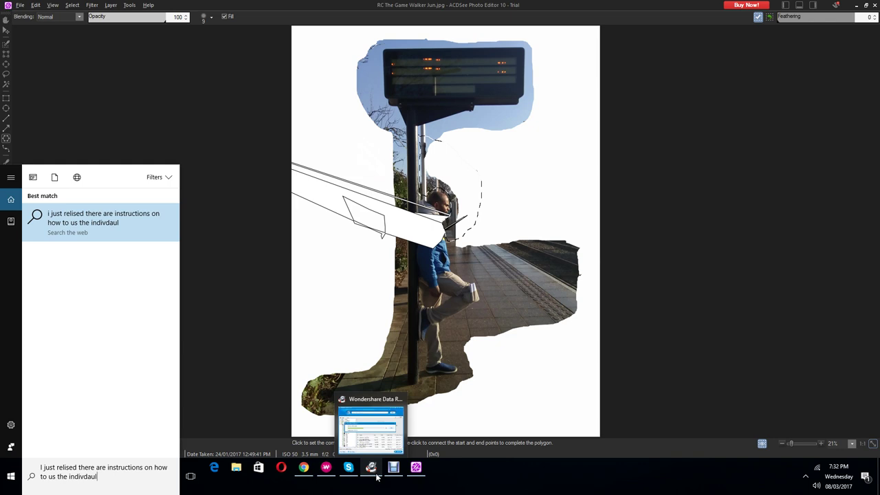
pyautogui.write('tool')
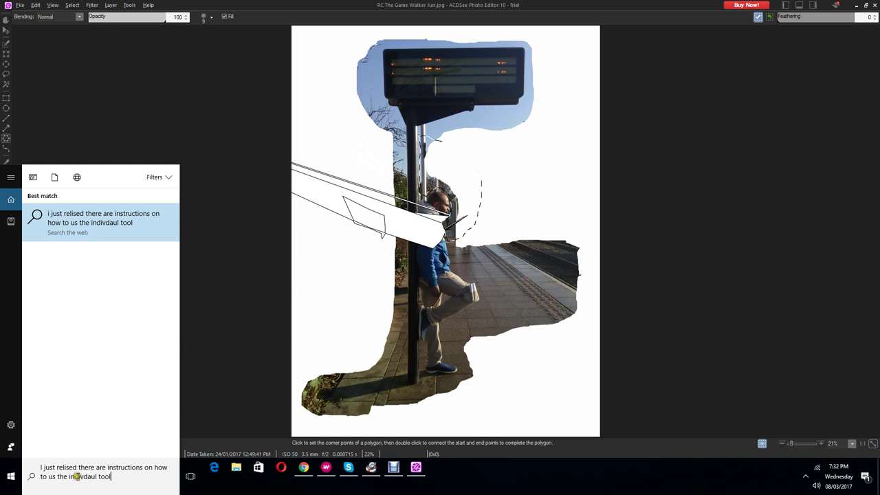
pyautogui.write('s')
# Step: Continue the note with ". I'm new to this software I Got trained in 2010 on Adobe"
pyautogui.click(120, 478)
pyautogui.write(". I'm new to this so")
pyautogui.rightClick(62, 473)
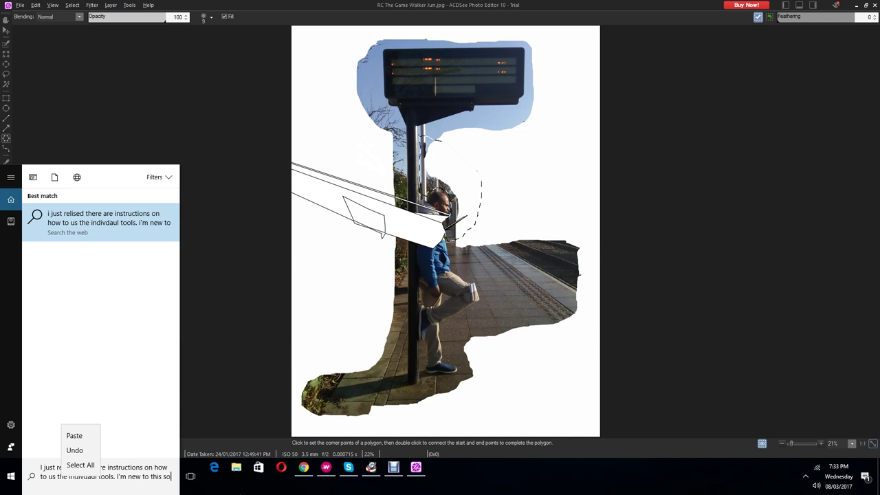
pyautogui.write('ftware I')
pyautogui.click(140, 361)
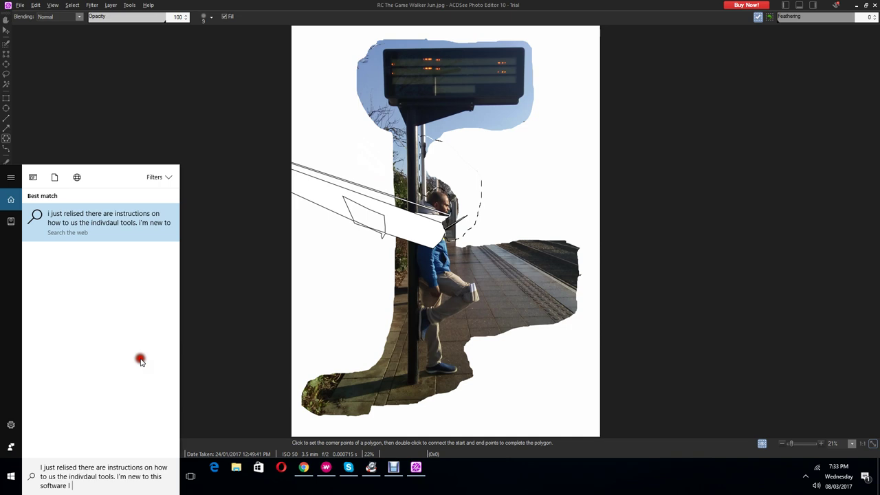
pyautogui.write('Got trained on')
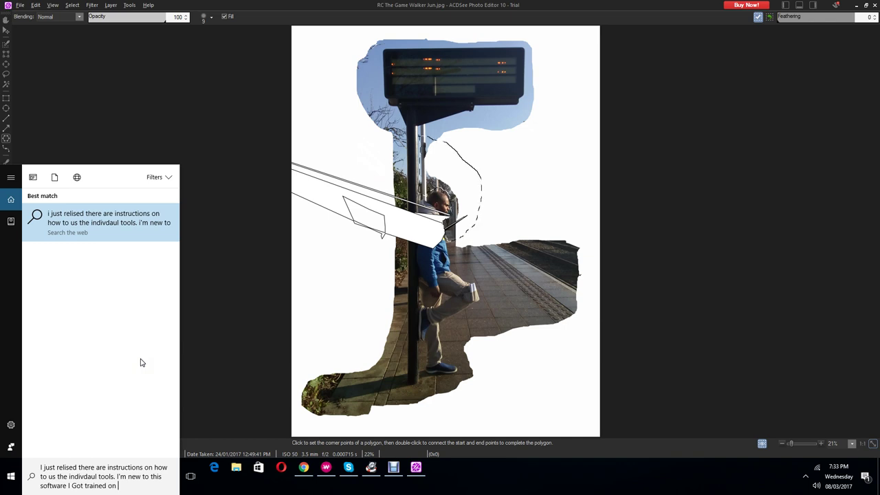
pyautogui.press('BackSpace')
pyautogui.press('BackSpace')
pyautogui.press('BackSpace')
pyautogui.write('in 2010 on')
pyautogui.write('Adobe')
pyautogui.press('BackSpace')
pyautogui.press('BackSpace')
# Step: Clear the whole note from the Windows search box
pyautogui.press('BackSpace')
pyautogui.press('BackSpace')
pyautogui.press('BackSpace')
pyautogui.press('BackSpace')
pyautogui.press('BackSpace')
pyautogui.press('BackSpace')
pyautogui.hotkey('ctrl', 'a')
pyautogui.press('BackSpace')
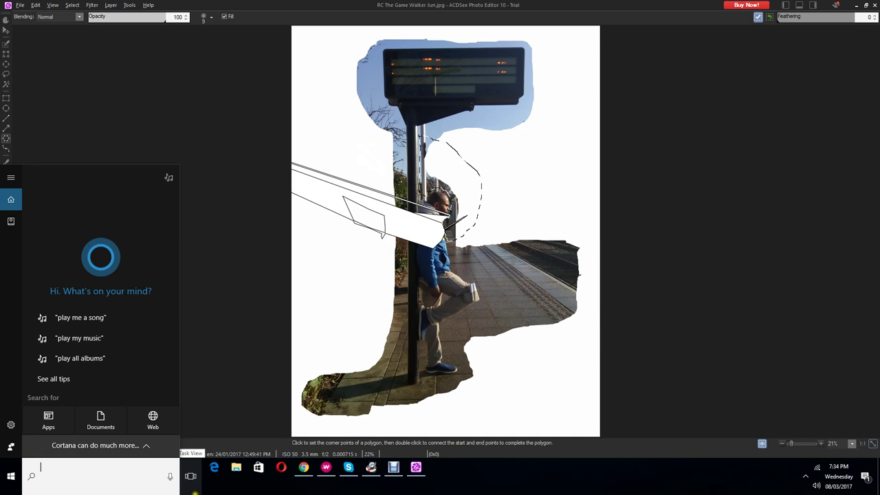
# Step: Close the Windows search and undo the latest selection changes in the photo one after another
pyautogui.press('Escape')
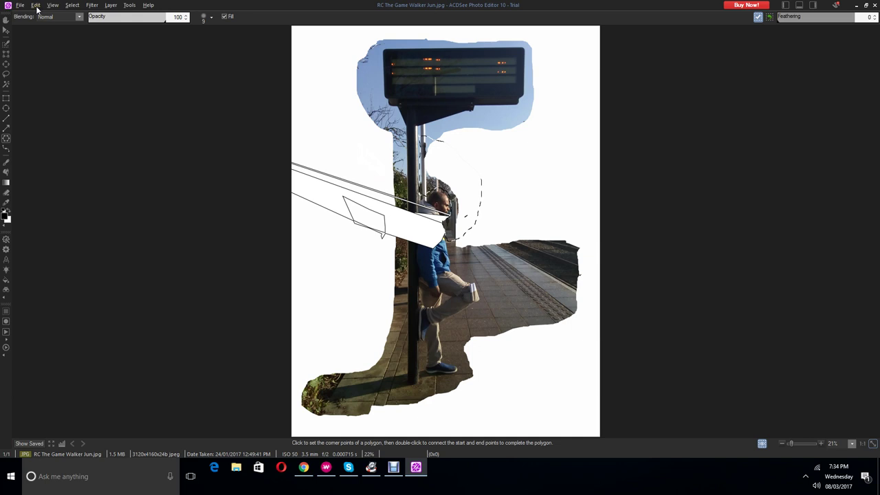
pyautogui.click(37, 7)
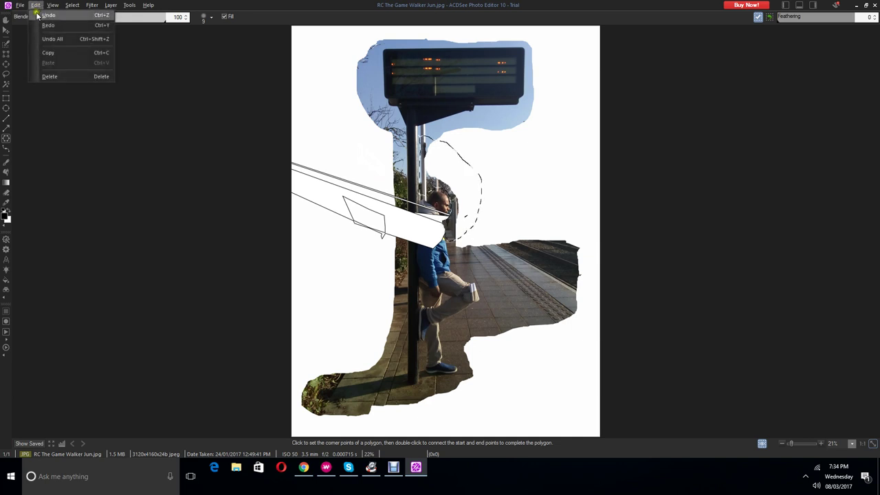
pyautogui.click(35, 8)
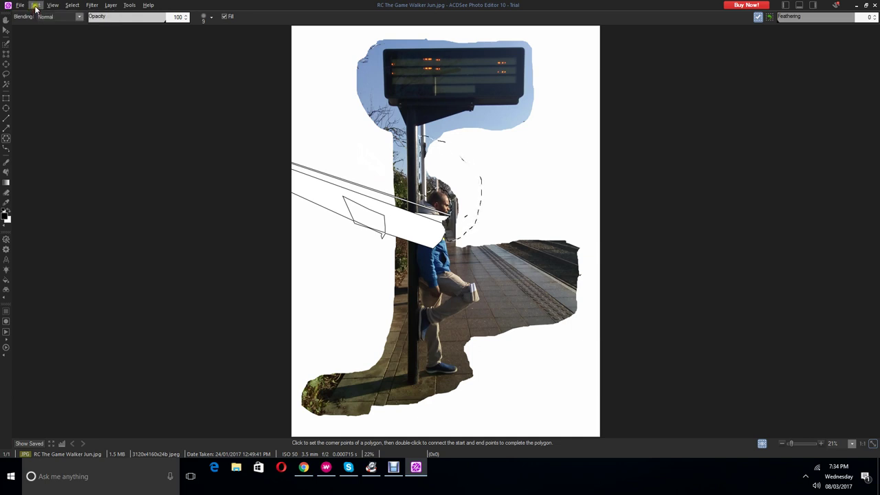
pyautogui.click(36, 7)
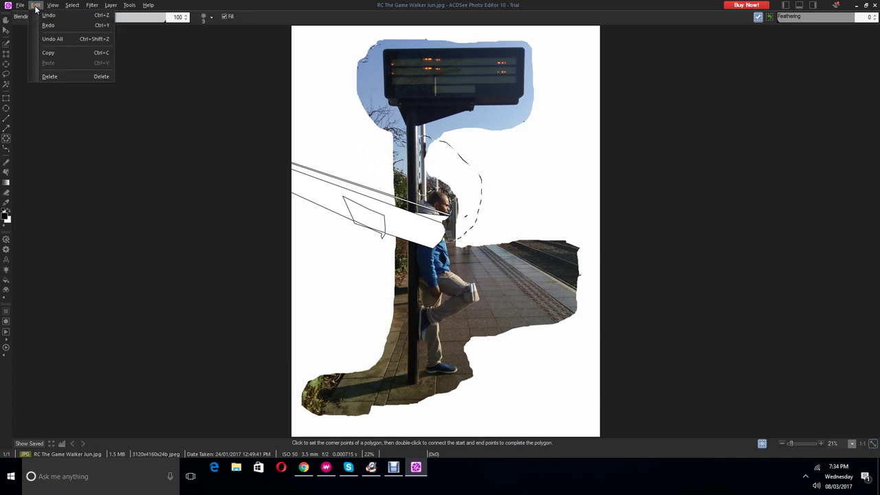
pyautogui.click(37, 15)
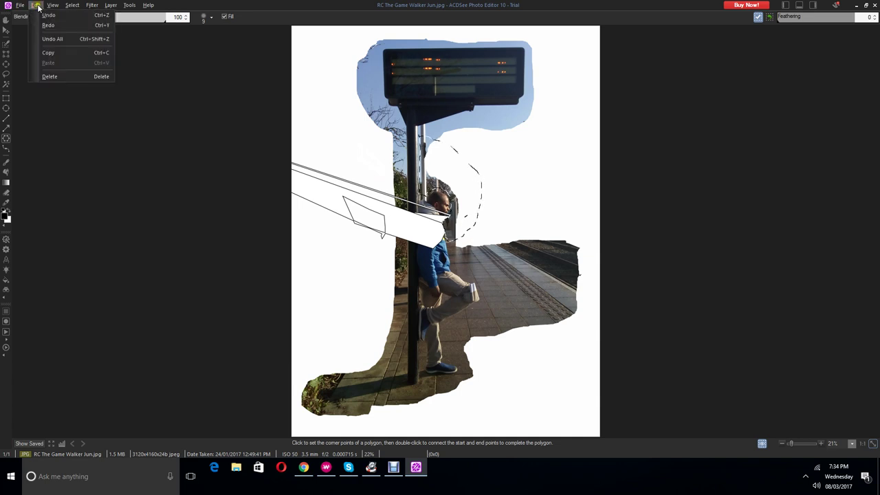
pyautogui.click(40, 14)
pyautogui.click(40, 14)
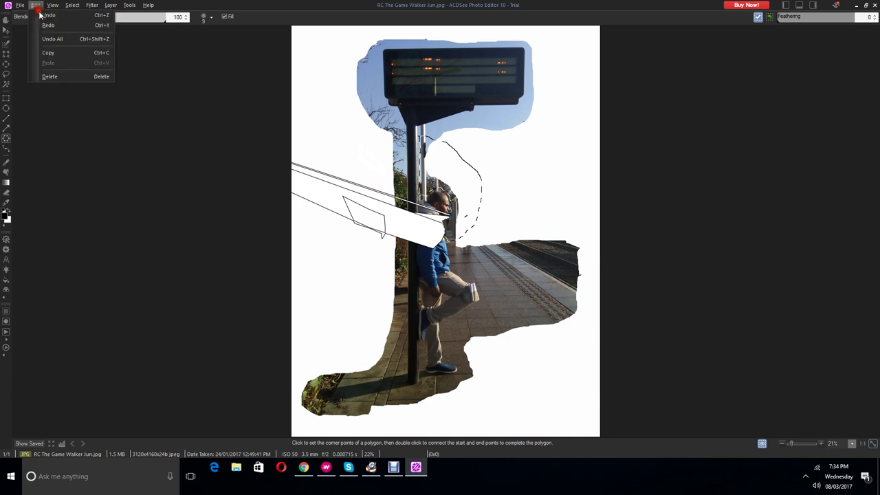
pyautogui.click(40, 15)
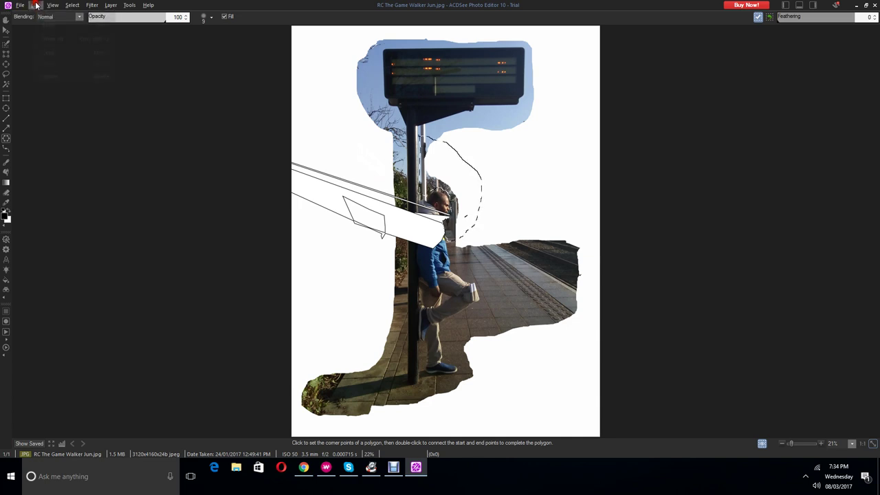
pyautogui.click(37, 6)
pyautogui.click(40, 15)
pyautogui.click(37, 6)
pyautogui.click(39, 14)
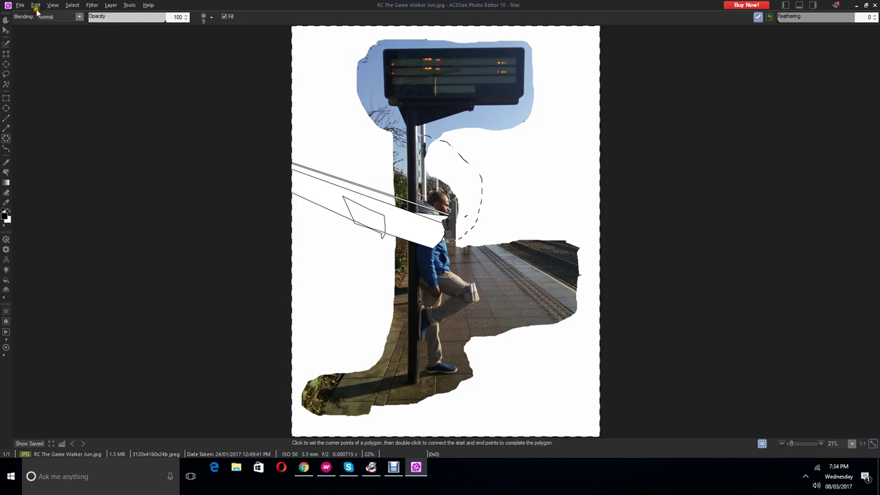
# Step: Undo the white and outlined polygons drawn across the man and the sign's pole
pyautogui.click(36, 6)
pyautogui.click(37, 5)
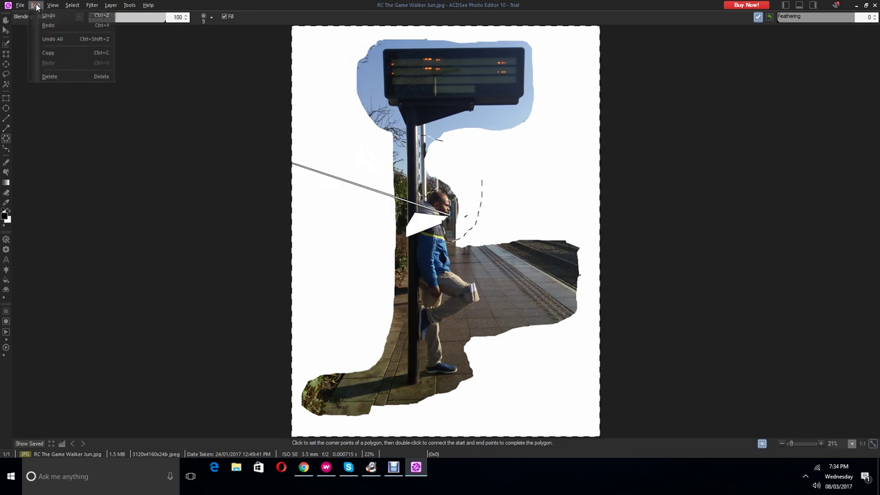
pyautogui.click(38, 14)
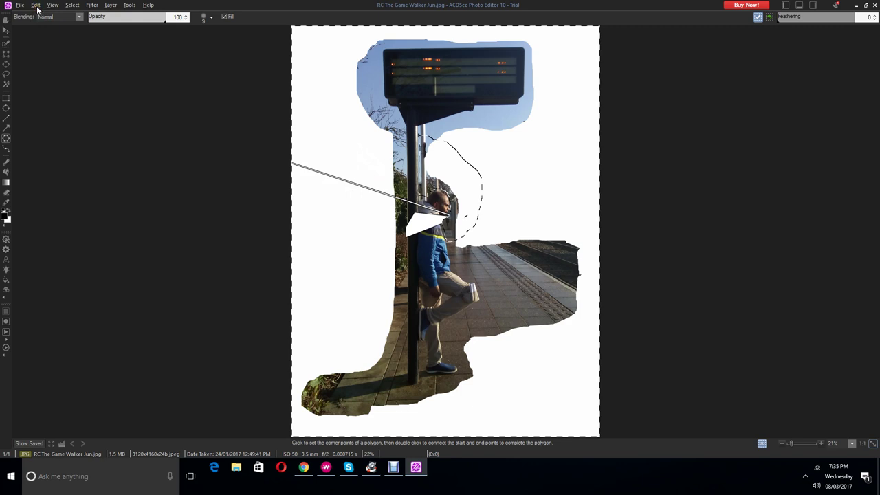
pyautogui.click(36, 6)
pyautogui.click(37, 6)
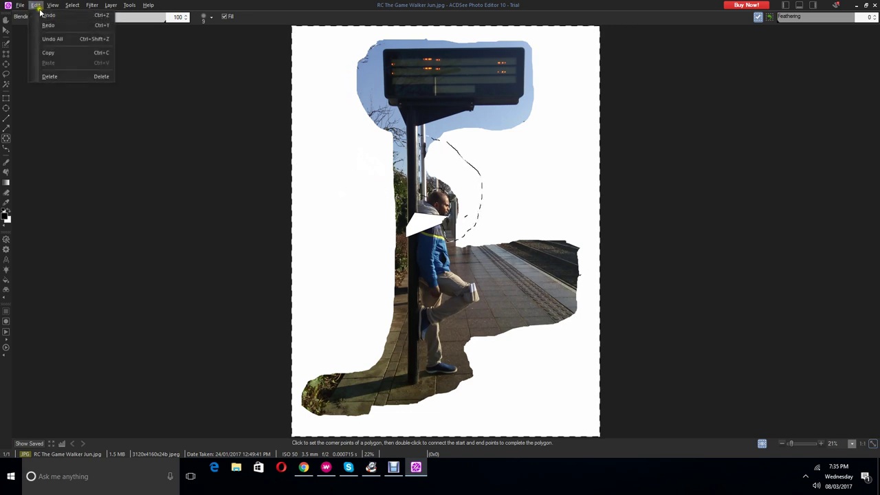
pyautogui.click(43, 16)
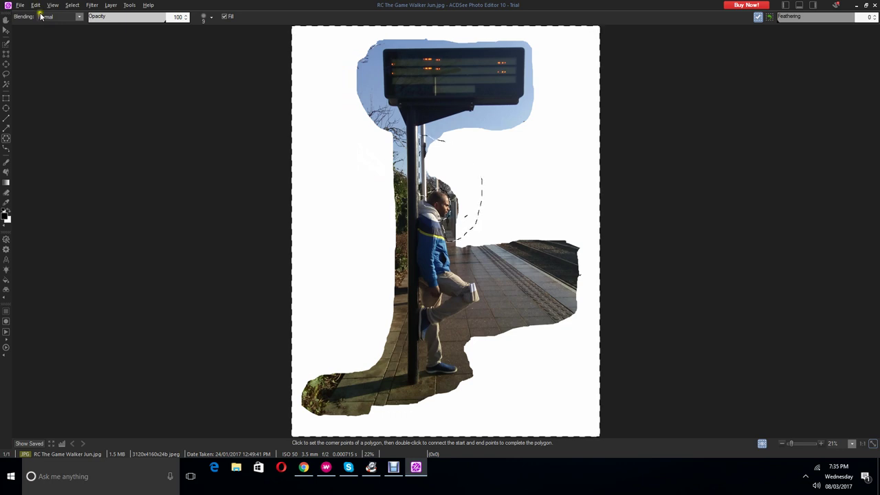
pyautogui.click(36, 5)
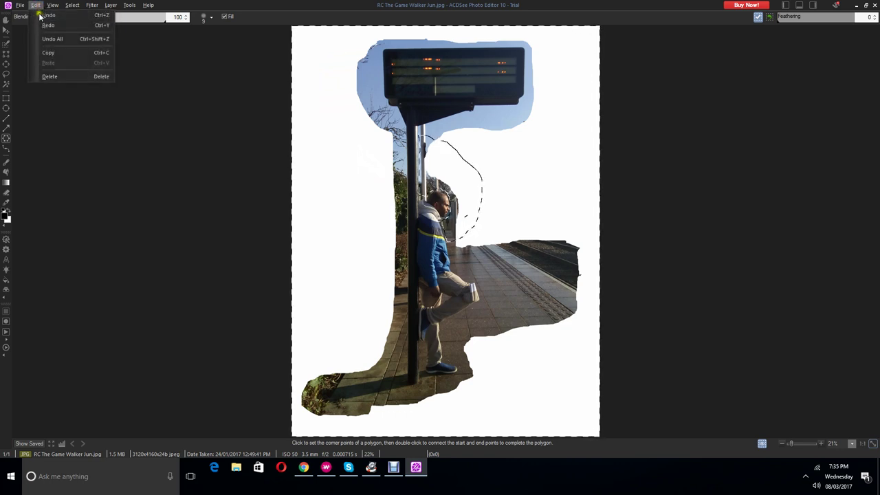
pyautogui.click(72, 114)
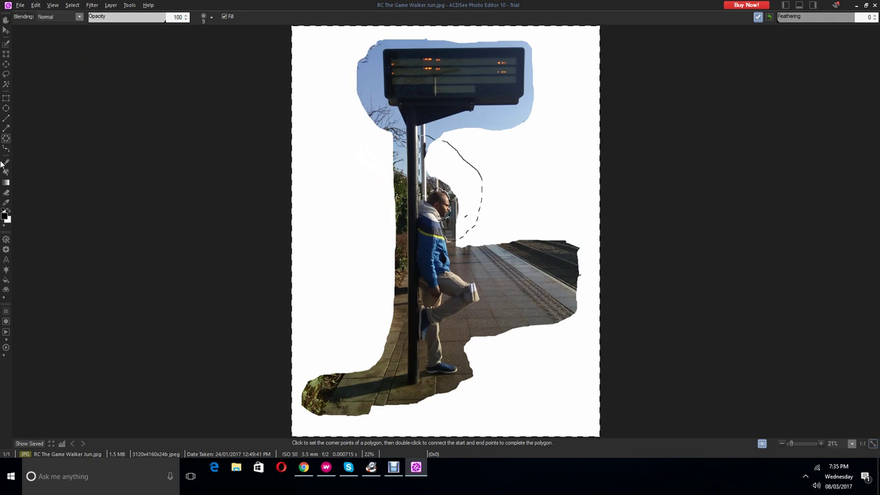
# Step: Switch from the polygon tool to the Ellipse tool
pyautogui.click(6, 128)
pyautogui.click(6, 103)
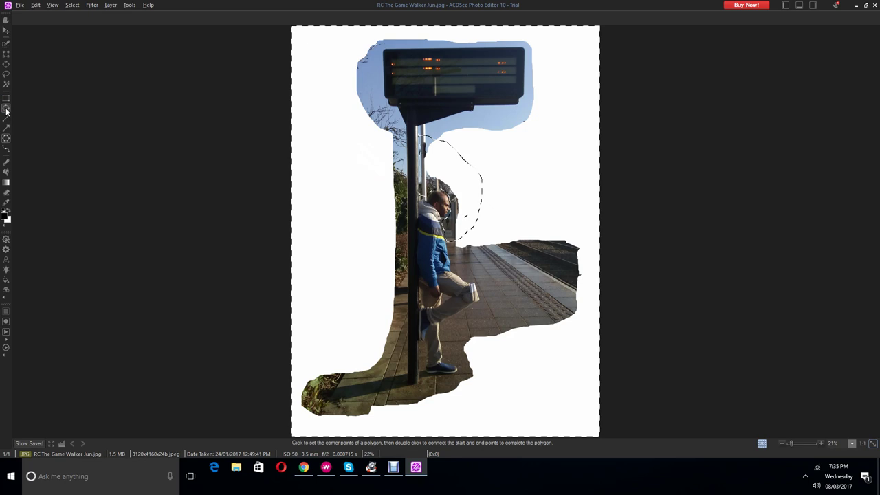
pyautogui.click(7, 108)
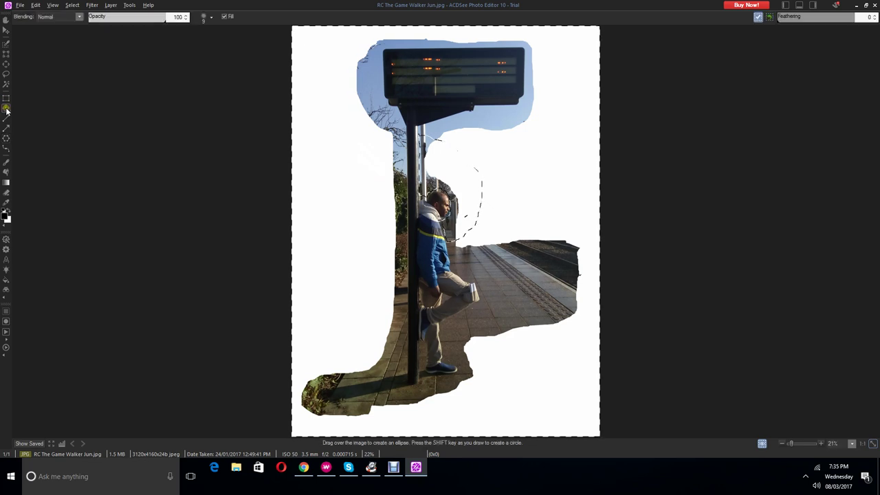
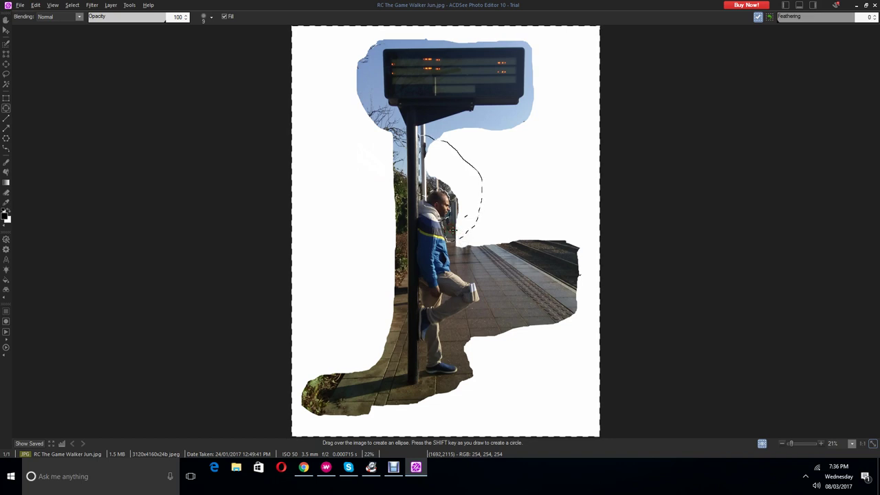
# Step: Undo the remaining selection changes in the photo one after another
pyautogui.click(216, 78)
pyautogui.click(35, 6)
pyautogui.click(35, 6)
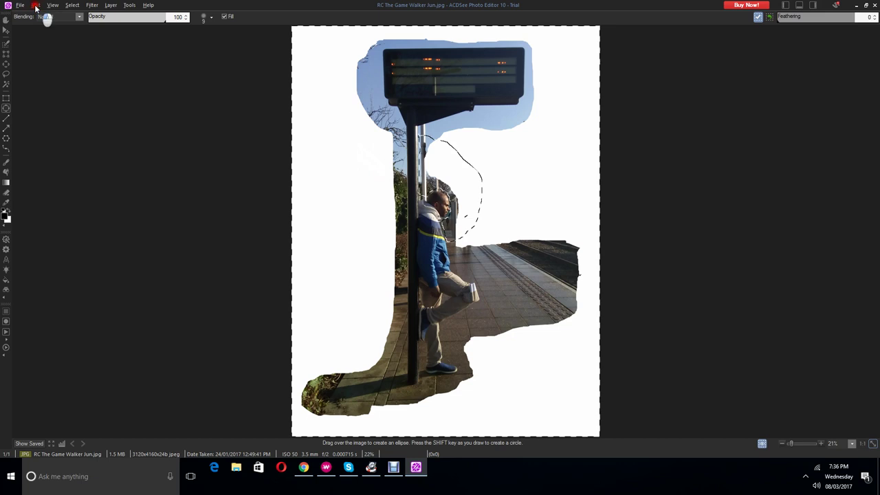
pyautogui.click(37, 6)
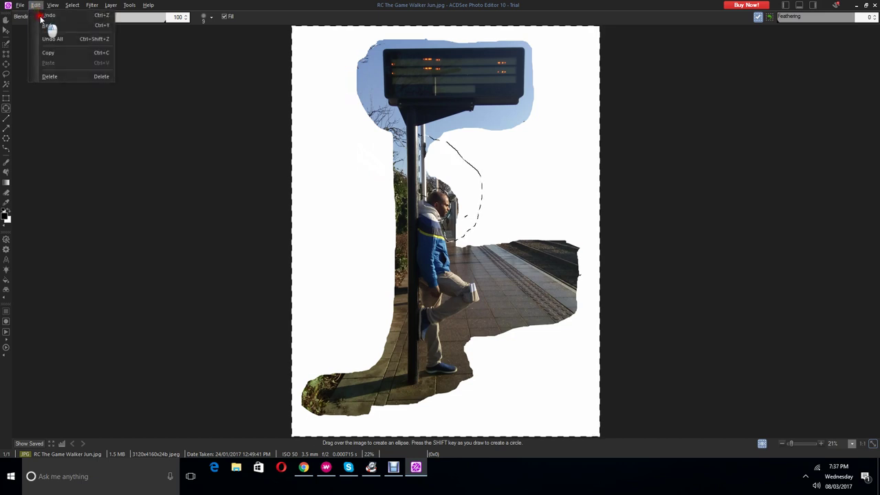
pyautogui.click(41, 17)
pyautogui.click(35, 6)
pyautogui.click(38, 5)
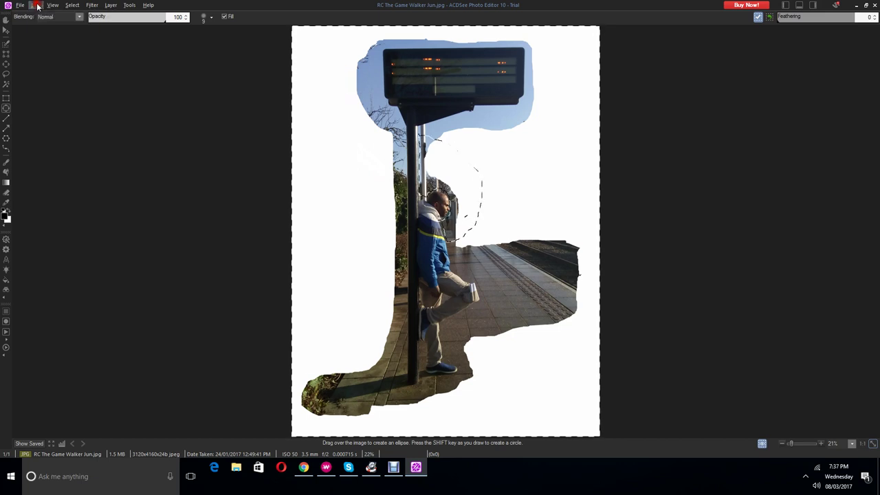
pyautogui.click(37, 6)
pyautogui.click(45, 15)
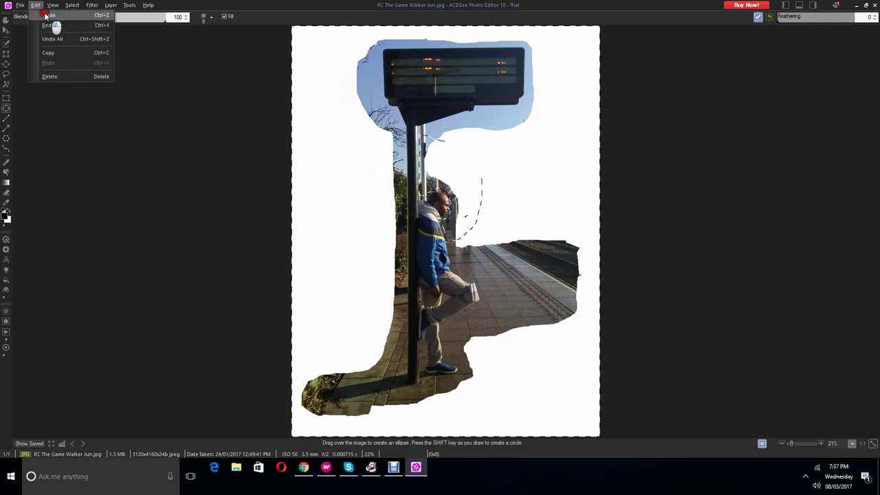
pyautogui.click(36, 6)
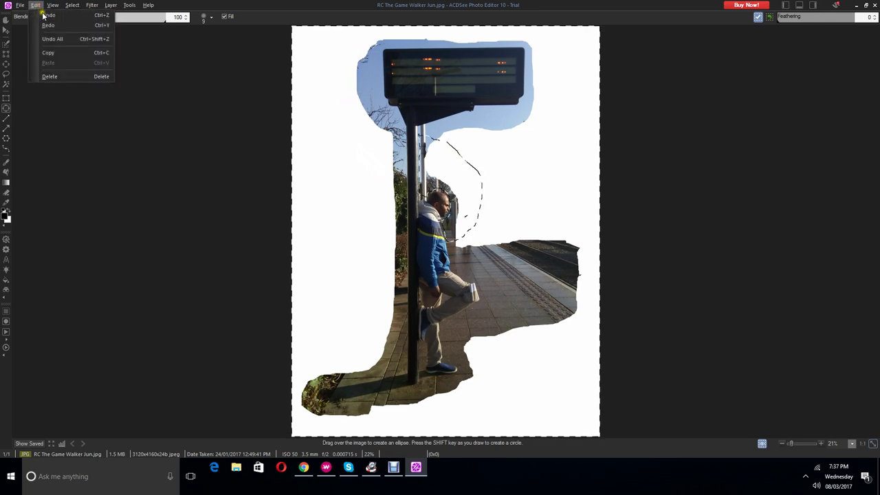
pyautogui.click(43, 15)
pyautogui.click(37, 7)
pyautogui.click(40, 16)
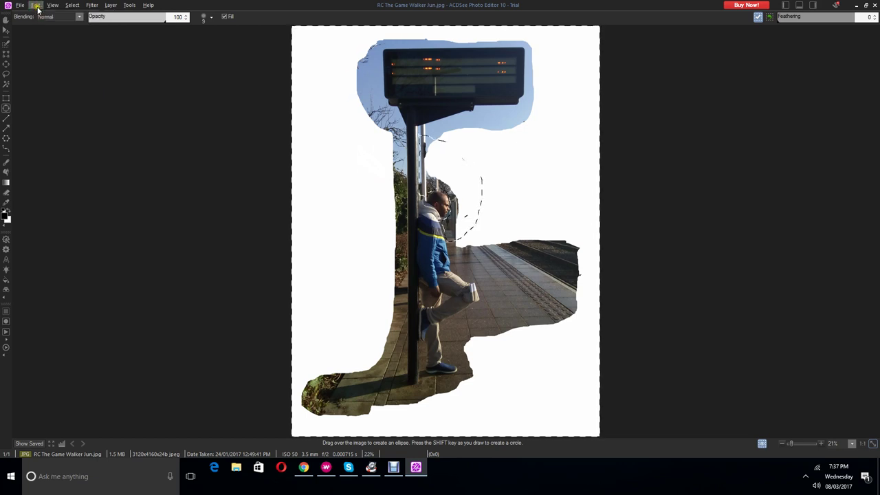
pyautogui.click(37, 7)
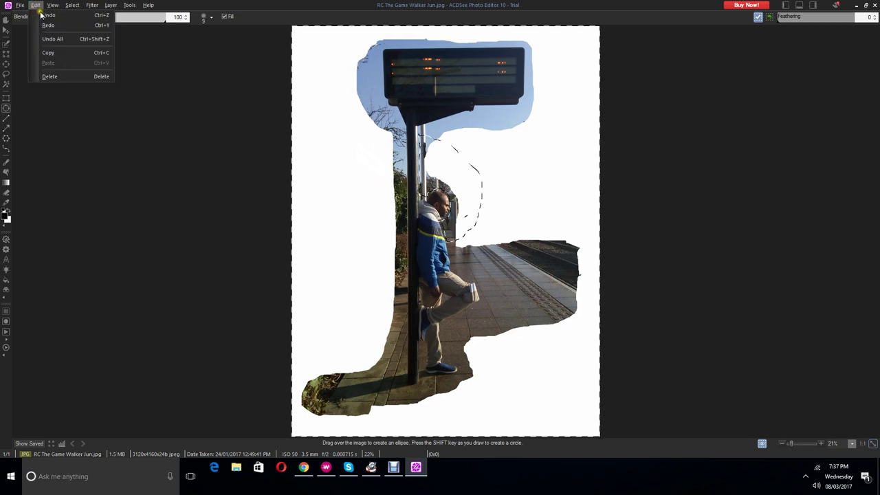
pyautogui.click(41, 15)
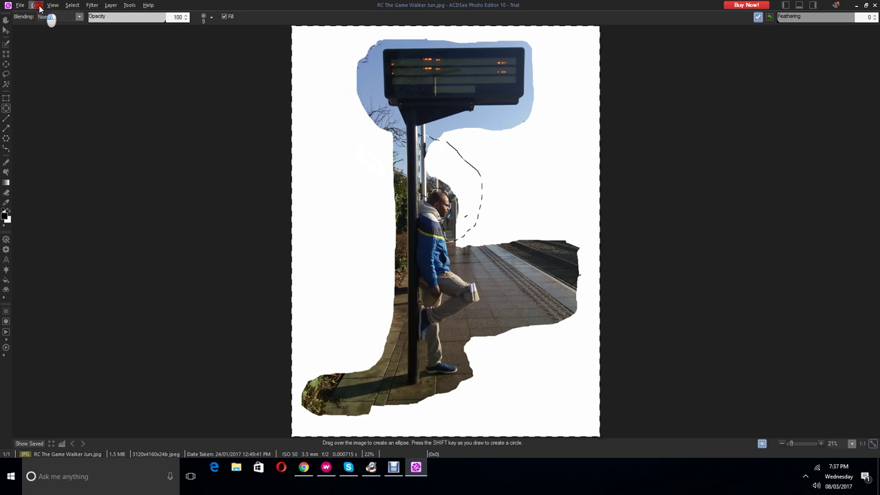
pyautogui.click(37, 6)
pyautogui.click(43, 14)
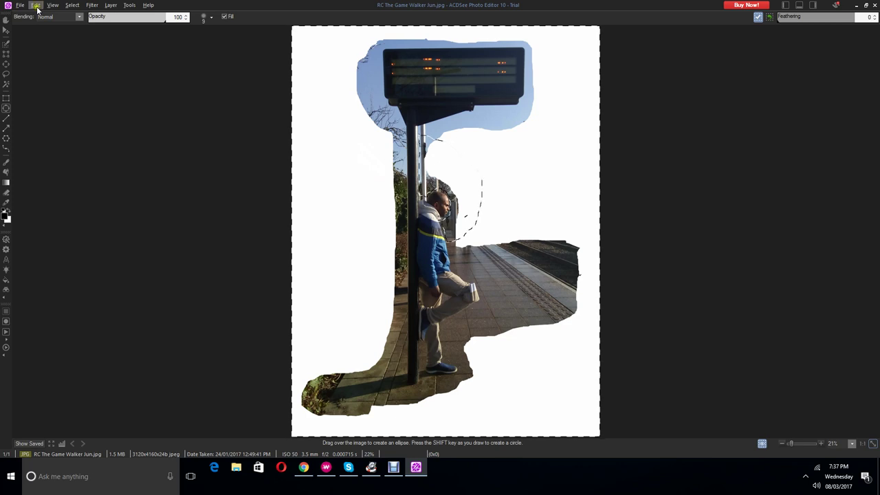
pyautogui.click(36, 6)
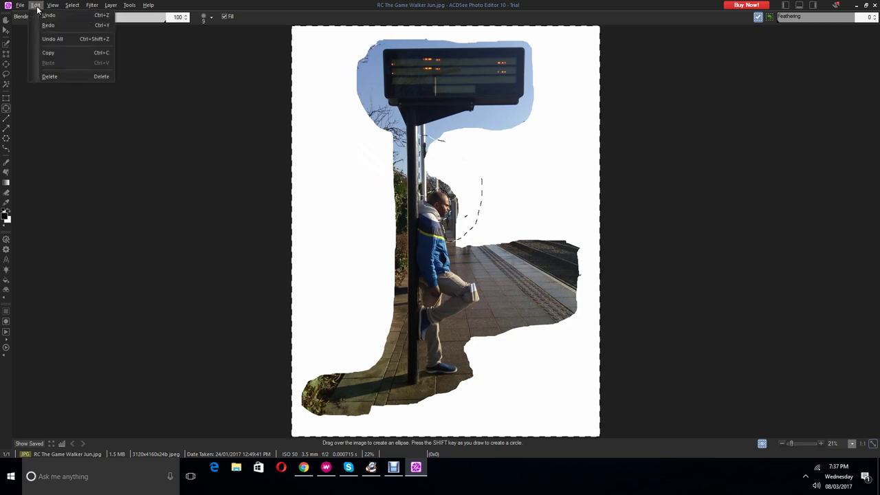
pyautogui.click(43, 15)
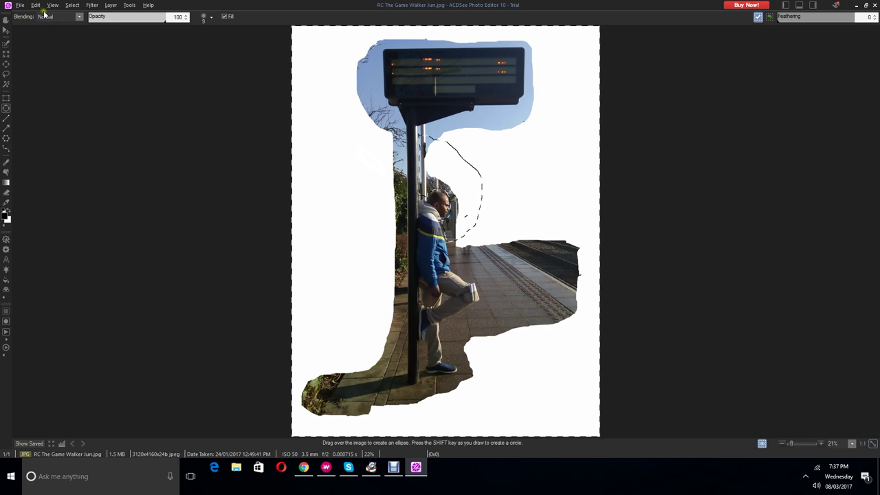
pyautogui.click(50, 7)
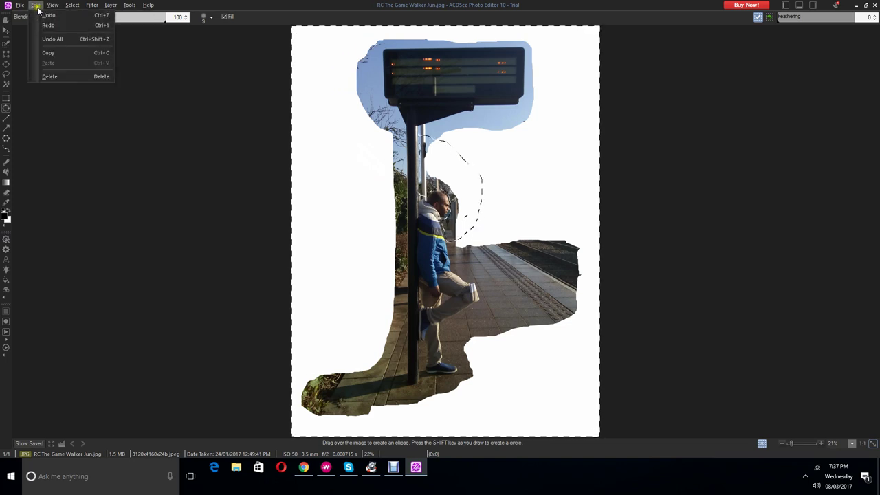
pyautogui.click(40, 15)
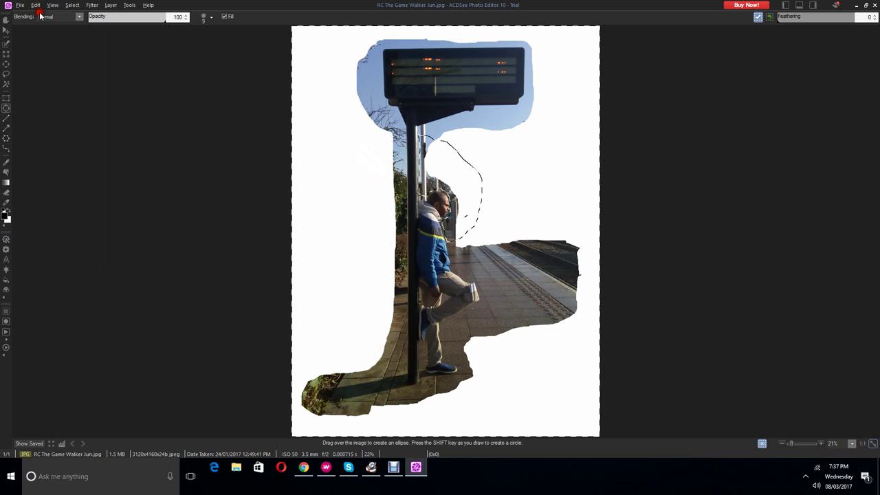
pyautogui.click(37, 6)
pyautogui.click(41, 15)
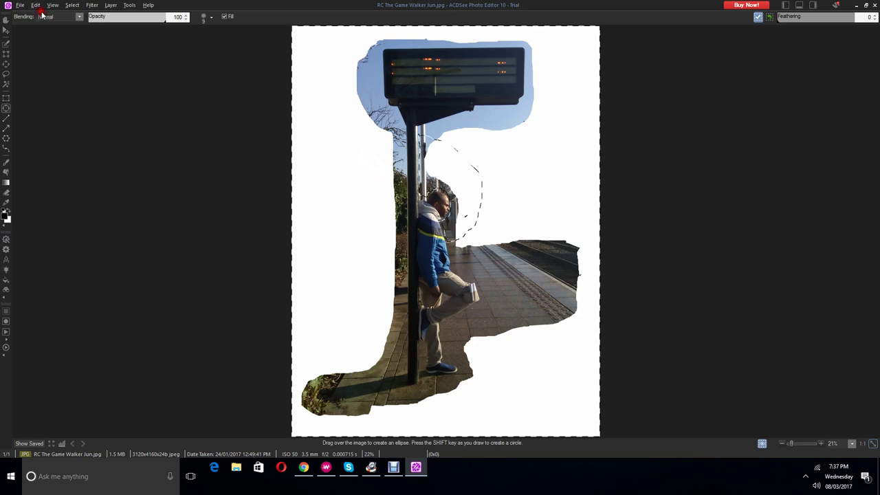
pyautogui.click(40, 5)
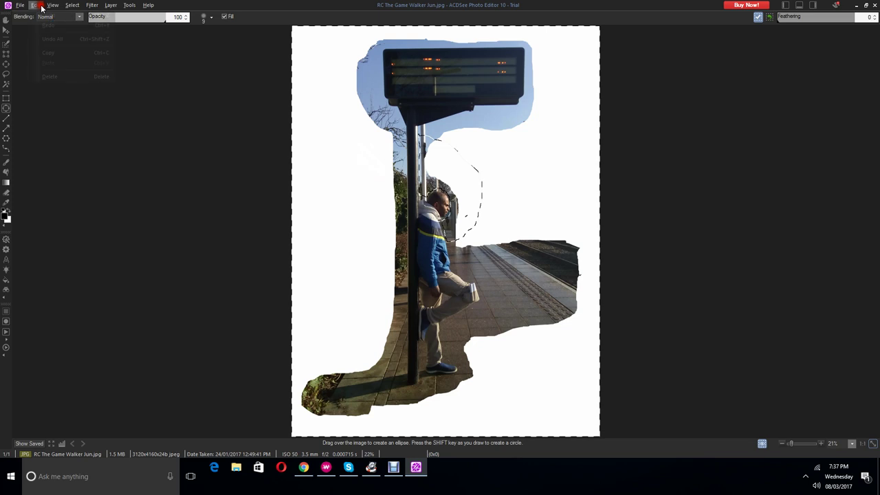
pyautogui.click(42, 14)
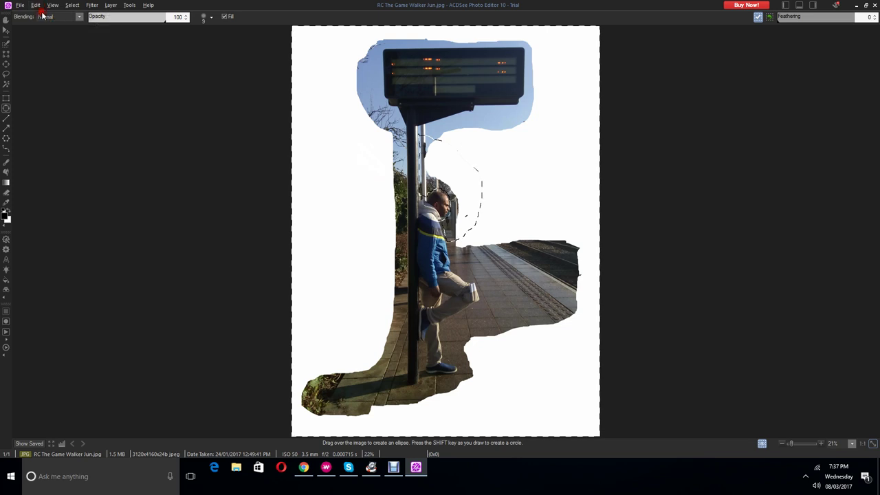
pyautogui.click(38, 5)
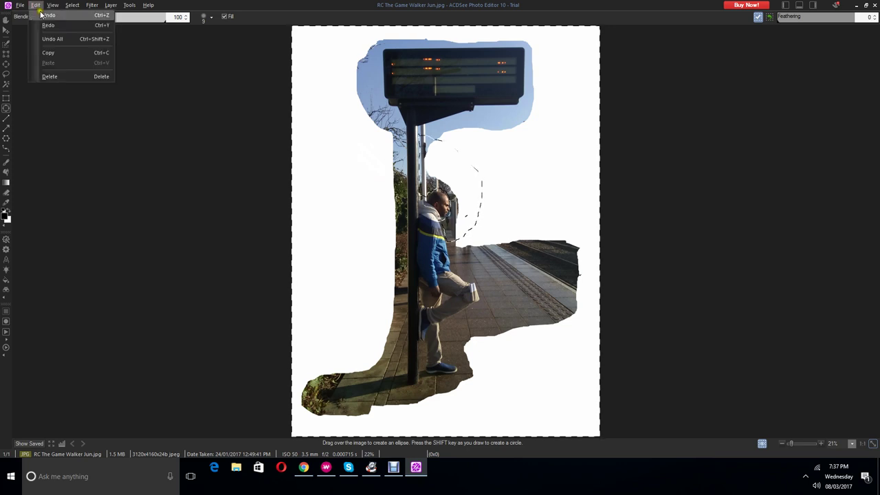
# Step: Undo all unsaved changes at once to clear the selection from the photo
pyautogui.click(37, 7)
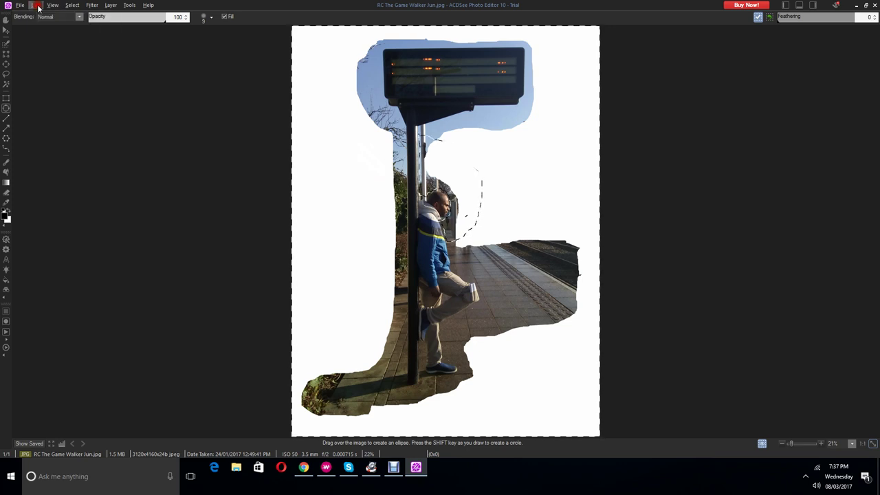
pyautogui.click(47, 27)
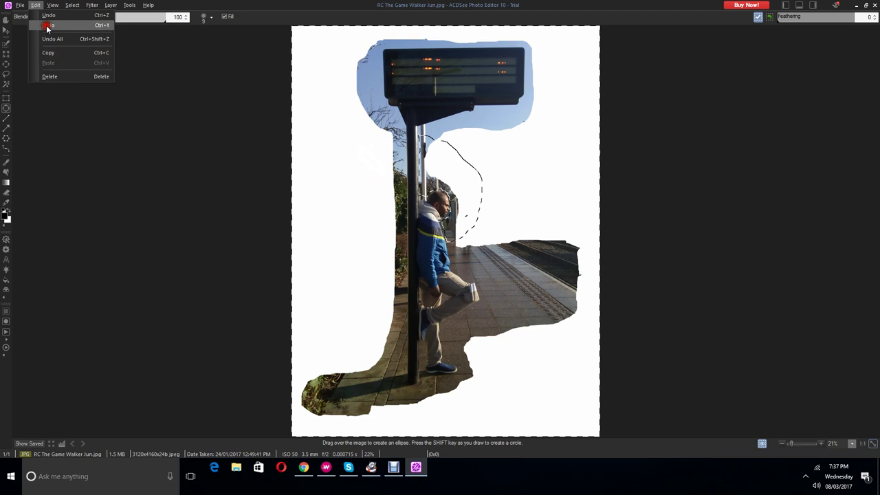
pyautogui.click(55, 37)
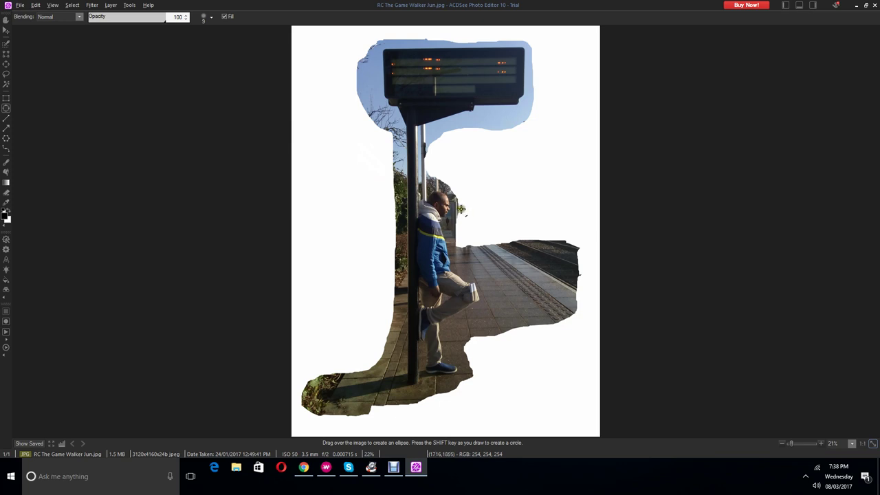
# Step: Draw a small filled ellipse beside the man's face and try to delete the selected pixels
pyautogui.click(456, 213)
pyautogui.click(55, 5)
pyautogui.moveTo(72, 5)
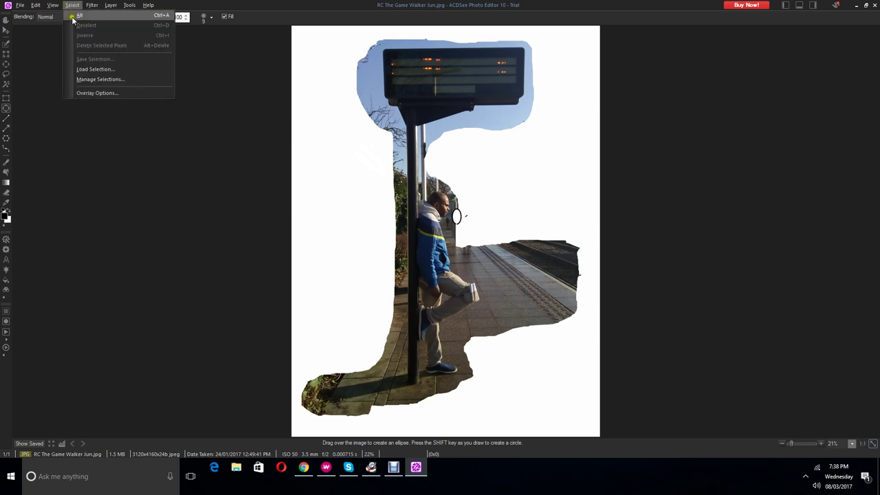
pyautogui.click(91, 46)
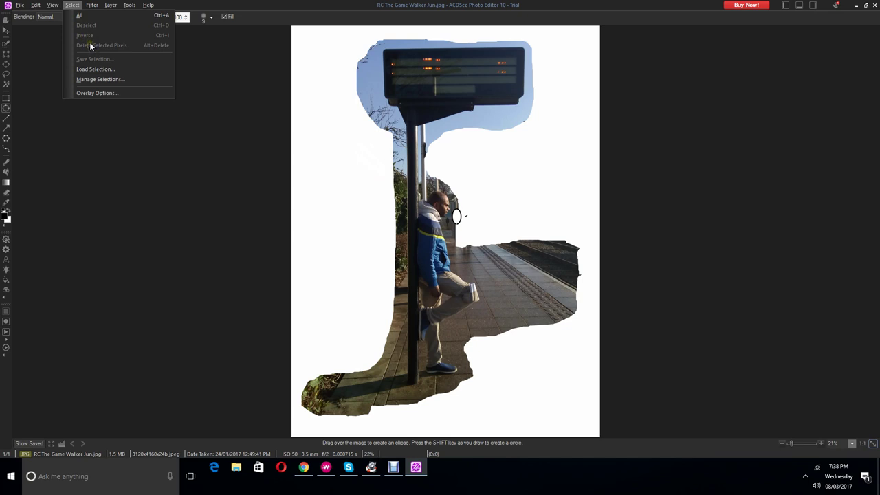
pyautogui.click(67, 109)
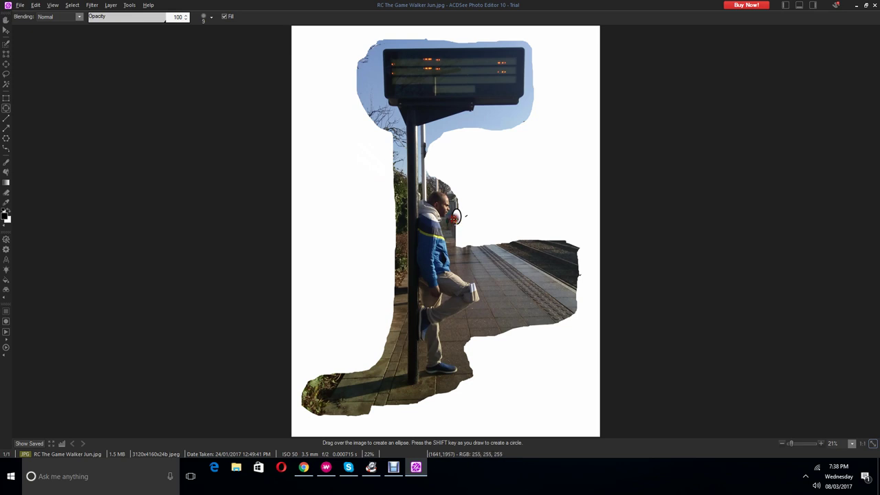
# Step: Draw more small ellipses beside the man's chin to cover the background there
pyautogui.click(455, 215)
pyautogui.moveTo(455, 216); pyautogui.dragTo(451, 229)
pyautogui.click(463, 231)
pyautogui.click(405, 221)
pyautogui.click(478, 219)
pyautogui.click(454, 231)
pyautogui.click(456, 231)
pyautogui.click(512, 287)
pyautogui.click(54, 473)
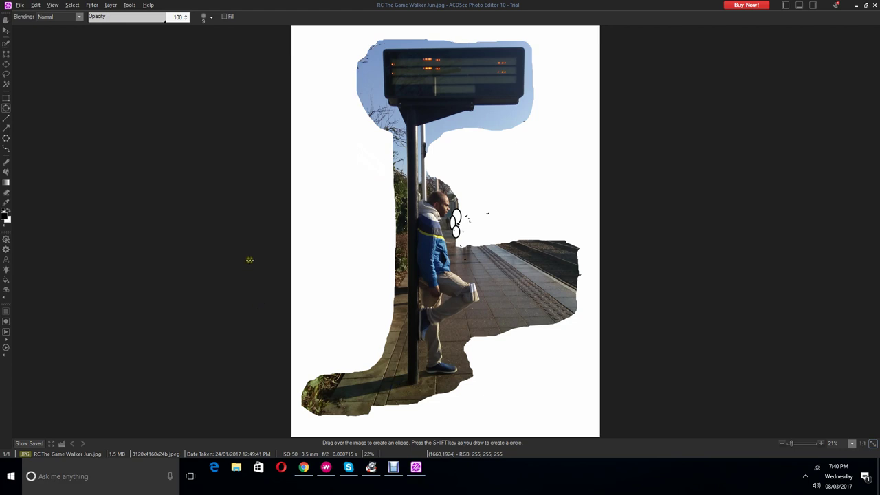
pyautogui.click(393, 468)
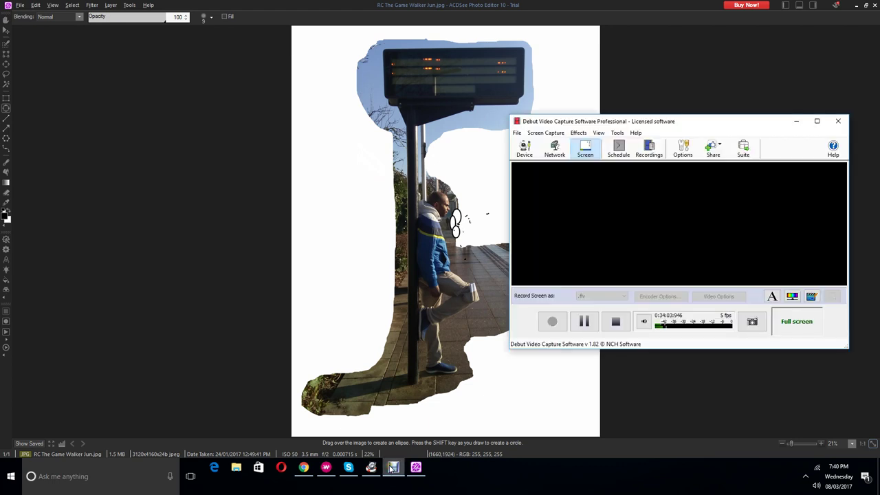
pyautogui.click(393, 468)
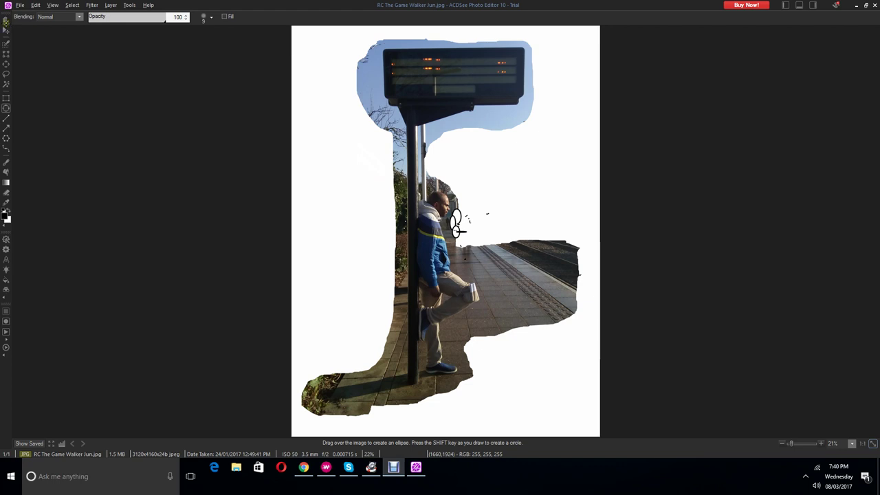
pyautogui.click(12, 28)
pyautogui.click(5, 21)
pyautogui.click(19, 5)
# Step: Draw a large unfilled circle across the platform's upper edge and tiny ellipses on the paving around it
pyautogui.click(463, 231)
pyautogui.click(466, 240)
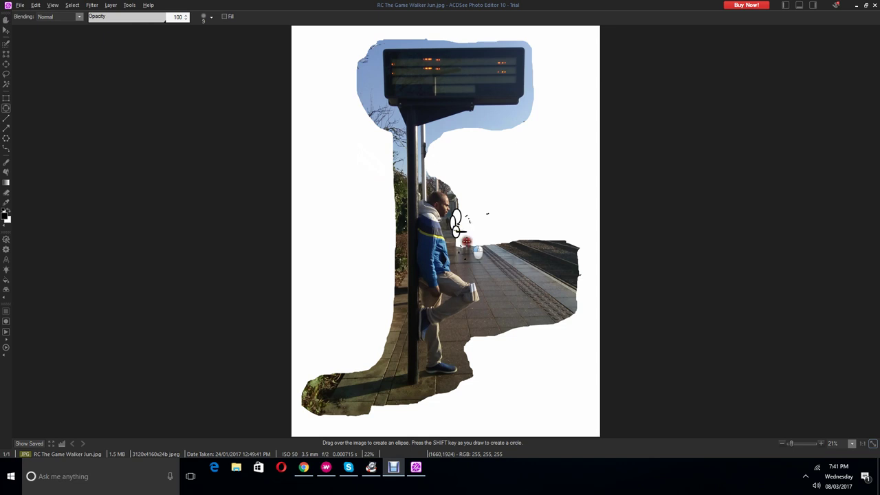
pyautogui.moveTo(466, 240); pyautogui.dragTo(502, 262)
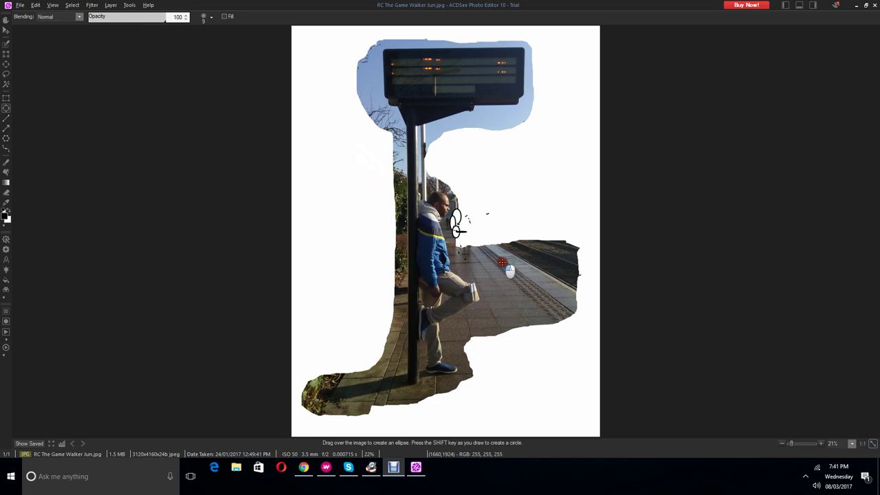
pyautogui.moveTo(502, 262)
pyautogui.mouseDown()
pyautogui.moveTo(516, 70)
pyautogui.moveTo(483, 275)
pyautogui.moveTo(490, 268)
pyautogui.mouseUp()
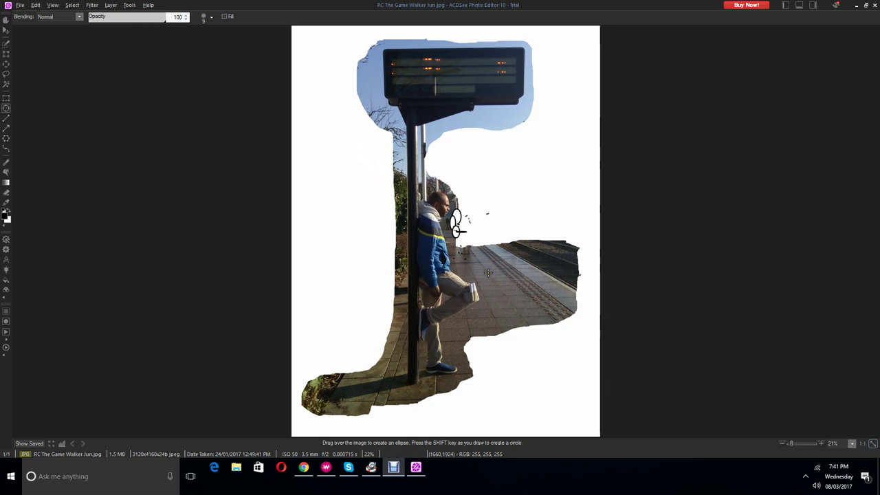
pyautogui.moveTo(488, 273)
pyautogui.mouseDown()
pyautogui.moveTo(505, 281)
pyautogui.moveTo(491, 270)
pyautogui.mouseUp()
pyautogui.click(490, 269)
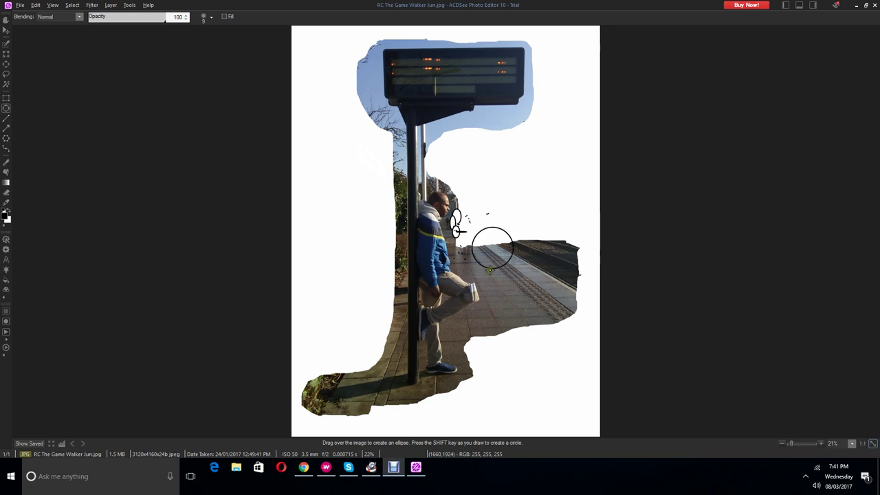
pyautogui.moveTo(490, 269); pyautogui.dragTo(490, 276)
pyautogui.click(490, 275)
pyautogui.click(490, 275)
pyautogui.click(491, 286)
pyautogui.click(491, 282)
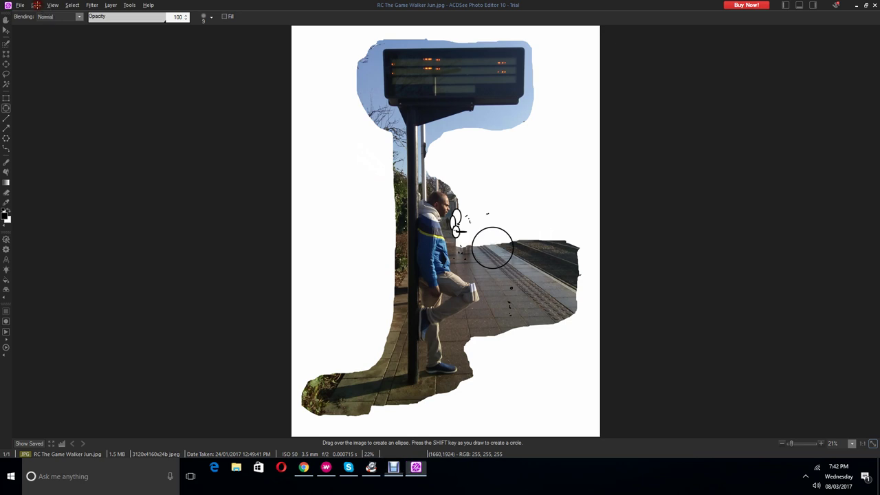
# Step: Cancel closing the image and undo all the ellipses and marks drawn on the photo
pyautogui.hotkey('ctrl', 'w')
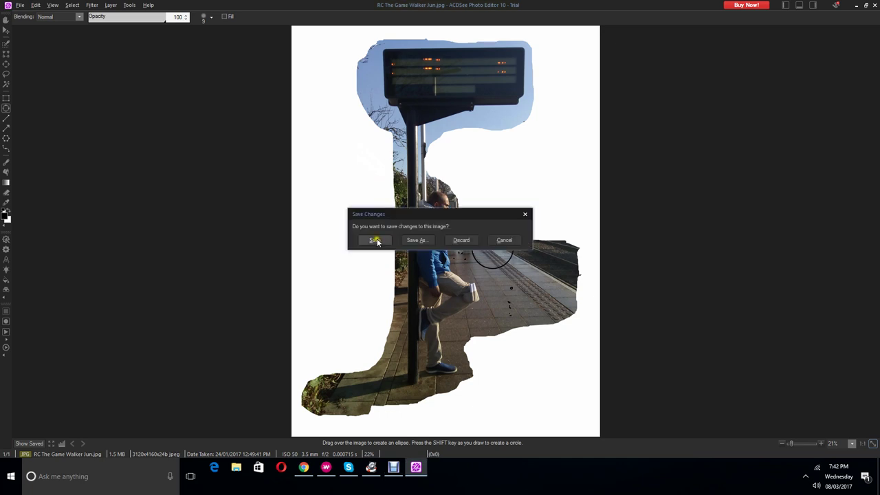
pyautogui.click(501, 241)
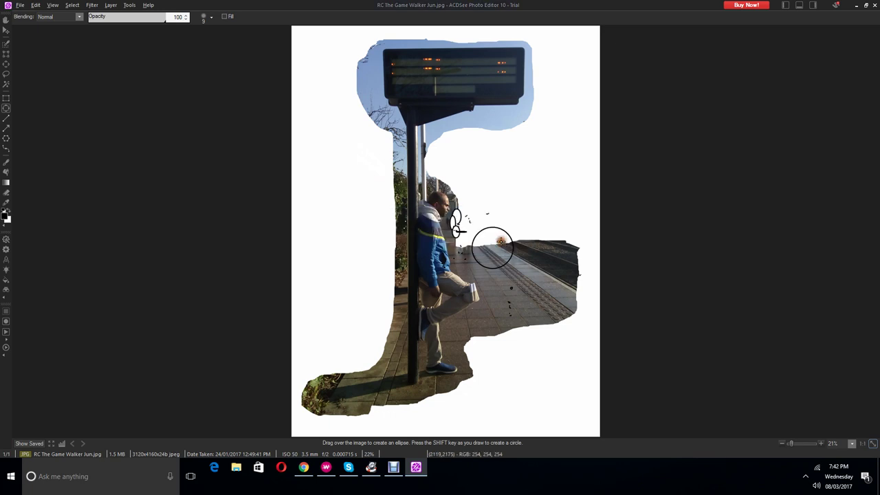
pyautogui.click(66, 6)
pyautogui.moveTo(35, 6)
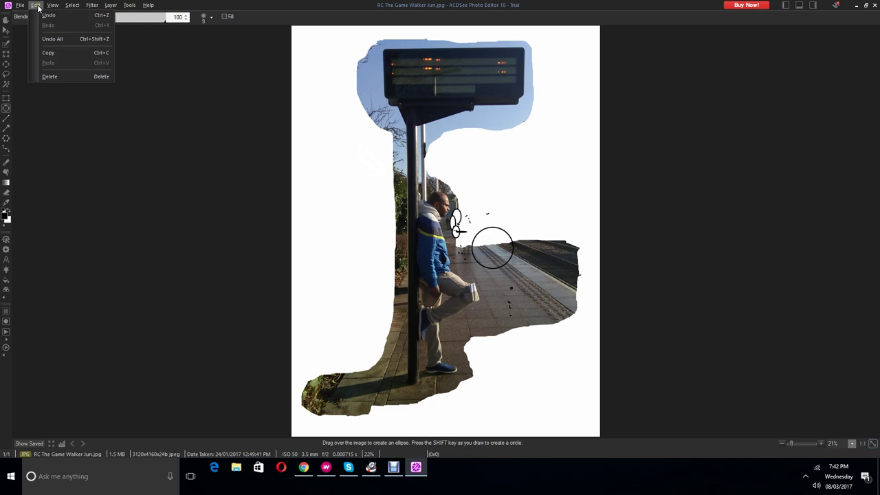
pyautogui.click(63, 38)
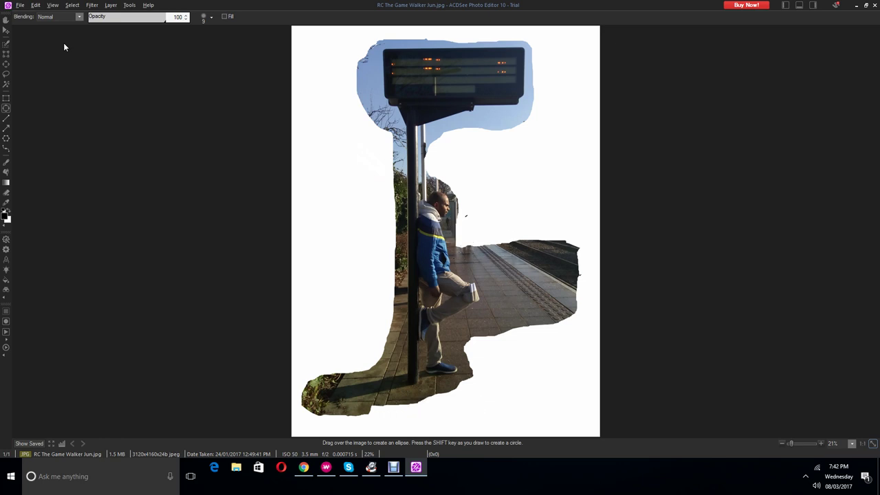
pyautogui.click(51, 6)
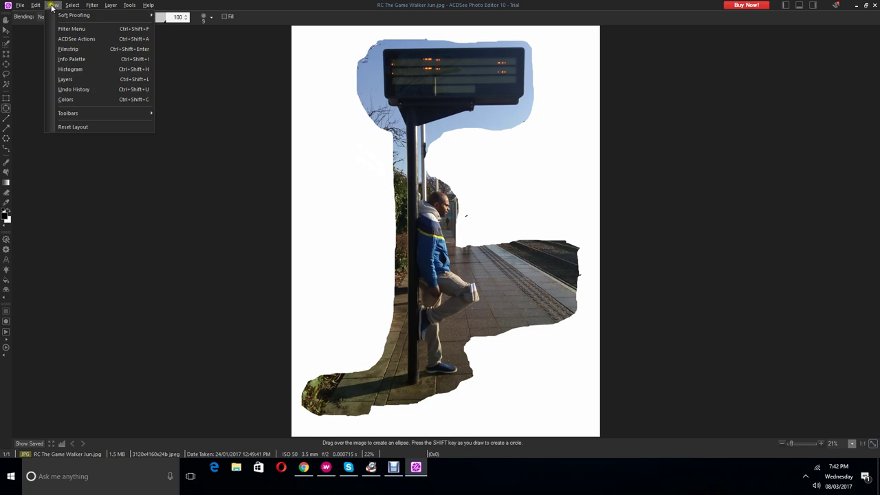
pyautogui.click(23, 121)
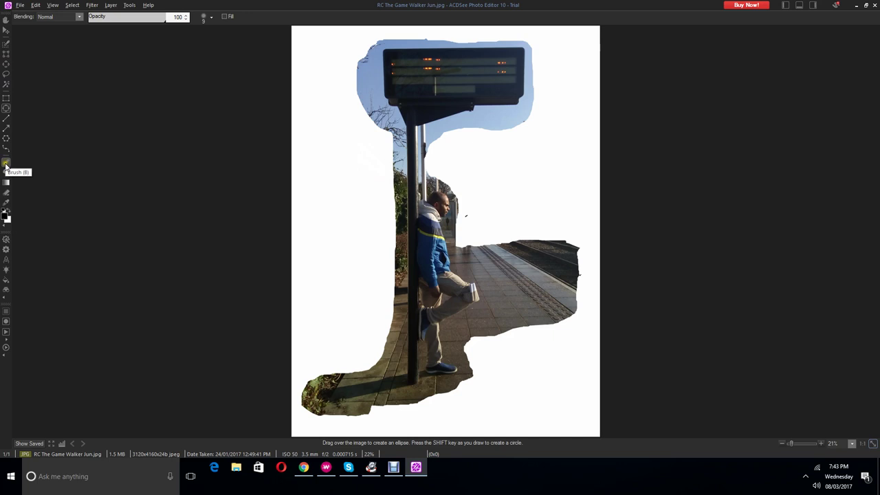
# Step: Outline the narrow strip of background beside the man's face with several small Lasso selections
pyautogui.click(5, 74)
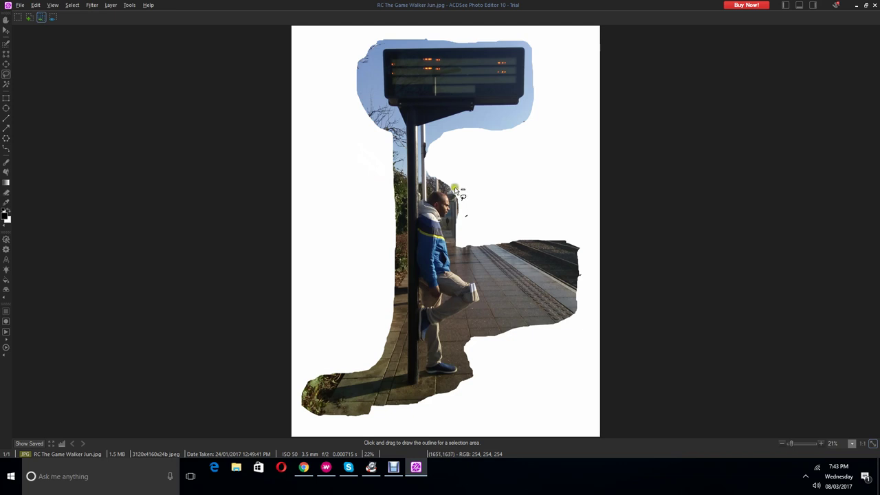
pyautogui.moveTo(455, 189); pyautogui.dragTo(455, 197)
pyautogui.moveTo(454, 197); pyautogui.dragTo(455, 221)
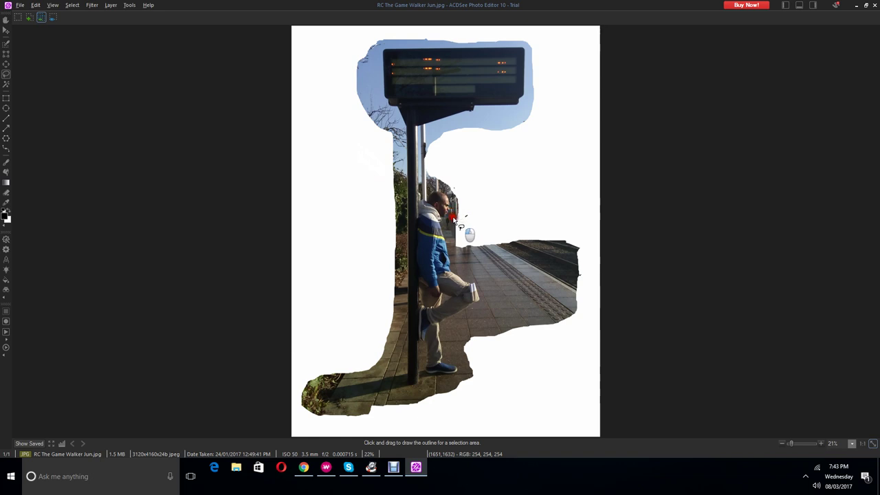
pyautogui.moveTo(453, 218); pyautogui.dragTo(456, 193)
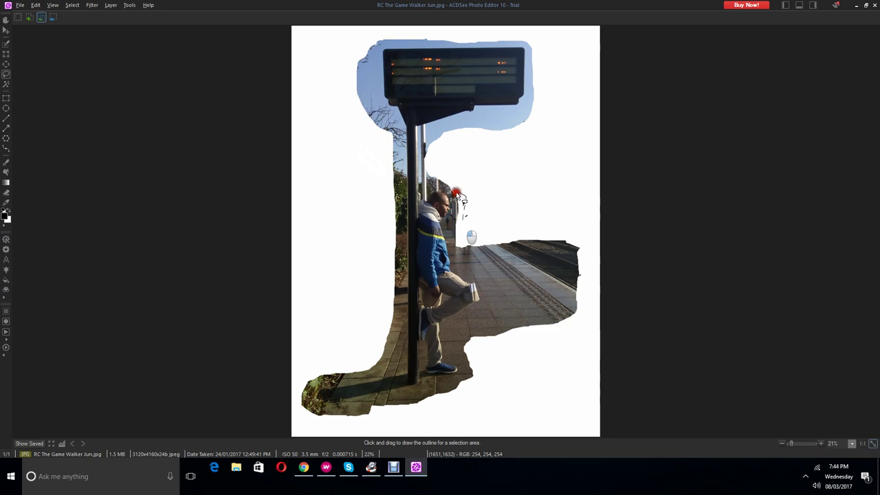
pyautogui.moveTo(456, 193); pyautogui.dragTo(459, 213)
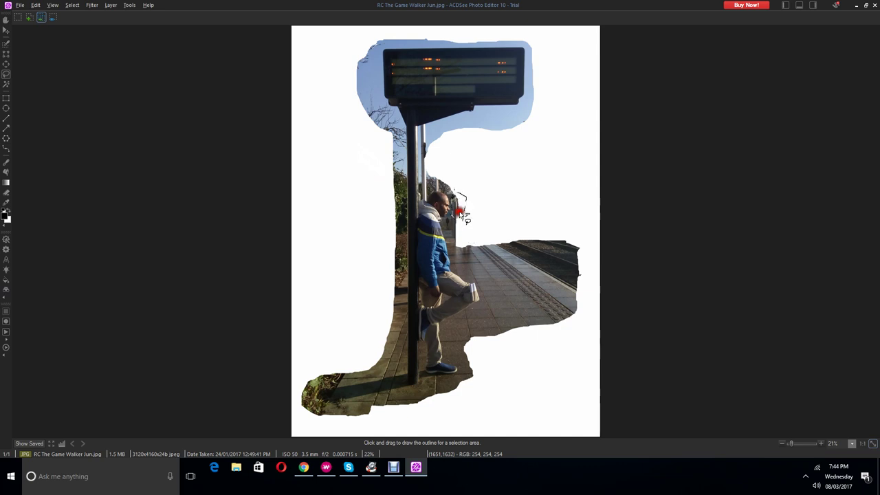
pyautogui.moveTo(459, 212); pyautogui.dragTo(452, 217)
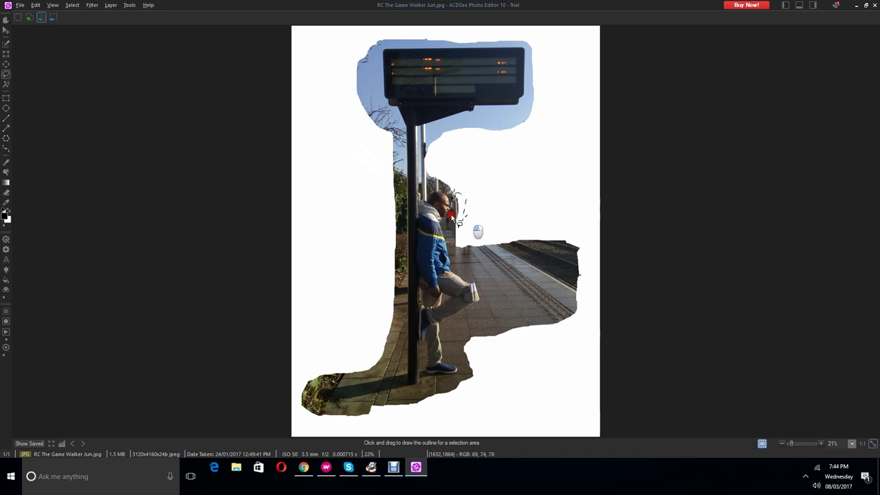
pyautogui.moveTo(451, 217); pyautogui.dragTo(454, 218)
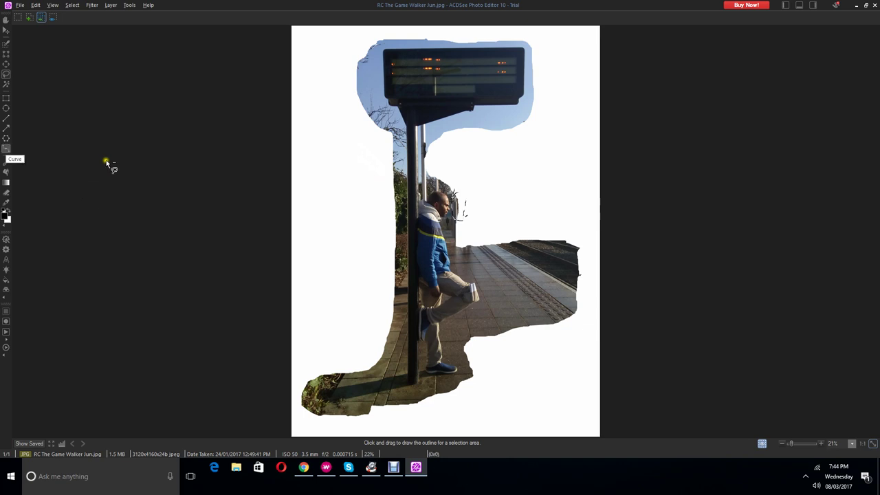
# Step: Clear the lasso selection and try drawing a curve with the Curve tool beside the man's face
pyautogui.click(52, 18)
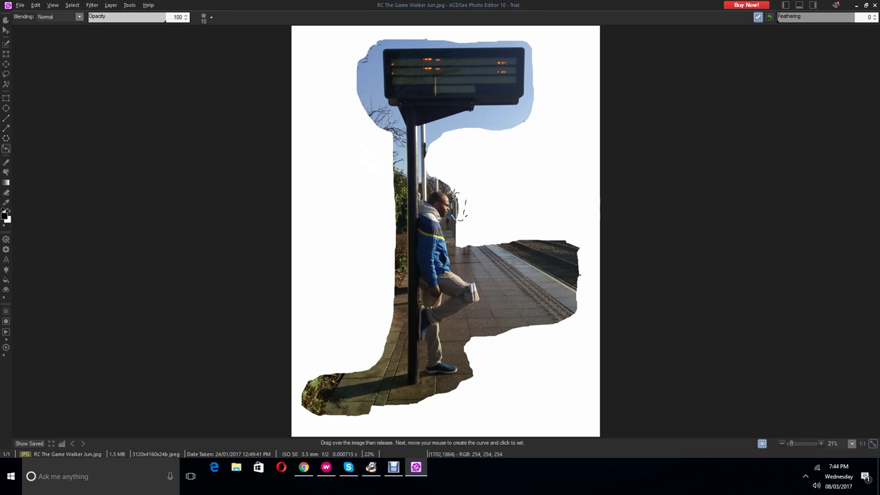
pyautogui.click(52, 4)
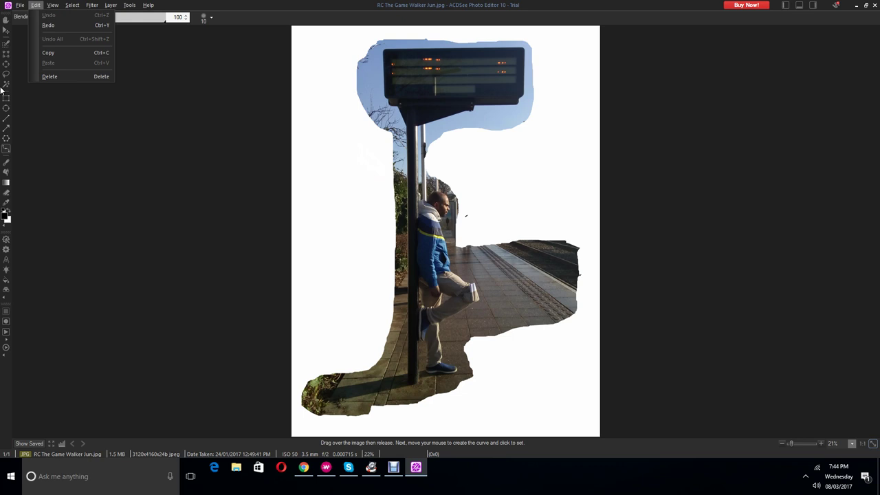
pyautogui.click(461, 194)
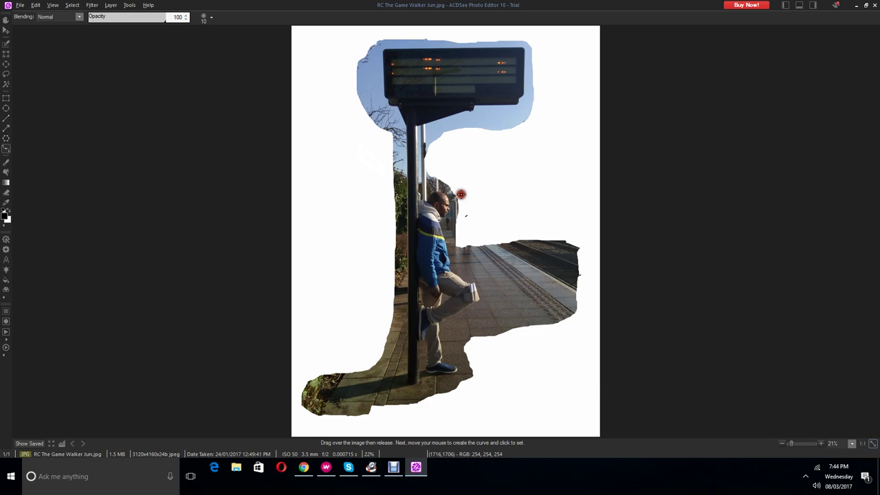
pyautogui.moveTo(460, 194); pyautogui.dragTo(452, 217)
pyautogui.moveTo(452, 217); pyautogui.dragTo(446, 227)
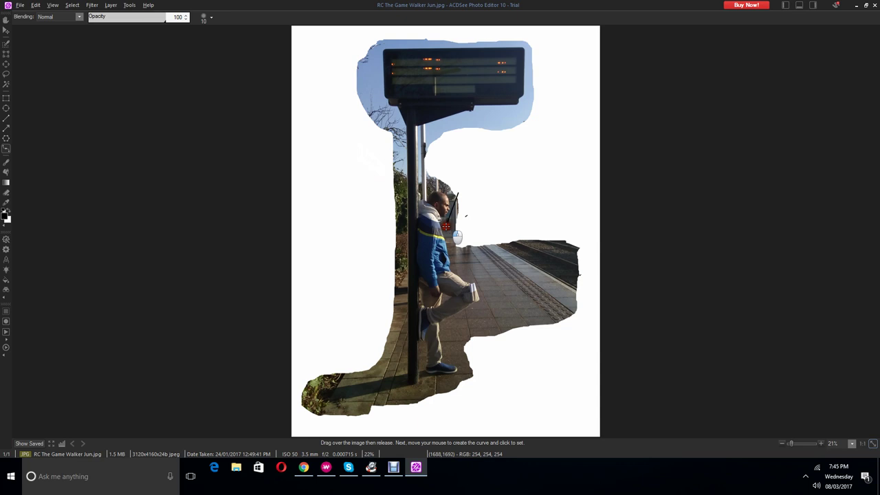
pyautogui.moveTo(446, 227); pyautogui.dragTo(446, 227)
pyautogui.click(71, 6)
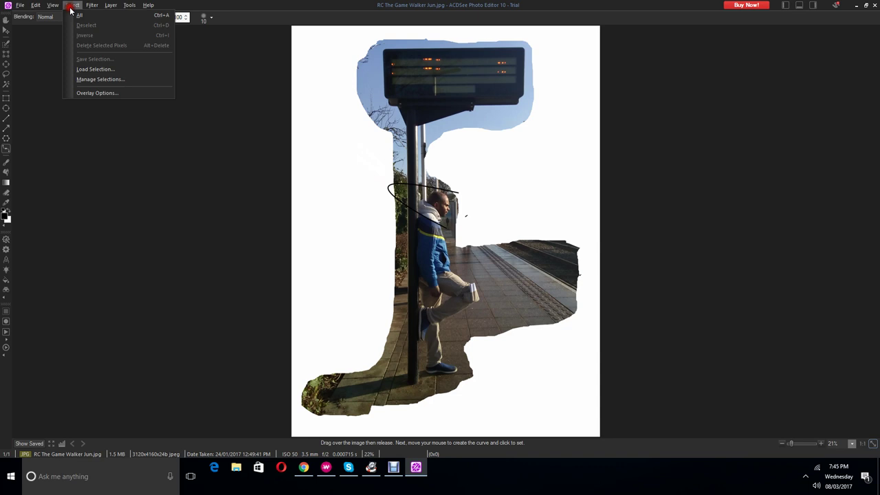
pyautogui.click(7, 215)
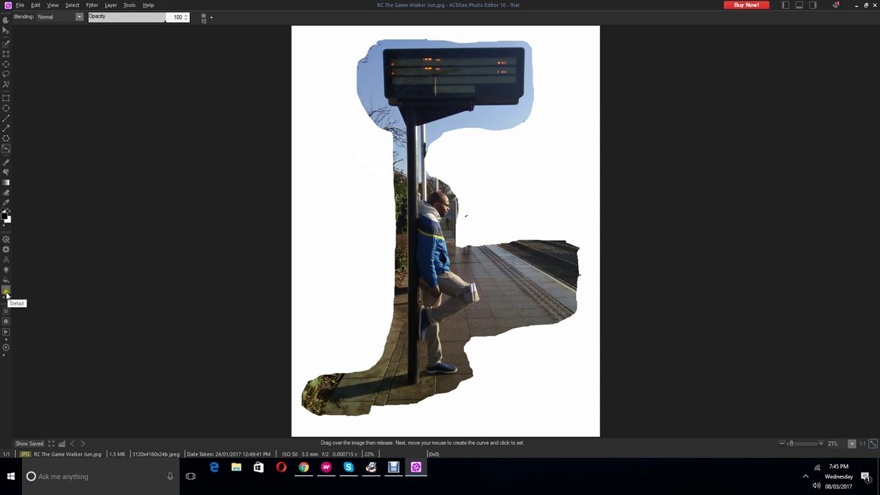
pyautogui.click(7, 294)
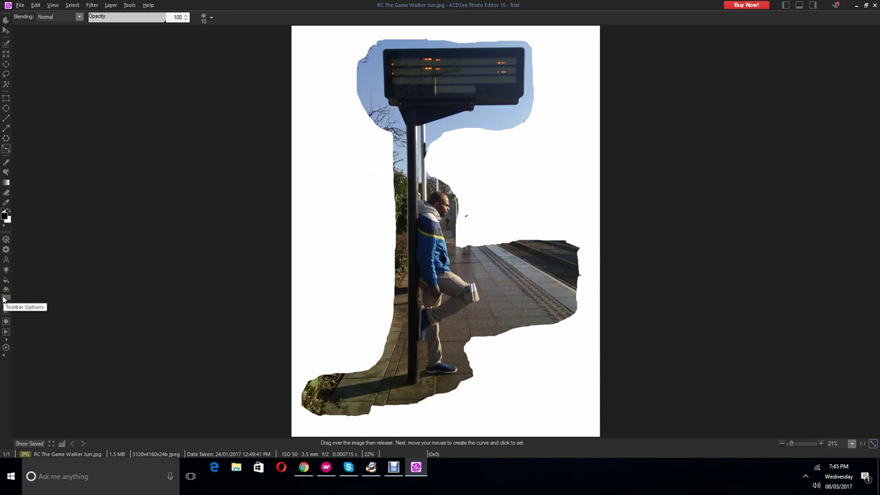
pyautogui.click(3, 298)
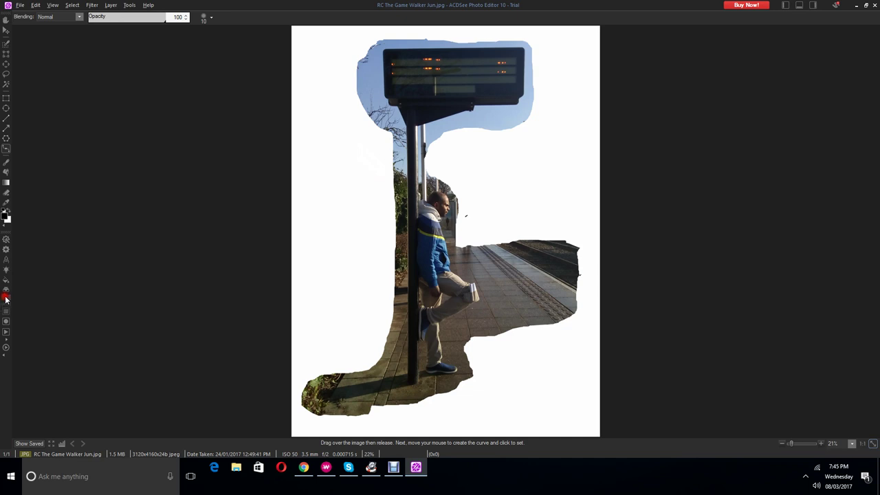
pyautogui.click(5, 297)
pyautogui.click(6, 241)
pyautogui.click(7, 243)
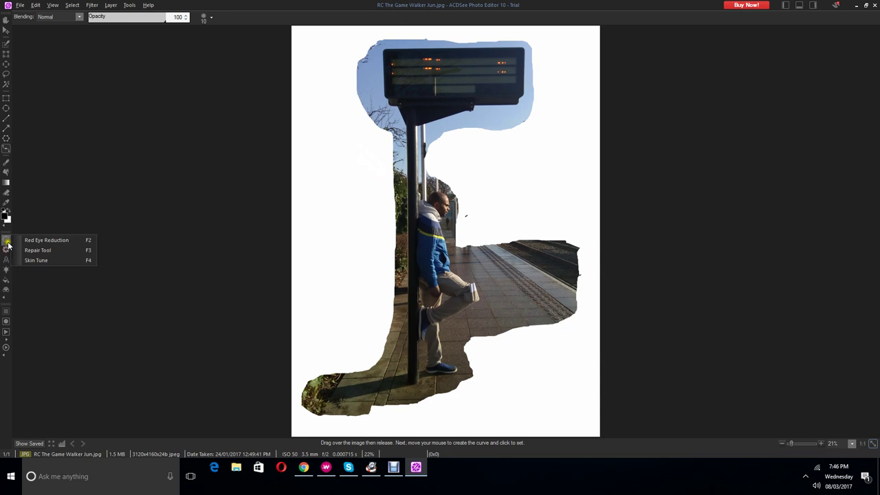
pyautogui.click(46, 240)
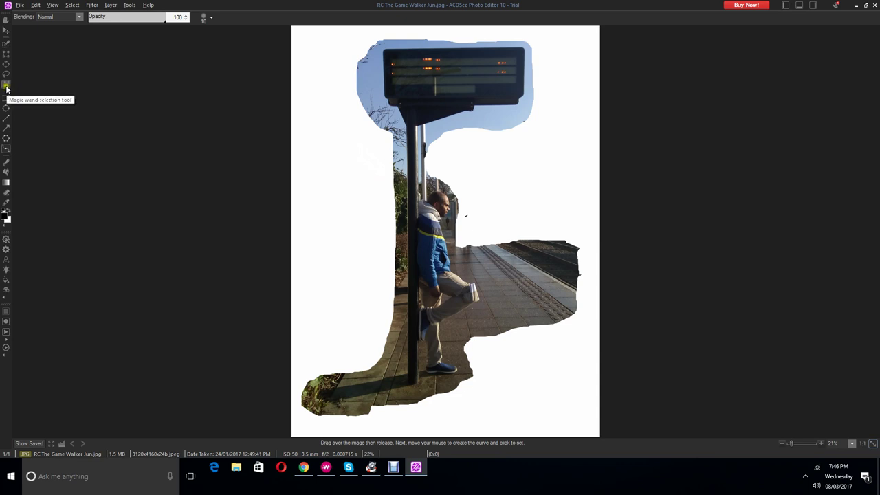
# Step: Try to select the background beside the man's face with the Magic Wand and with small elliptical selections
pyautogui.click(6, 88)
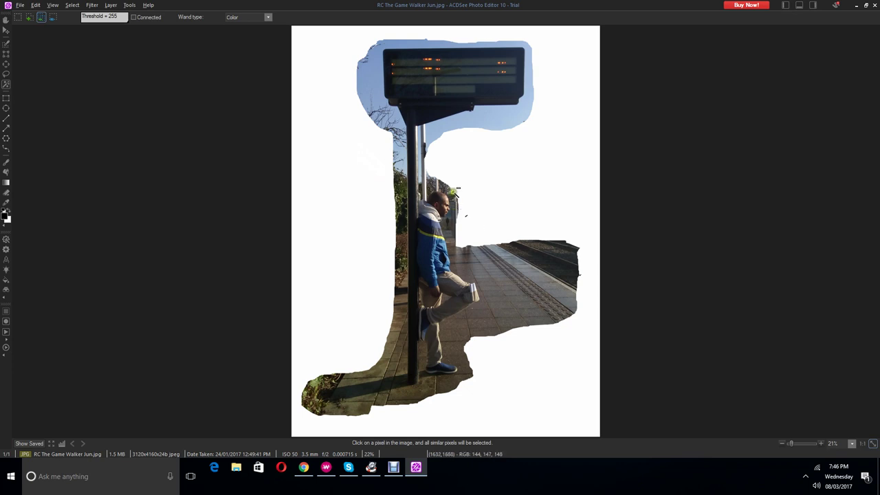
pyautogui.click(454, 187)
pyautogui.click(7, 67)
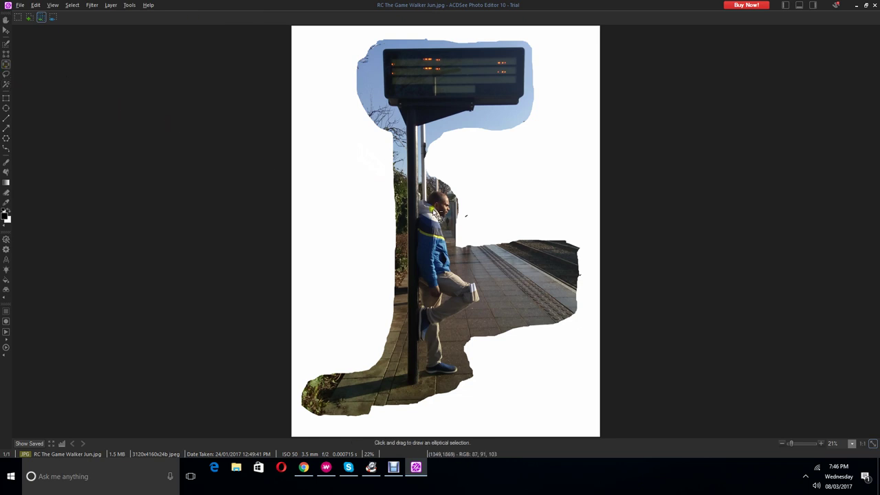
pyautogui.click(457, 206)
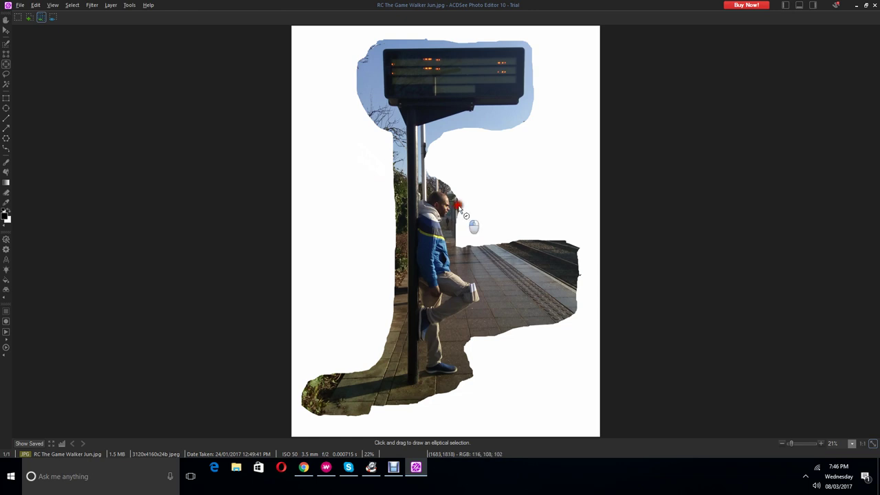
pyautogui.moveTo(457, 206); pyautogui.dragTo(451, 214)
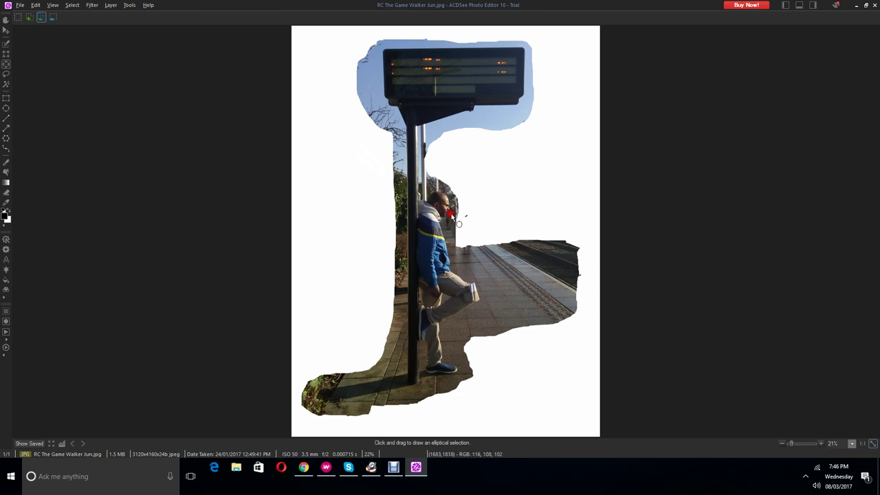
pyautogui.moveTo(451, 213); pyautogui.dragTo(451, 213)
pyautogui.click(36, 6)
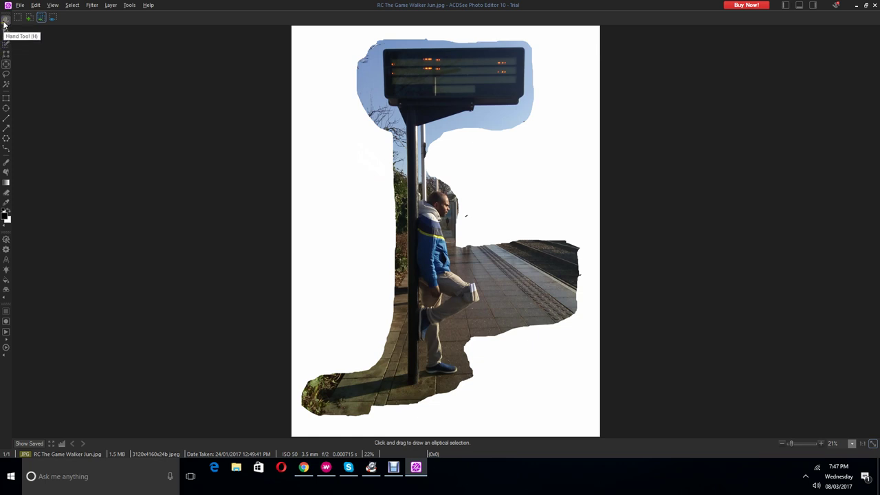
pyautogui.click(4, 23)
pyautogui.click(5, 21)
pyautogui.click(4, 22)
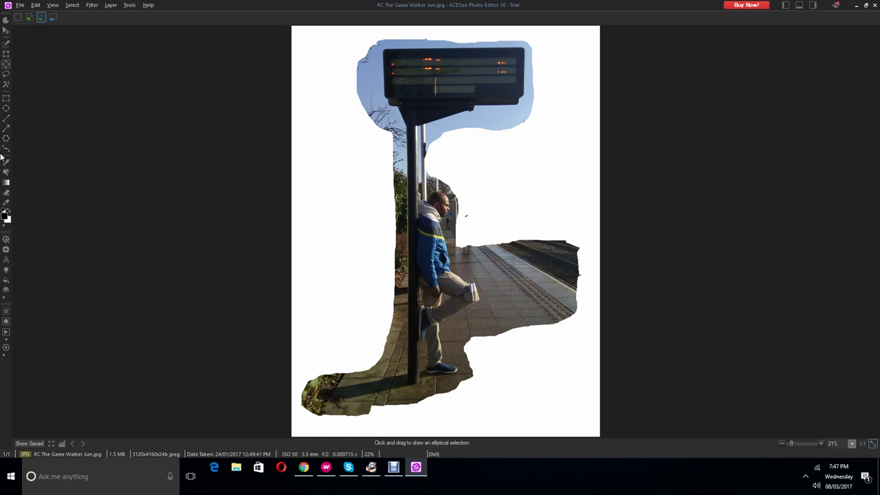
# Step: Erase parts of the background beside the man's face and jacket with the Eraser, declining to discard the edits and delete the image
pyautogui.click(6, 192)
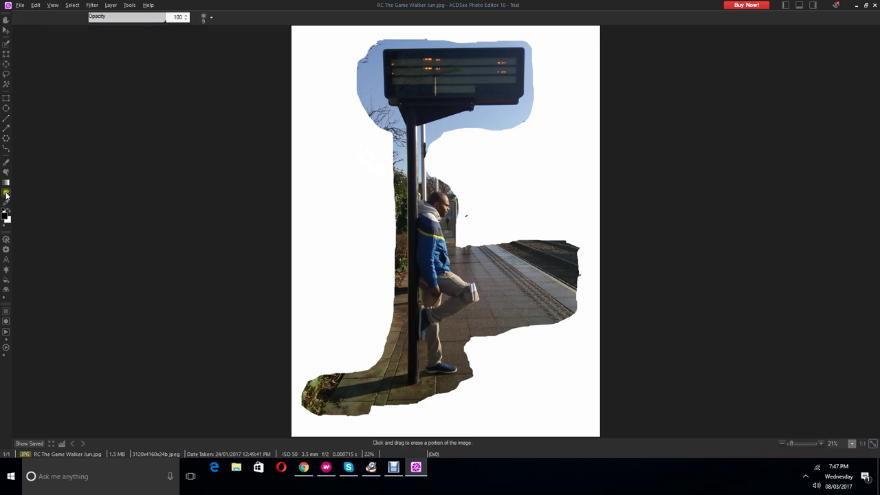
pyautogui.click(451, 195)
pyautogui.click(452, 214)
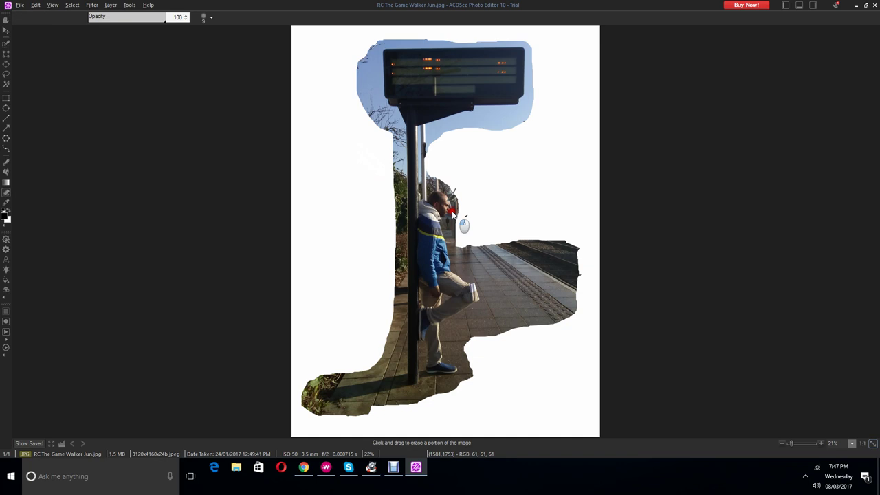
pyautogui.moveTo(452, 199)
pyautogui.mouseDown()
pyautogui.moveTo(455, 187)
pyautogui.moveTo(454, 202)
pyautogui.mouseUp()
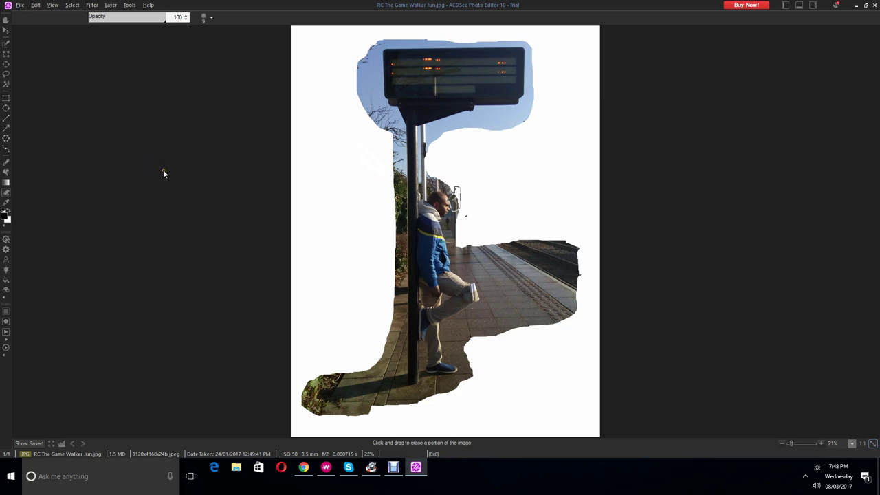
pyautogui.press('Delete')
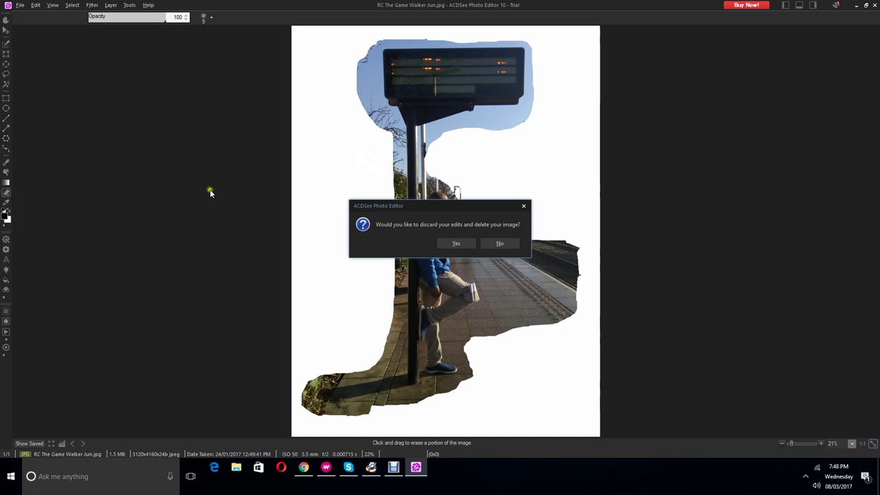
pyautogui.click(489, 246)
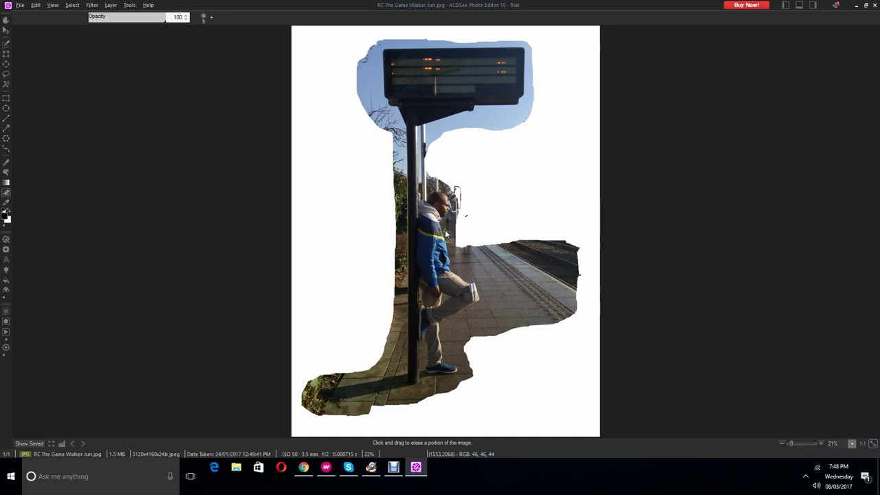
pyautogui.click(448, 231)
pyautogui.click(6, 347)
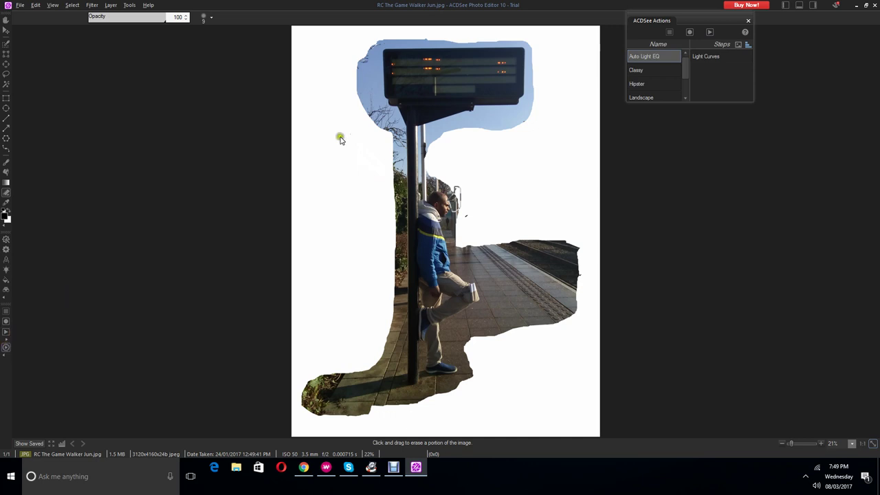
pyautogui.click(749, 22)
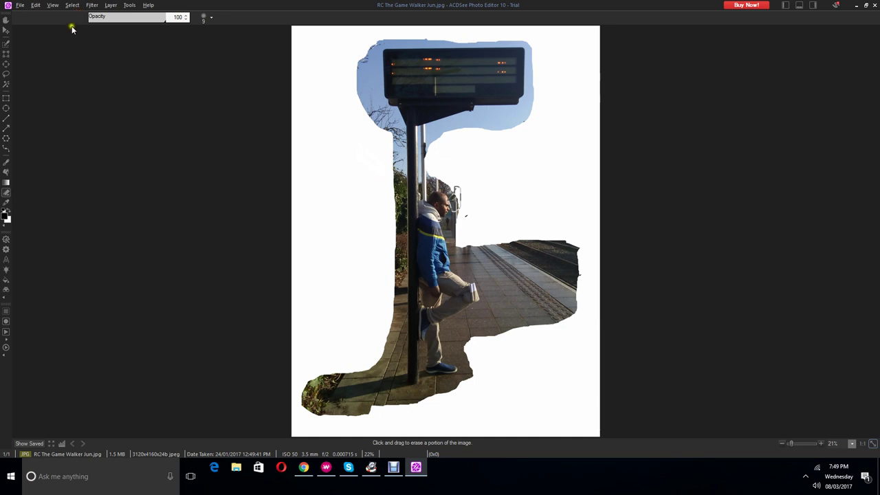
pyautogui.click(52, 5)
pyautogui.moveTo(62, 15)
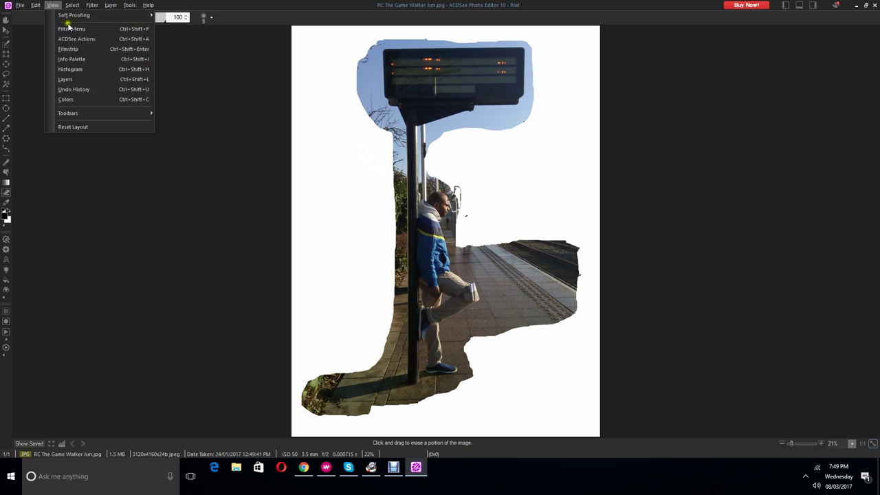
# Step: Undo the last eraser stroke beside the man
pyautogui.click(38, 12)
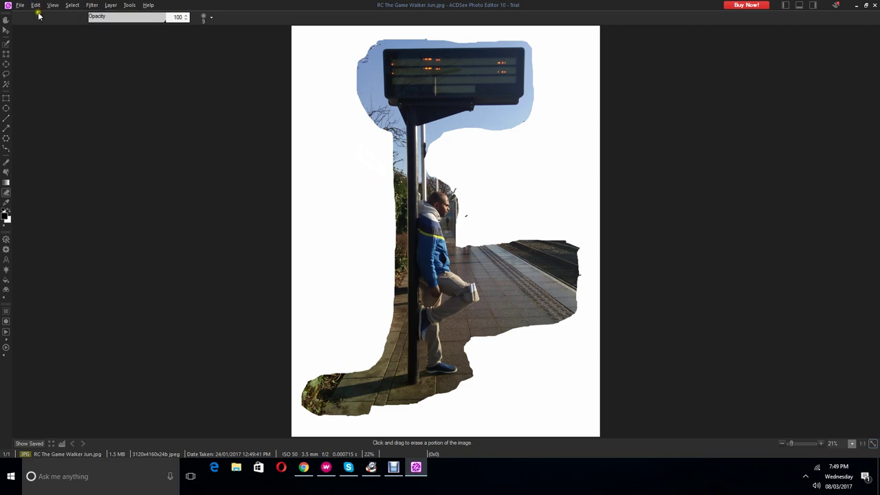
pyautogui.click(36, 8)
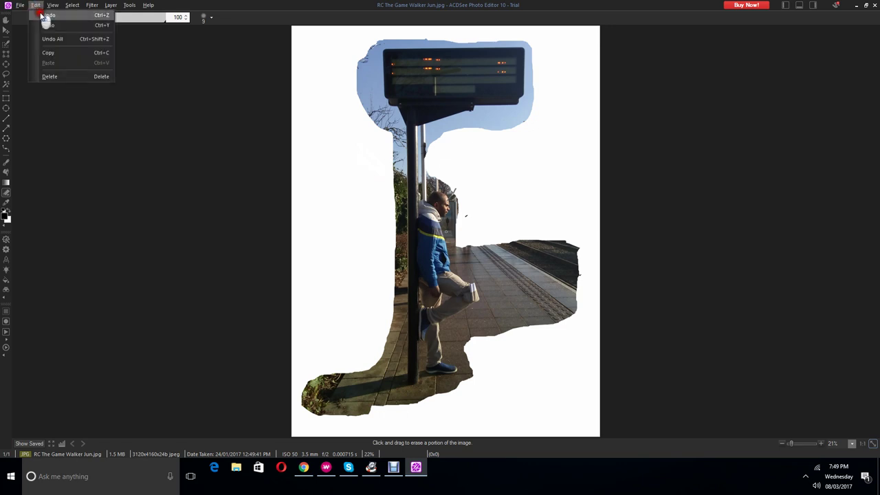
pyautogui.click(42, 15)
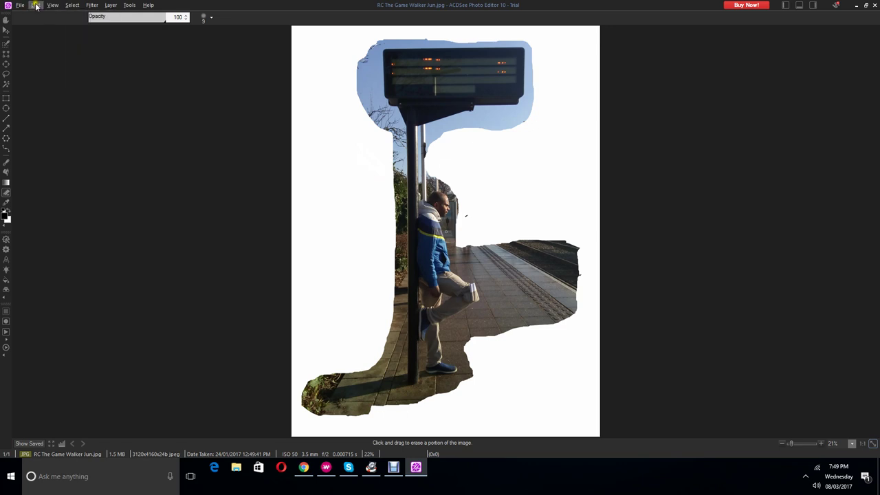
# Step: Try to outline the sign, the man and the platform with a single Lasso selection
pyautogui.click(6, 75)
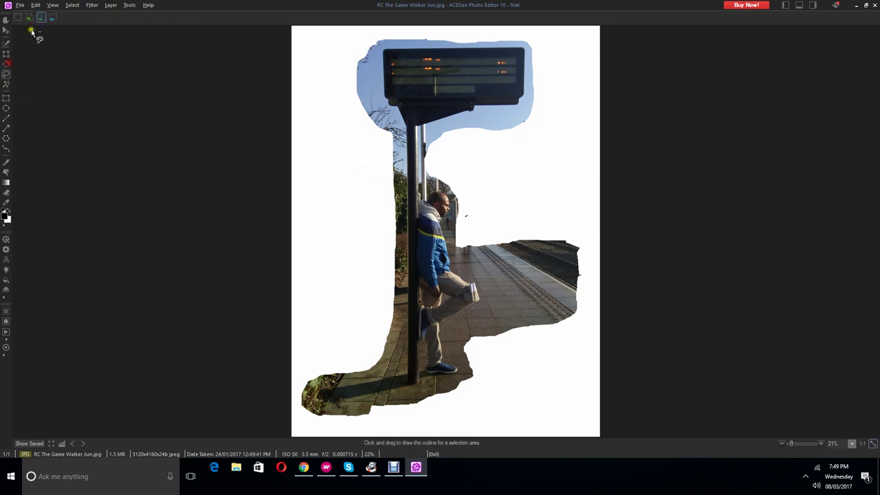
pyautogui.click(69, 6)
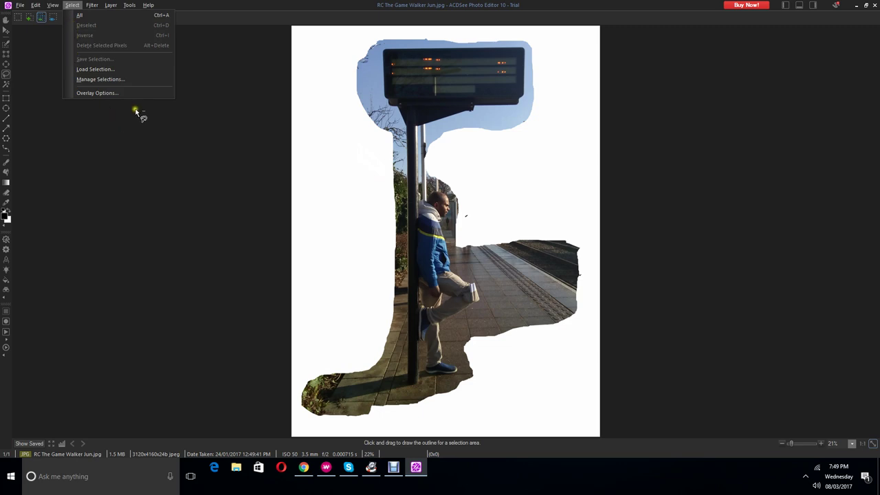
pyautogui.click(154, 129)
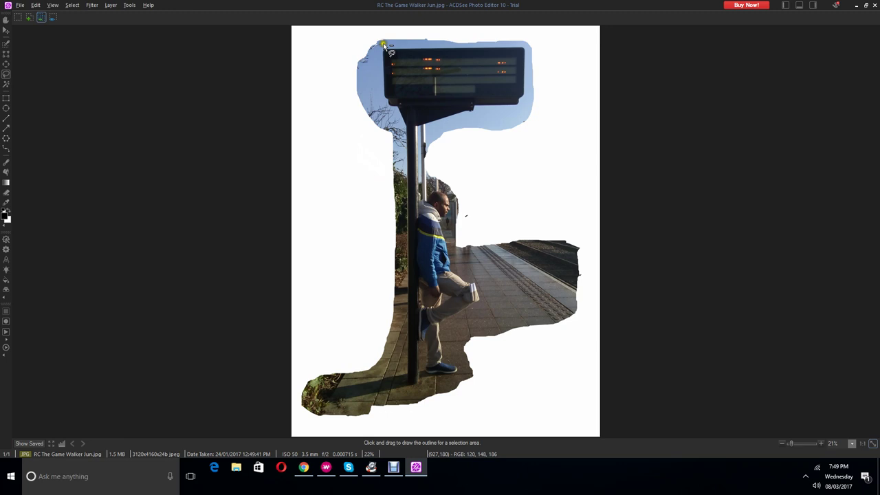
pyautogui.moveTo(383, 46); pyautogui.dragTo(467, 46)
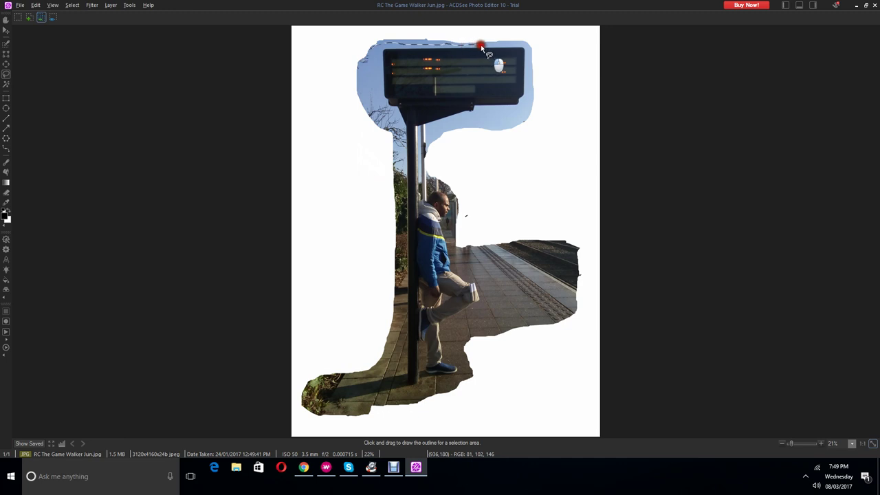
pyautogui.moveTo(481, 47)
pyautogui.mouseDown()
pyautogui.moveTo(534, 99)
pyautogui.moveTo(438, 169)
pyautogui.mouseUp()
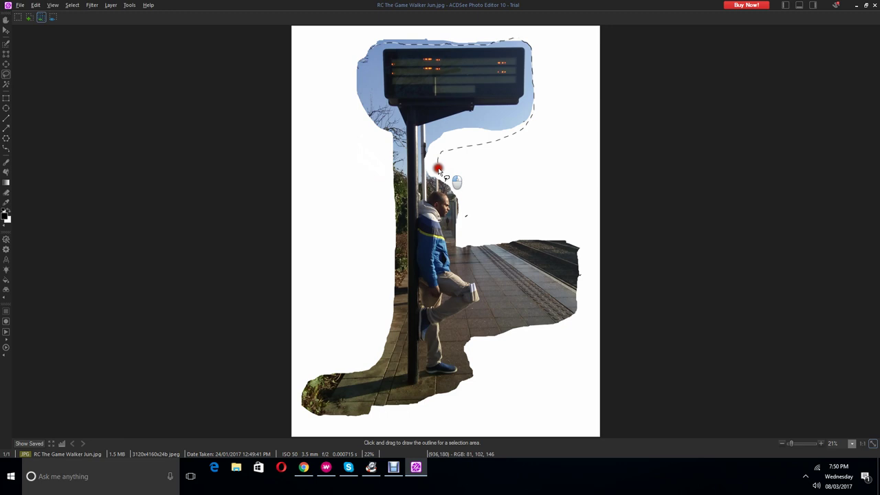
pyautogui.moveTo(438, 169)
pyautogui.mouseDown()
pyautogui.moveTo(521, 343)
pyautogui.moveTo(493, 356)
pyautogui.mouseUp()
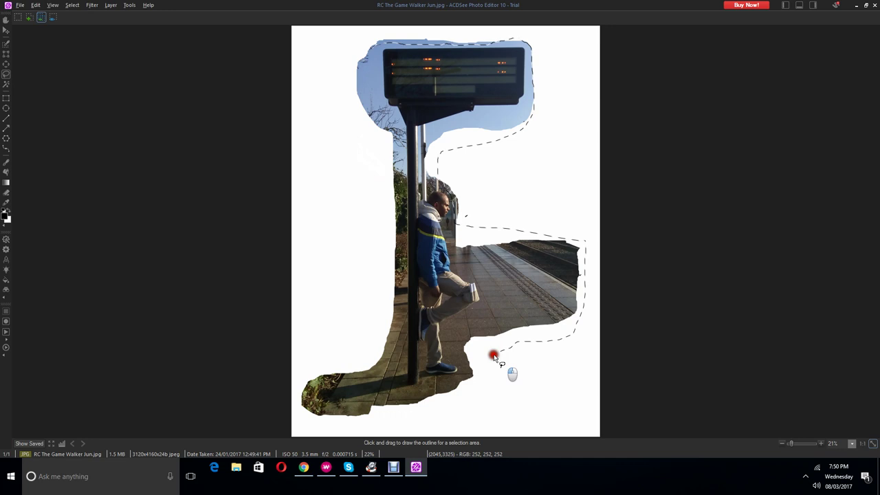
pyautogui.moveTo(493, 356); pyautogui.dragTo(492, 357)
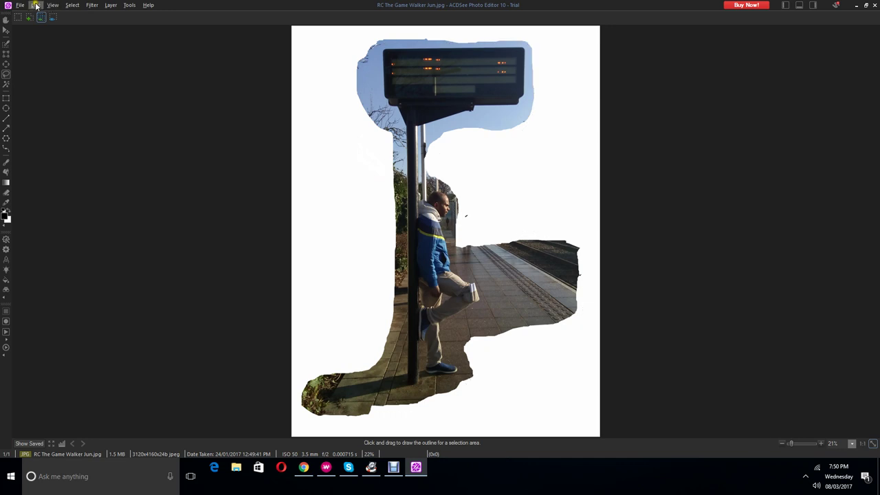
pyautogui.click(71, 6)
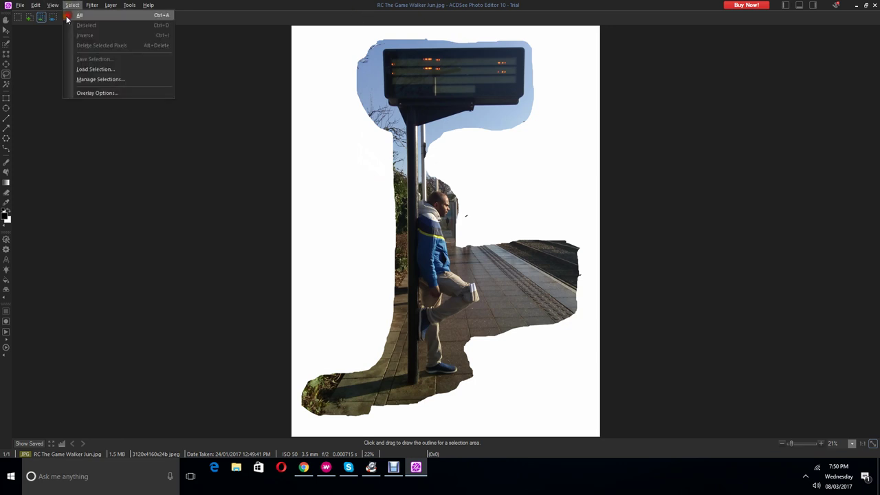
pyautogui.moveTo(49, 8)
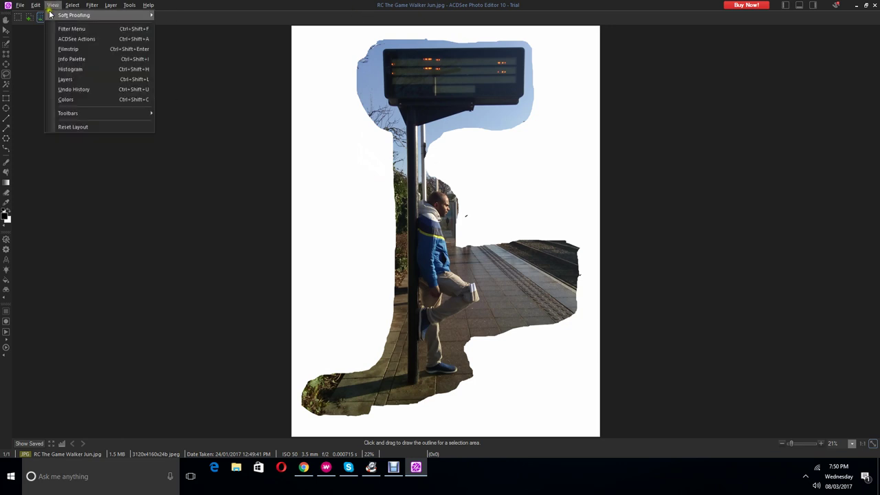
pyautogui.click(49, 8)
pyautogui.click(35, 5)
pyautogui.click(35, 5)
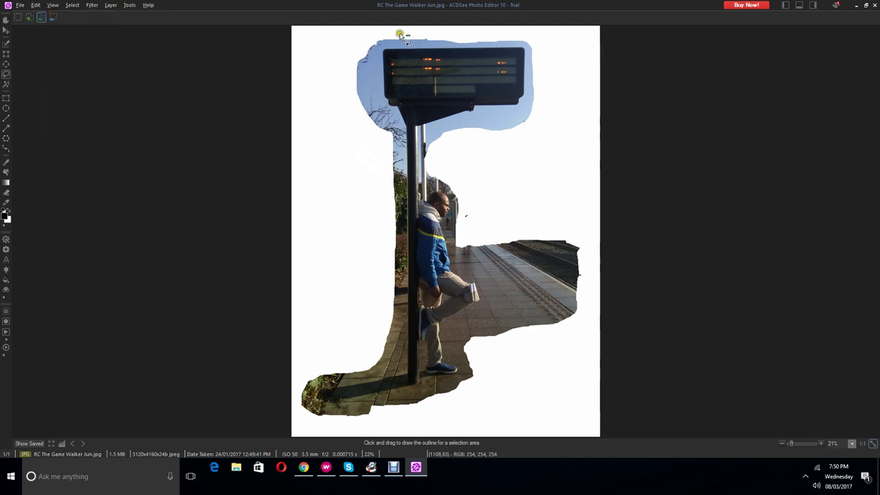
# Step: Draw a Lasso selection around the sign, man and platform, and add a small area beside the upper pole to it
pyautogui.moveTo(394, 33)
pyautogui.mouseDown()
pyautogui.moveTo(500, 34)
pyautogui.moveTo(534, 45)
pyautogui.moveTo(541, 121)
pyautogui.moveTo(515, 141)
pyautogui.moveTo(473, 151)
pyautogui.moveTo(459, 195)
pyautogui.moveTo(586, 263)
pyautogui.moveTo(590, 290)
pyautogui.moveTo(586, 313)
pyautogui.moveTo(570, 326)
pyautogui.moveTo(500, 347)
pyautogui.moveTo(463, 402)
pyautogui.moveTo(330, 421)
pyautogui.moveTo(362, 343)
pyautogui.mouseUp()
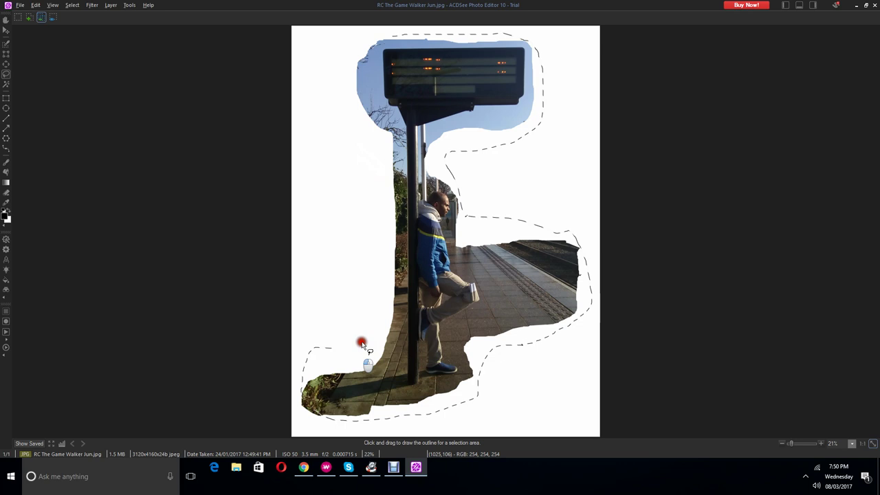
pyautogui.moveTo(362, 343); pyautogui.dragTo(398, 39)
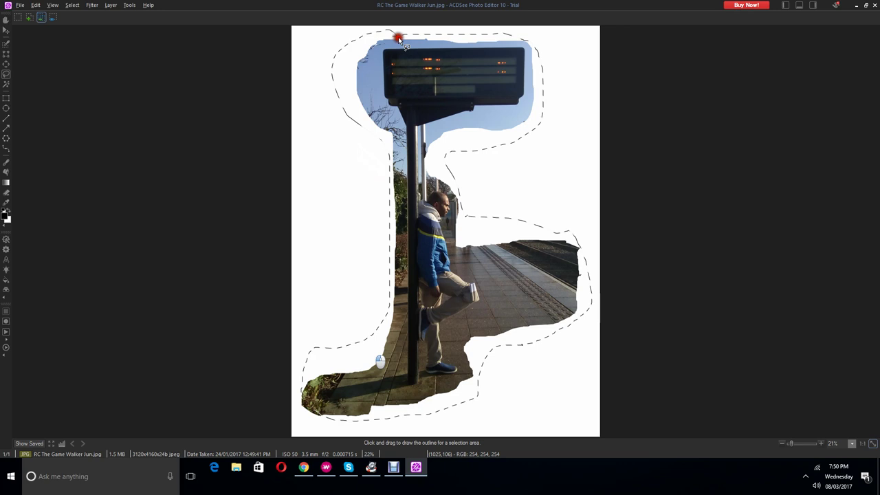
pyautogui.click(30, 19)
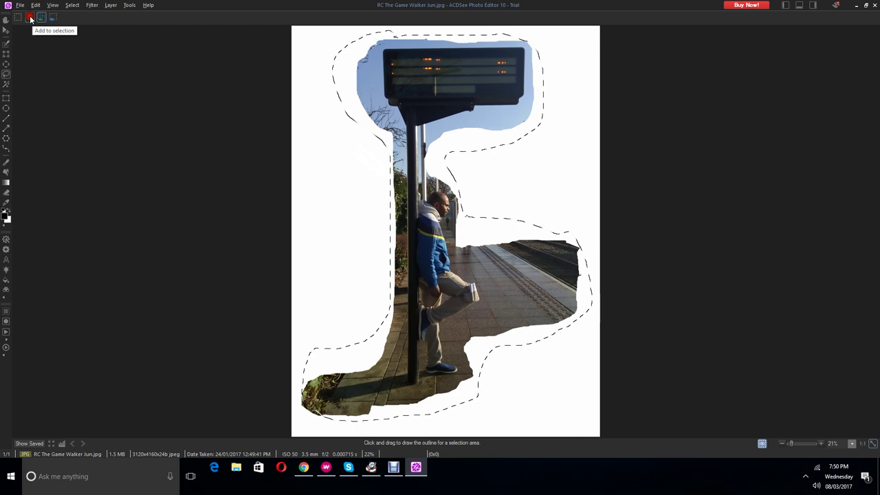
pyautogui.click(394, 147)
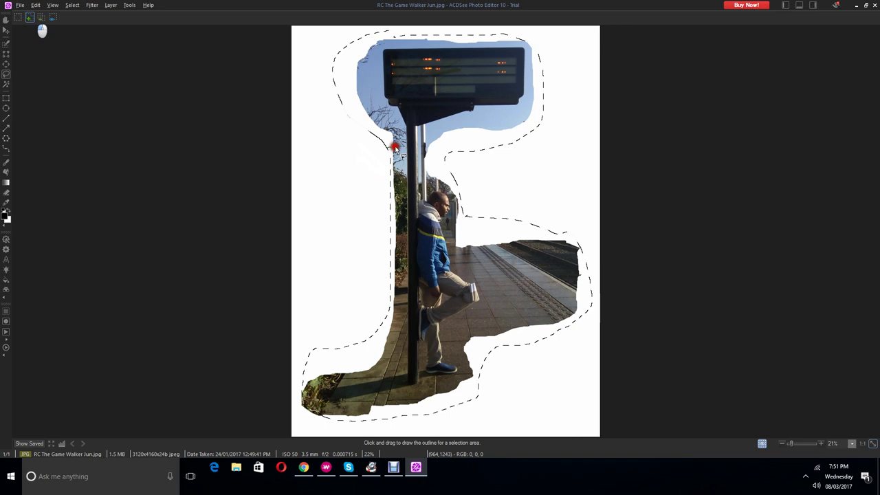
pyautogui.moveTo(394, 147)
pyautogui.mouseDown()
pyautogui.moveTo(379, 175)
pyautogui.moveTo(388, 145)
pyautogui.moveTo(395, 146)
pyautogui.moveTo(382, 187)
pyautogui.moveTo(378, 146)
pyautogui.moveTo(397, 155)
pyautogui.moveTo(379, 180)
pyautogui.mouseUp()
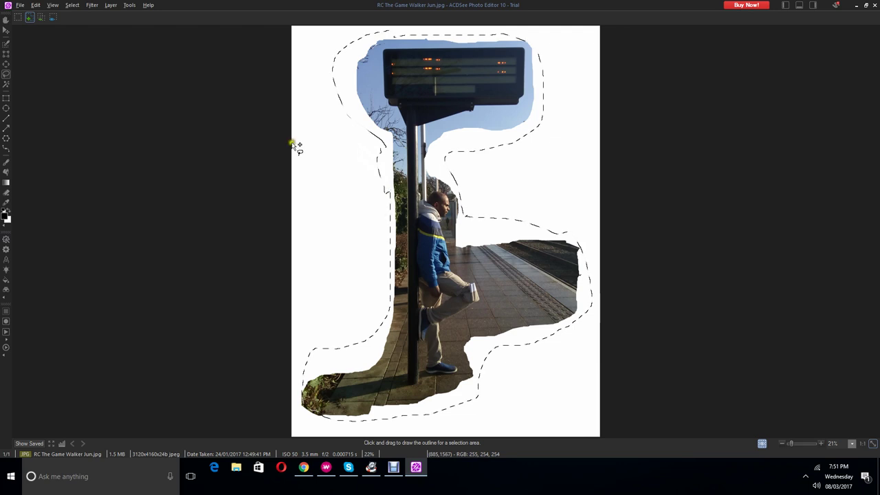
# Step: Subtract the sky and bushes along the left edge of the pole from the Lasso selection, down to the man's waist level
pyautogui.click(41, 17)
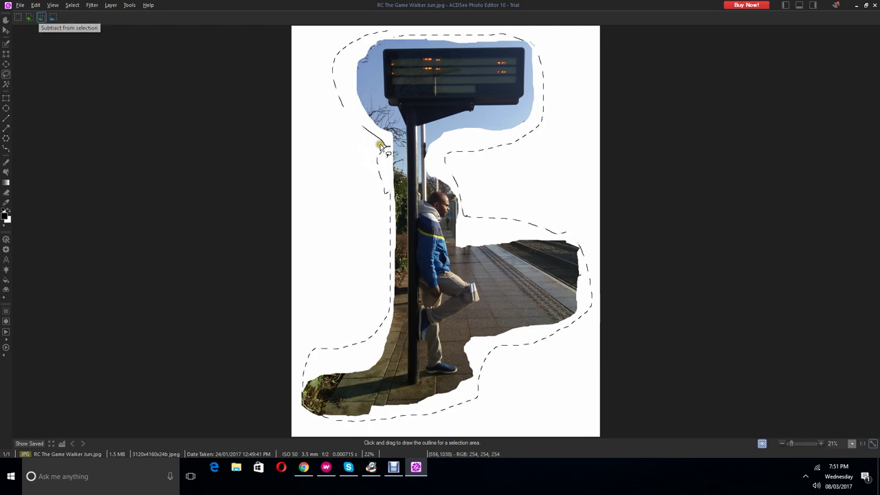
pyautogui.moveTo(372, 143)
pyautogui.mouseDown()
pyautogui.moveTo(393, 158)
pyautogui.moveTo(394, 194)
pyautogui.moveTo(383, 208)
pyautogui.moveTo(387, 190)
pyautogui.mouseUp()
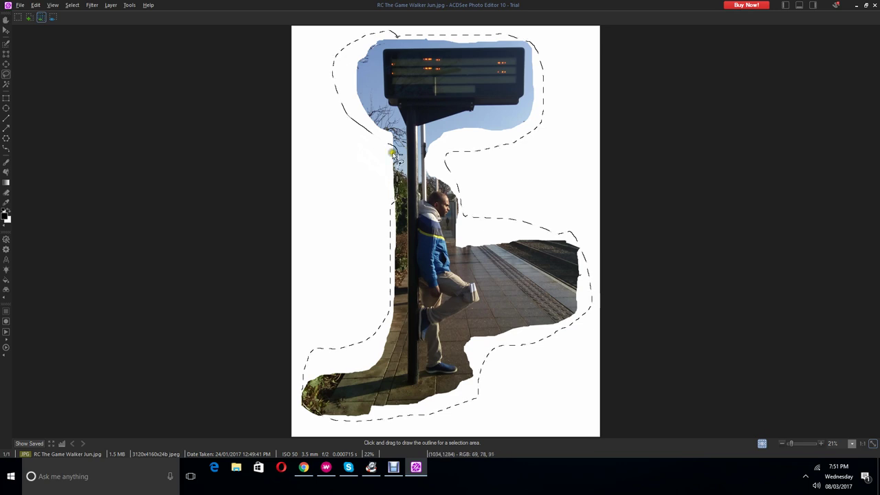
pyautogui.moveTo(393, 153); pyautogui.dragTo(404, 205)
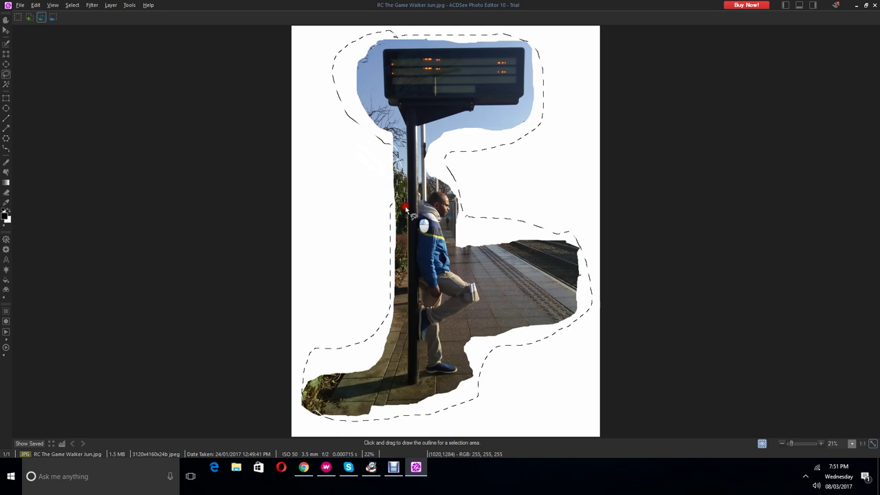
pyautogui.moveTo(405, 205)
pyautogui.mouseDown()
pyautogui.moveTo(404, 220)
pyautogui.moveTo(389, 228)
pyautogui.moveTo(371, 230)
pyautogui.moveTo(360, 212)
pyautogui.mouseUp()
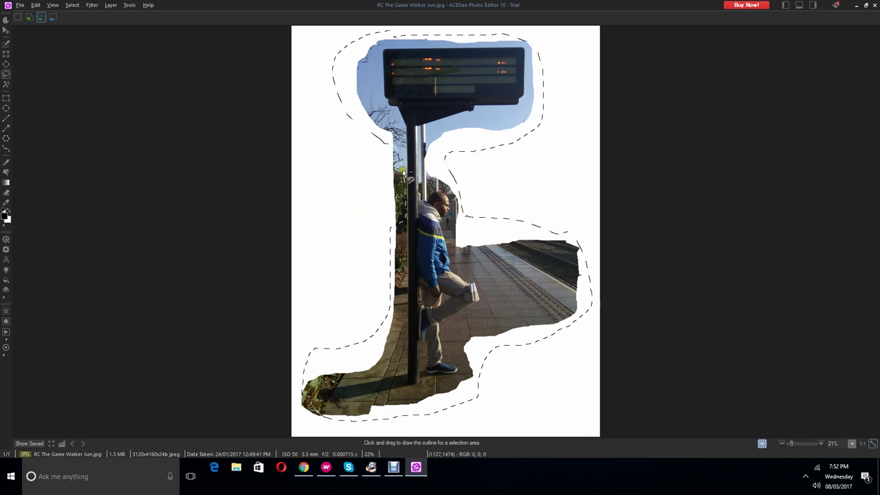
pyautogui.moveTo(404, 173); pyautogui.dragTo(406, 177)
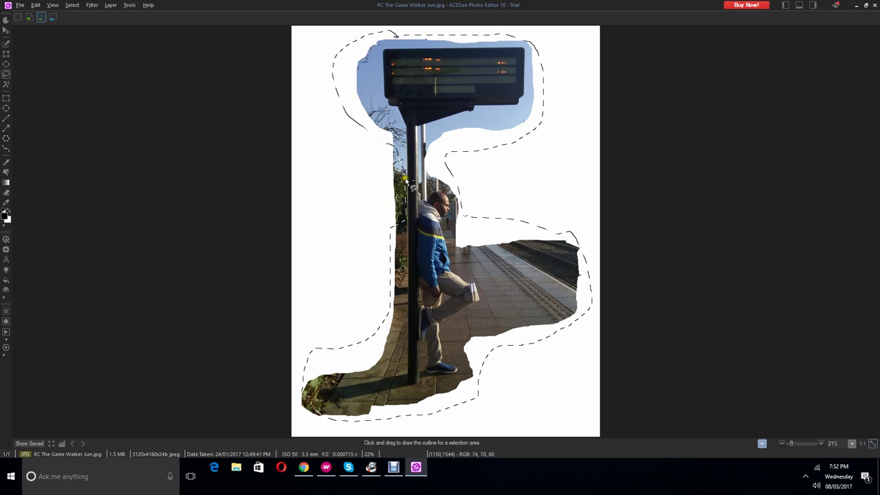
pyautogui.click(406, 181)
pyautogui.moveTo(407, 182); pyautogui.dragTo(406, 234)
pyautogui.moveTo(406, 232); pyautogui.dragTo(358, 224)
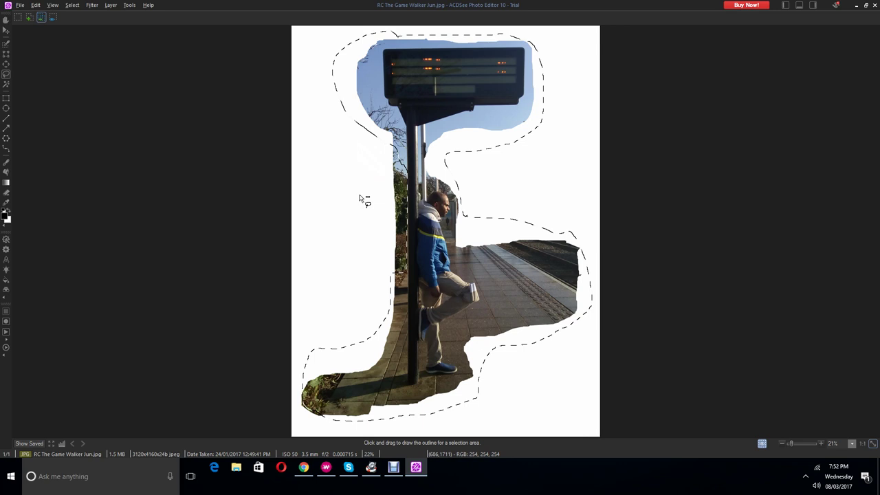
# Step: Subtract the remaining background strip along the lower left edge of the pole from the selection, down to the man's shins
pyautogui.click(361, 195)
pyautogui.moveTo(361, 195); pyautogui.dragTo(404, 238)
pyautogui.rightClick(404, 240)
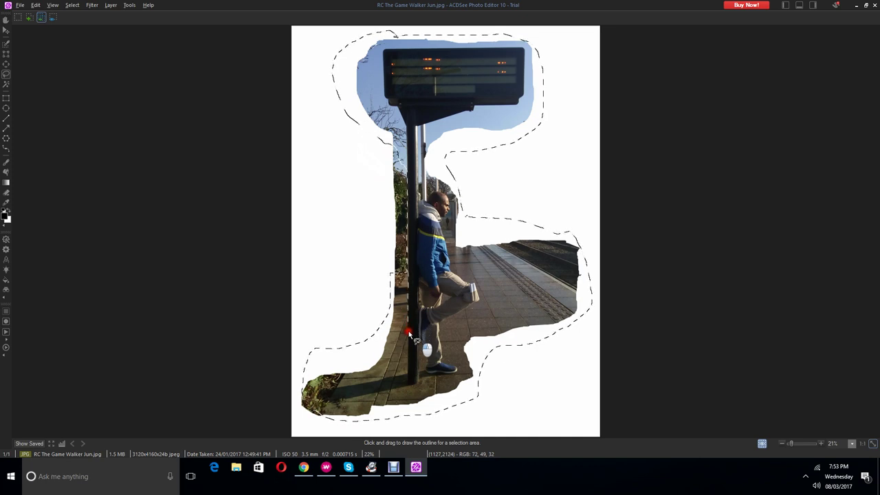
pyautogui.moveTo(408, 330)
pyautogui.mouseDown()
pyautogui.moveTo(391, 338)
pyautogui.moveTo(359, 324)
pyautogui.moveTo(364, 314)
pyautogui.mouseUp()
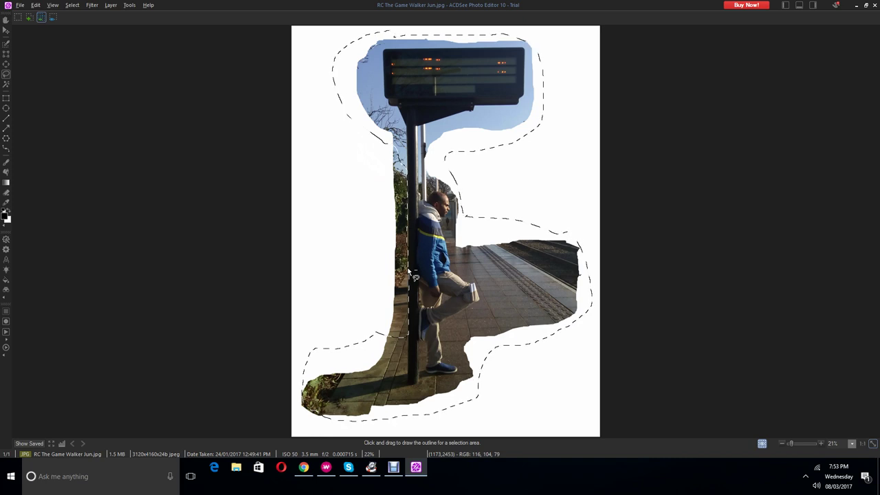
pyautogui.click(344, 228)
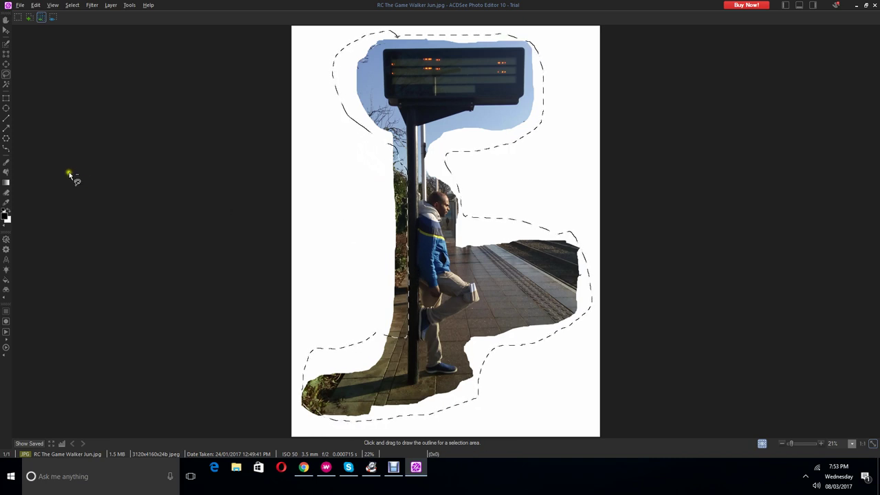
# Step: Preview the selection as a mask, try subtracting a small piece of the pole beside the man's arm, and undo that subtraction
pyautogui.click(52, 19)
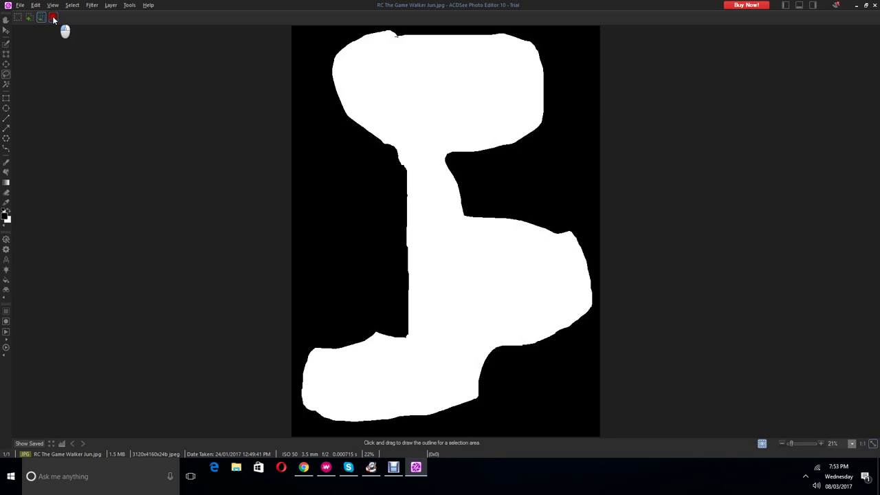
pyautogui.moveTo(53, 19); pyautogui.dragTo(54, 19)
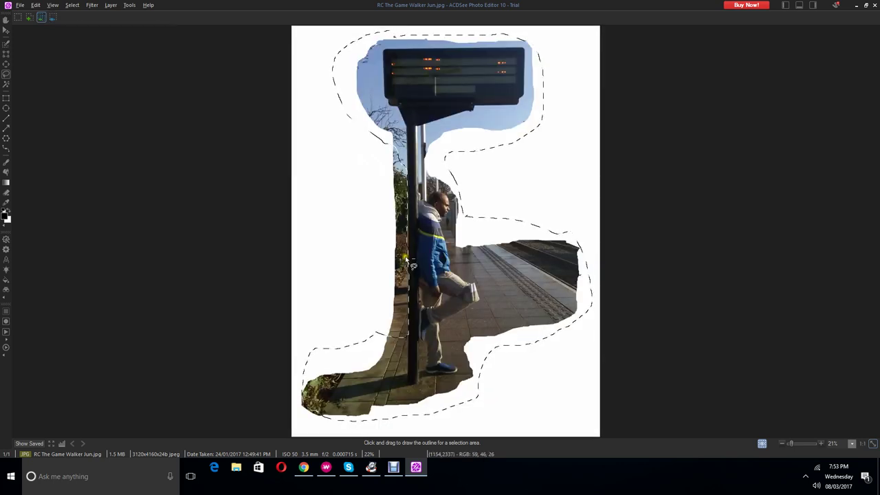
pyautogui.moveTo(413, 263)
pyautogui.mouseDown()
pyautogui.moveTo(430, 281)
pyautogui.moveTo(424, 293)
pyautogui.moveTo(405, 276)
pyautogui.mouseUp()
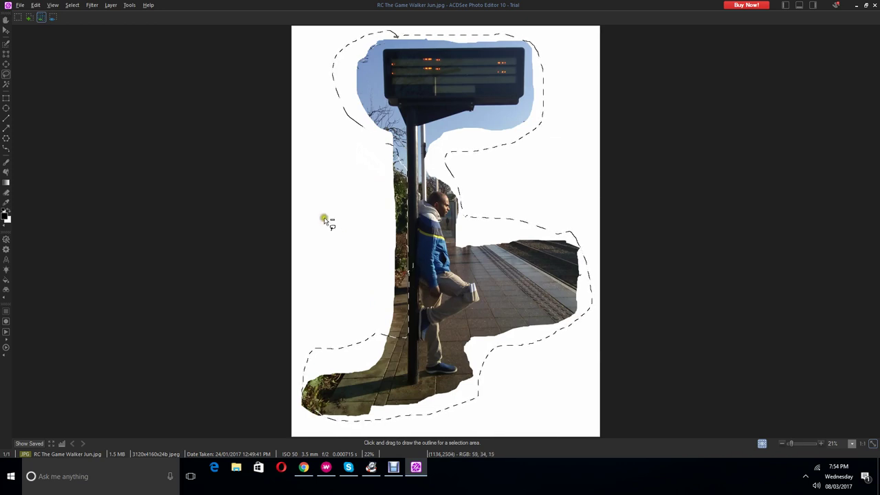
pyautogui.click(53, 18)
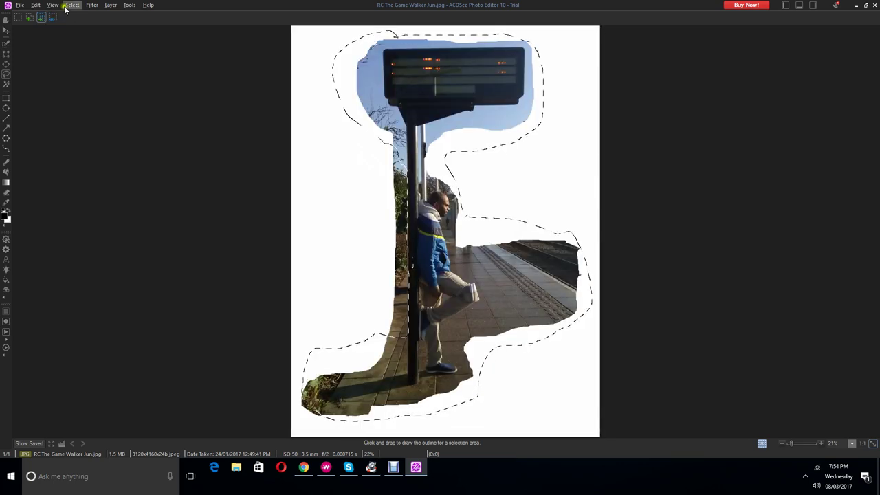
pyautogui.click(70, 7)
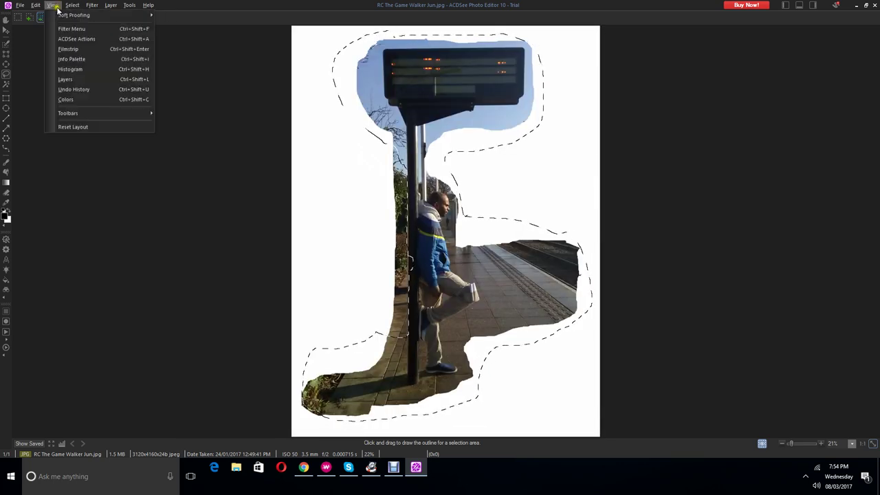
pyautogui.moveTo(36, 8)
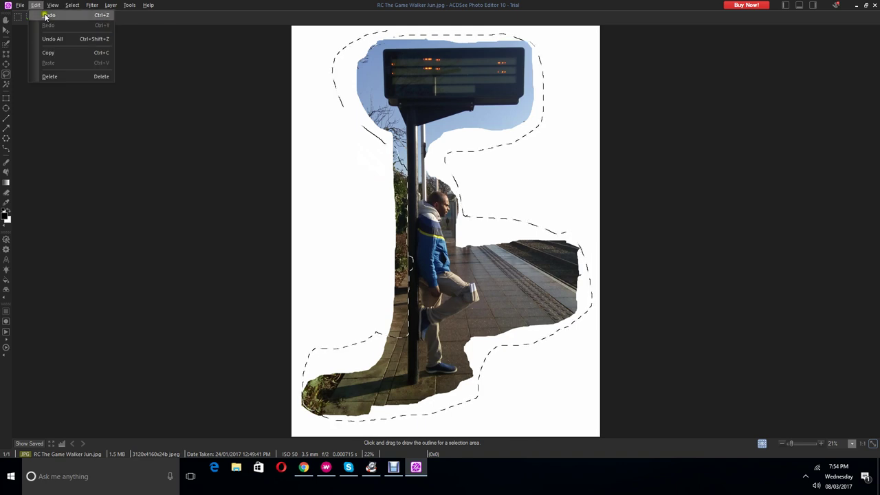
pyautogui.click(45, 15)
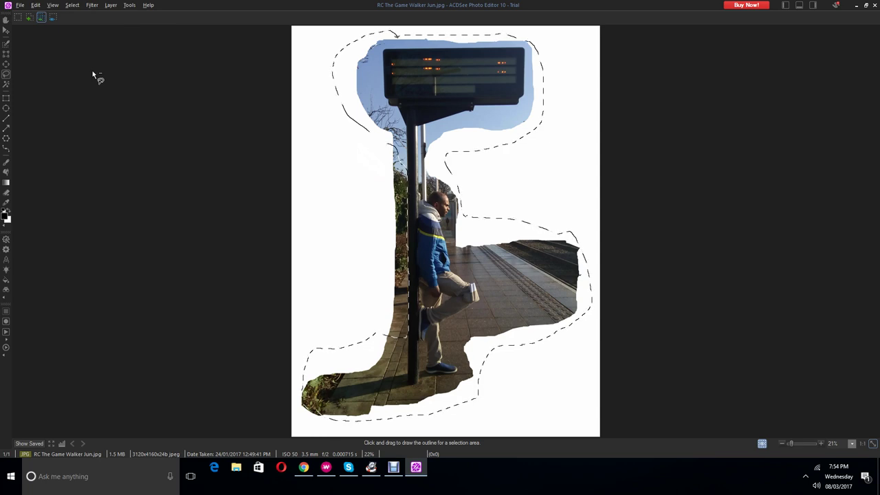
# Step: Subtract the thin background strip along the pole's left edge beside the man's jacket from the Lasso selection
pyautogui.click(92, 71)
pyautogui.click(820, 444)
pyautogui.click(822, 444)
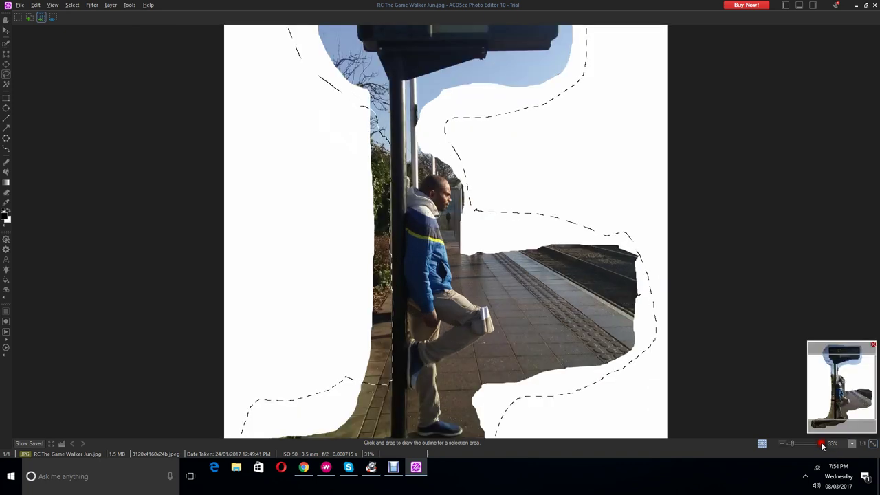
pyautogui.click(822, 444)
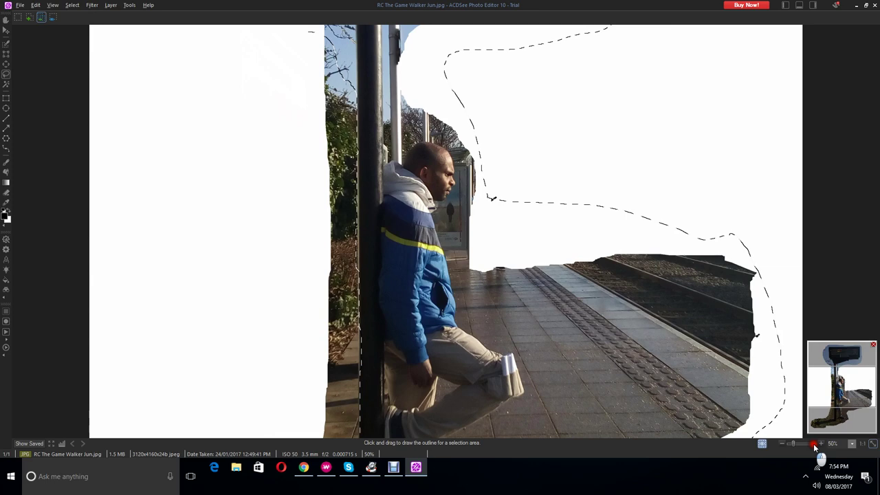
pyautogui.moveTo(813, 443); pyautogui.dragTo(798, 444)
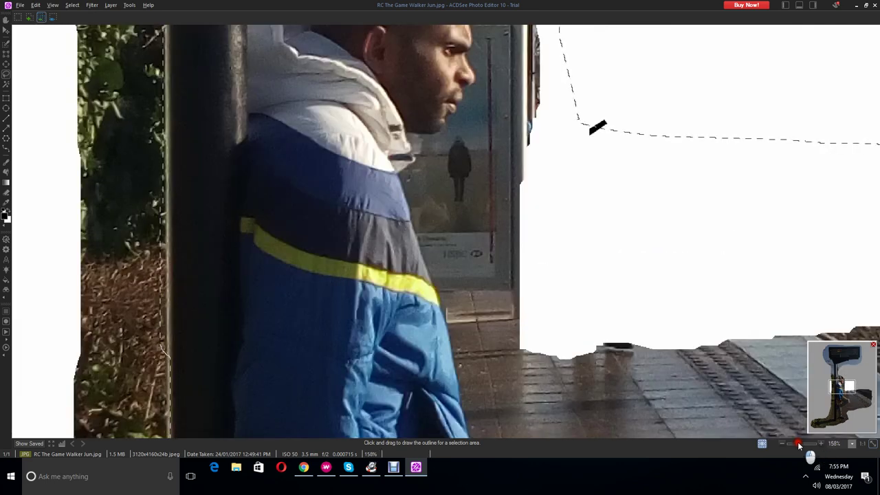
pyautogui.moveTo(798, 444); pyautogui.dragTo(796, 446)
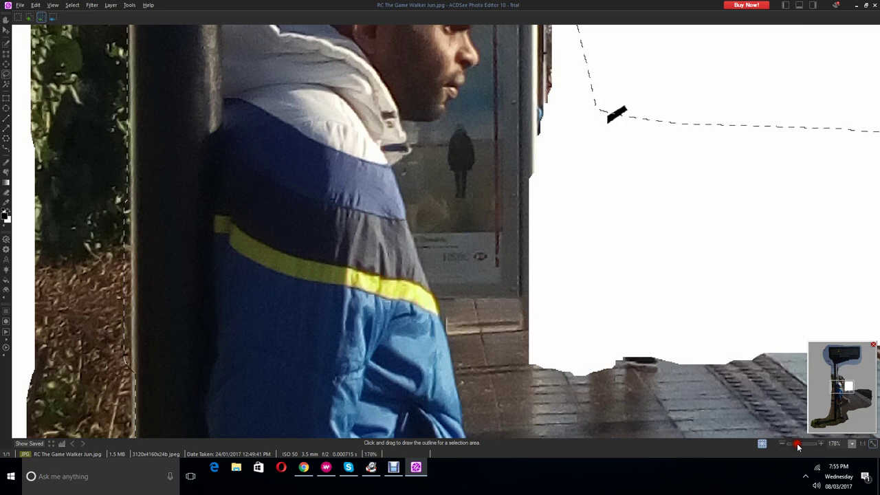
pyautogui.click(122, 206)
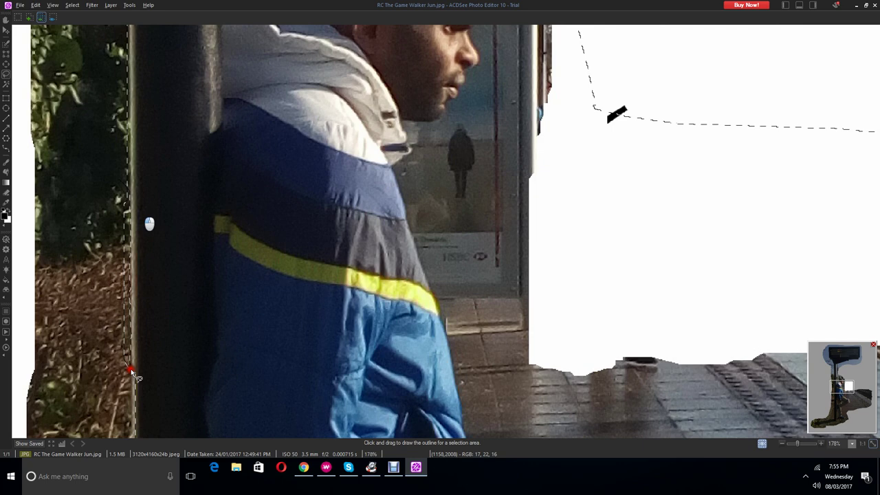
pyautogui.moveTo(132, 372); pyautogui.dragTo(102, 383)
pyautogui.moveTo(103, 382); pyautogui.dragTo(193, 313)
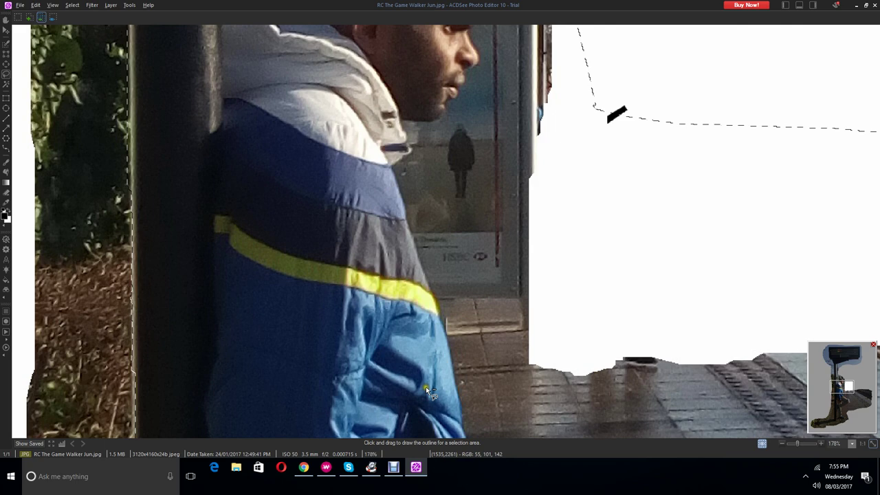
# Step: Subtract the sky and upper branches to the left of the sign bracket from the Lasso selection
pyautogui.moveTo(843, 384); pyautogui.dragTo(835, 369)
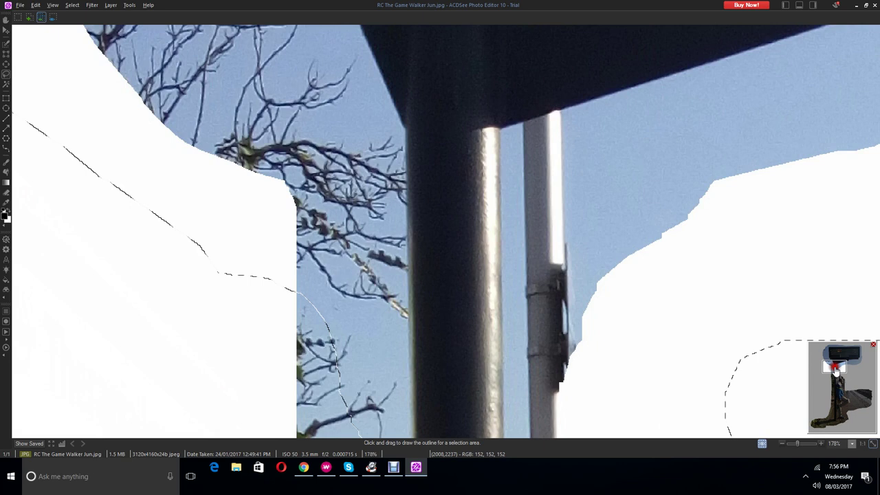
pyautogui.moveTo(83, 184); pyautogui.dragTo(260, 79)
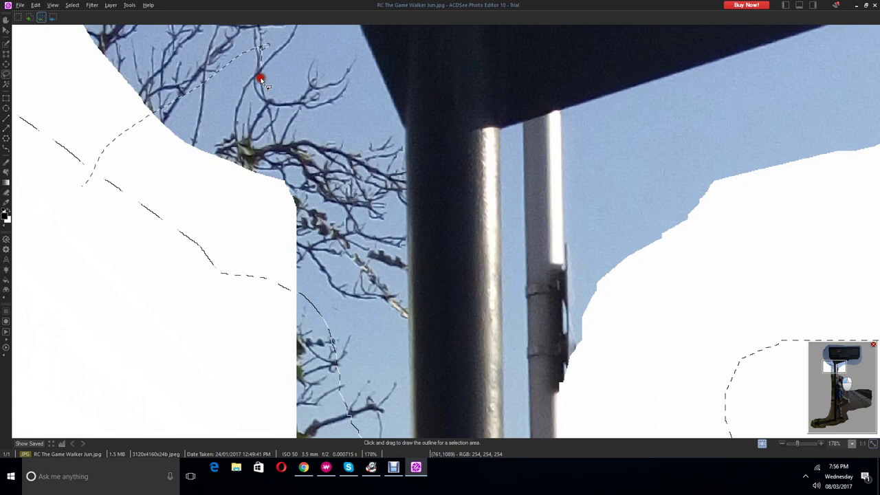
pyautogui.moveTo(260, 78)
pyautogui.mouseDown()
pyautogui.moveTo(354, 21)
pyautogui.moveTo(397, 128)
pyautogui.moveTo(242, 309)
pyautogui.mouseUp()
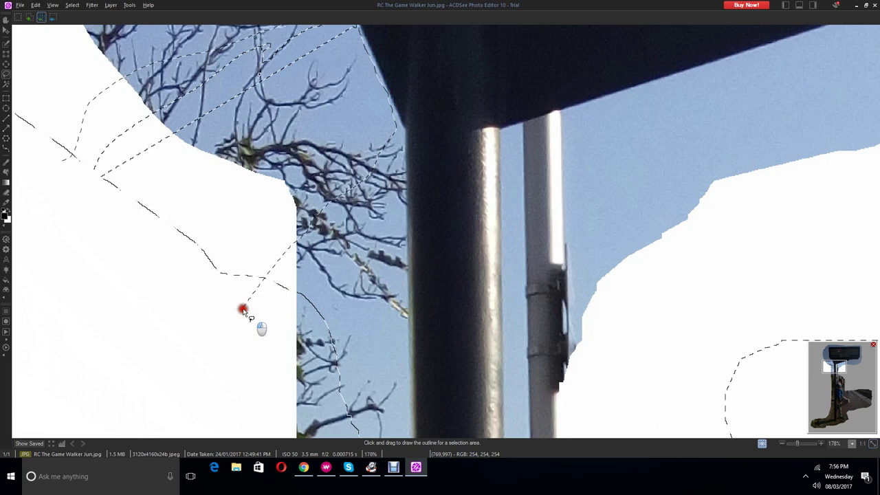
pyautogui.moveTo(242, 309); pyautogui.dragTo(242, 309)
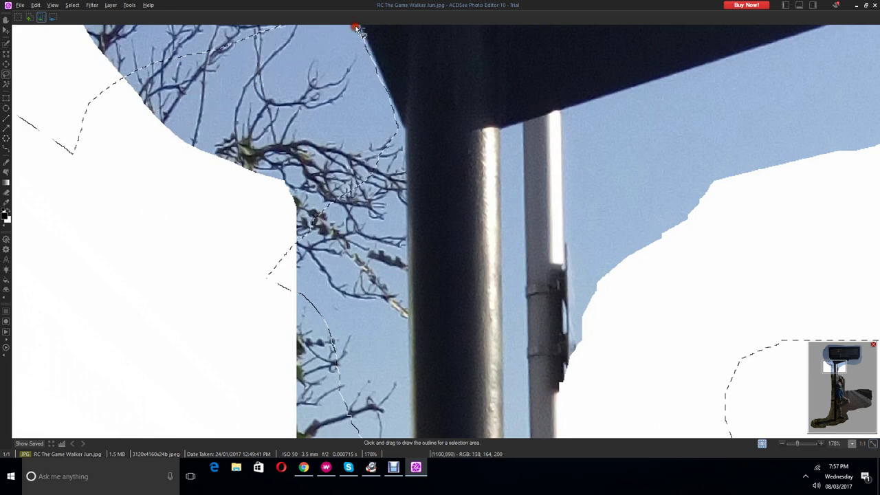
# Step: Trim the remaining sky slivers along the sloping left edge of the sign bracket, down to the top of the pole, from the selection
pyautogui.moveTo(357, 29); pyautogui.dragTo(367, 55)
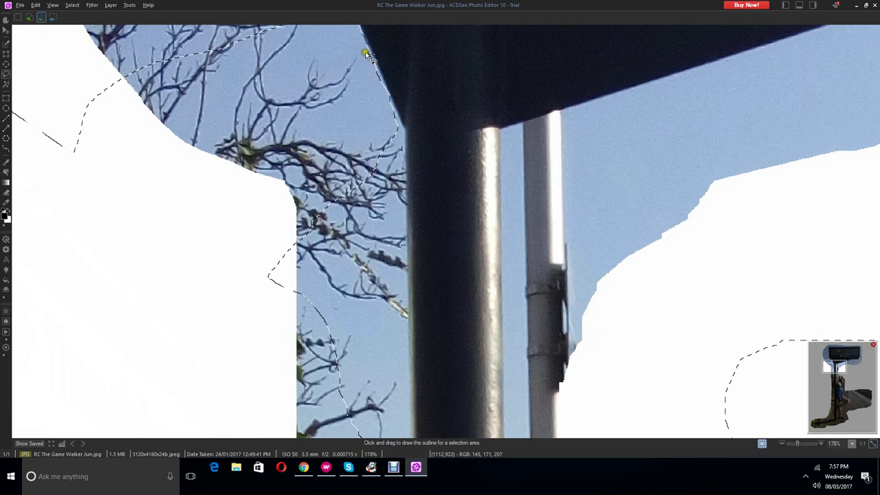
pyautogui.moveTo(366, 54); pyautogui.dragTo(379, 74)
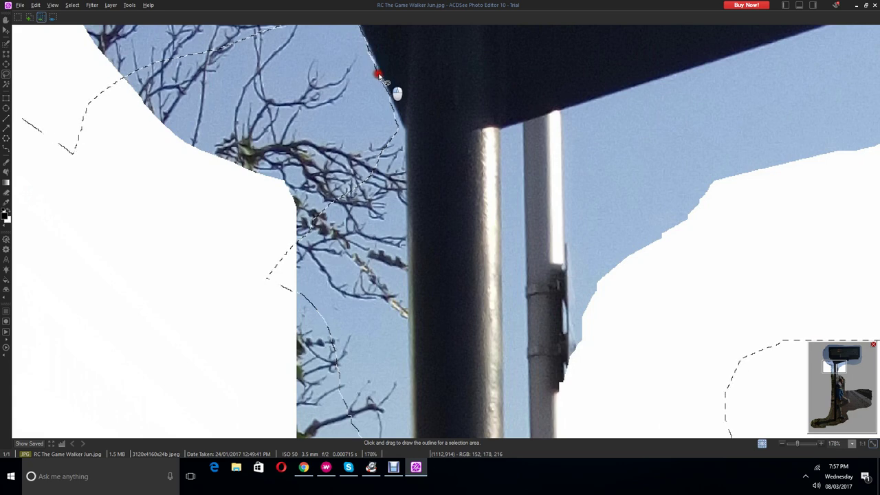
pyautogui.moveTo(379, 74)
pyautogui.mouseDown()
pyautogui.moveTo(373, 84)
pyautogui.moveTo(373, 65)
pyautogui.moveTo(390, 96)
pyautogui.mouseUp()
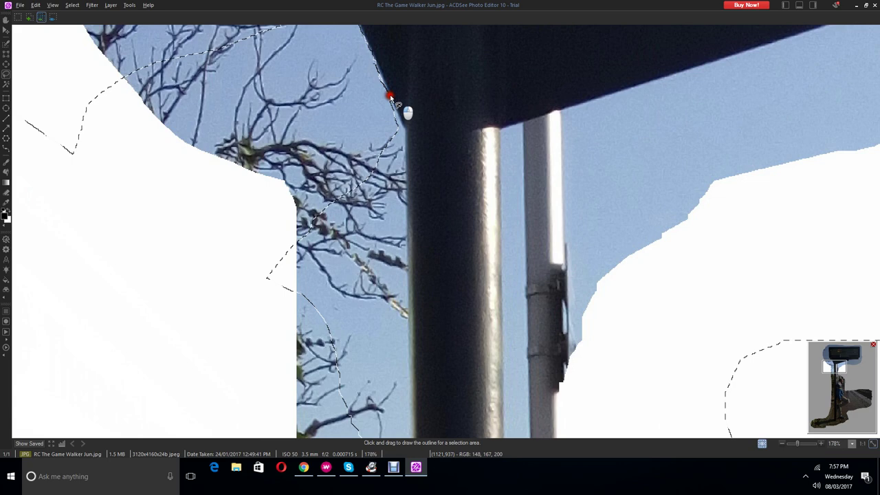
pyautogui.moveTo(390, 97)
pyautogui.mouseDown()
pyautogui.moveTo(405, 163)
pyautogui.moveTo(397, 152)
pyautogui.mouseUp()
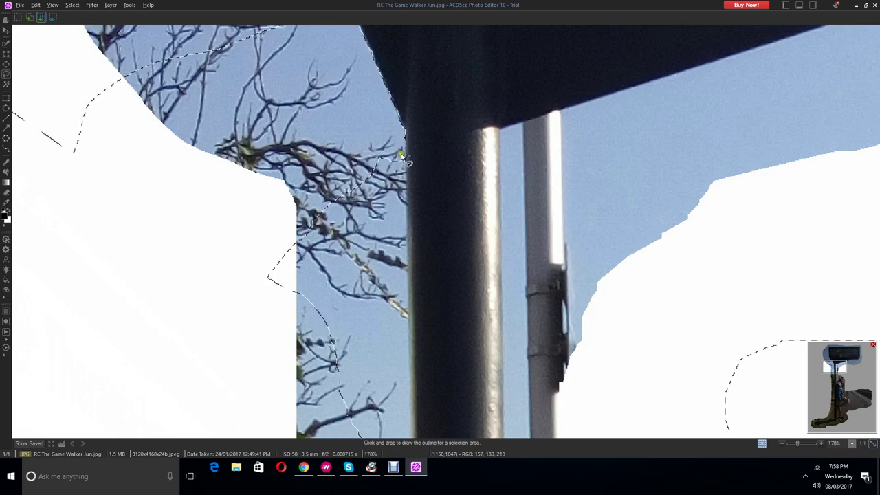
# Step: Subtract the branches and sky along the left edge of the upper pole, just below the sign bracket, from the selection
pyautogui.moveTo(402, 157)
pyautogui.mouseDown()
pyautogui.moveTo(335, 155)
pyautogui.moveTo(380, 146)
pyautogui.moveTo(389, 162)
pyautogui.moveTo(407, 160)
pyautogui.moveTo(405, 200)
pyautogui.moveTo(292, 146)
pyautogui.moveTo(403, 198)
pyautogui.moveTo(405, 254)
pyautogui.moveTo(235, 203)
pyautogui.mouseUp()
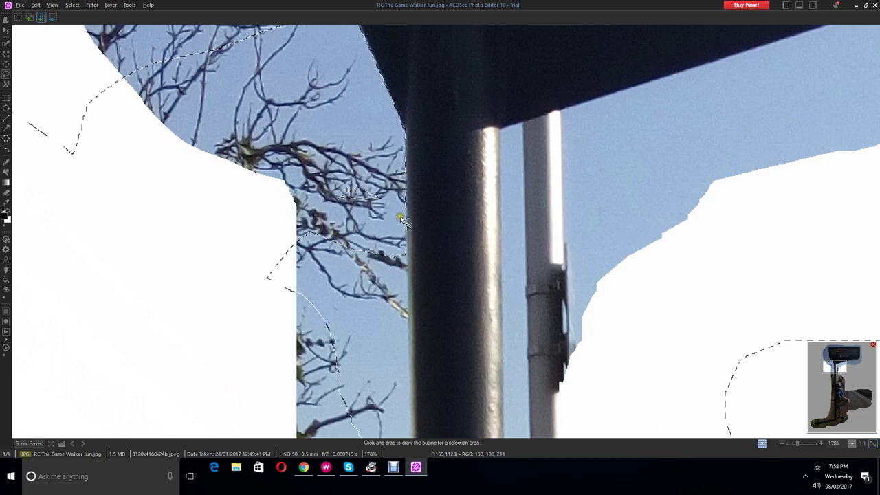
pyautogui.moveTo(402, 215)
pyautogui.mouseDown()
pyautogui.moveTo(406, 259)
pyautogui.moveTo(245, 211)
pyautogui.moveTo(389, 209)
pyautogui.mouseUp()
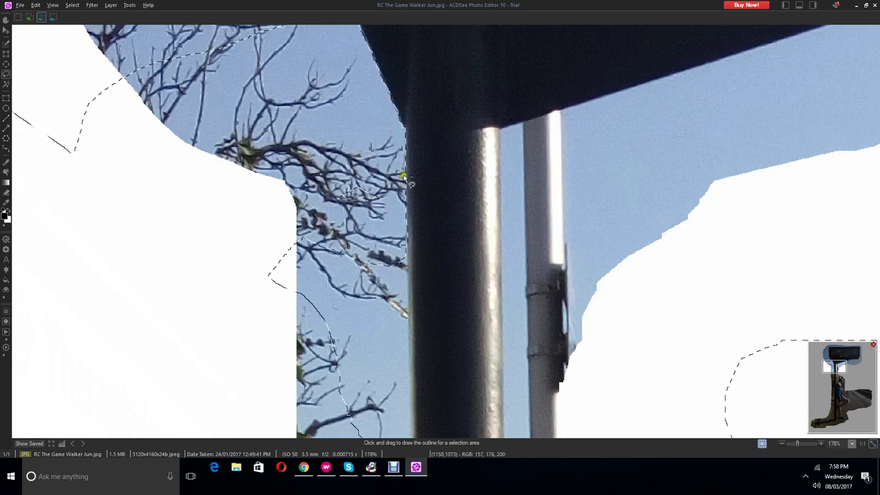
pyautogui.moveTo(401, 177); pyautogui.dragTo(407, 238)
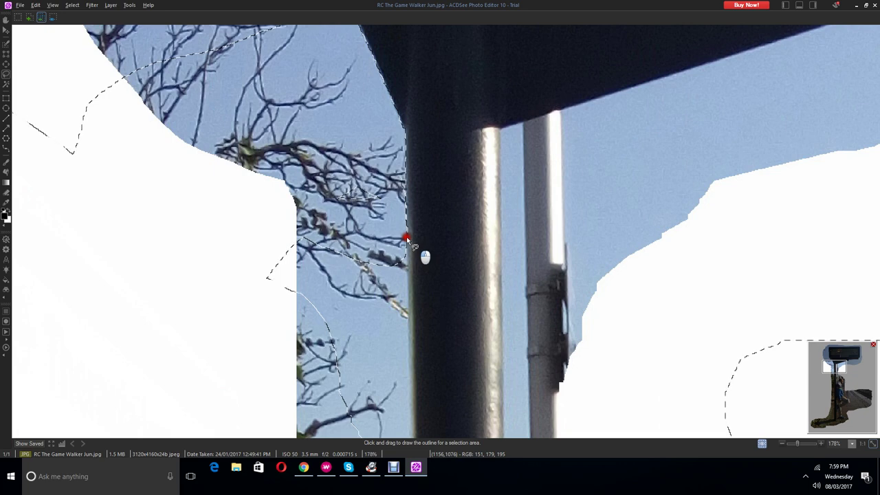
pyautogui.moveTo(406, 240)
pyautogui.mouseDown()
pyautogui.moveTo(369, 239)
pyautogui.moveTo(307, 200)
pyautogui.moveTo(259, 209)
pyautogui.moveTo(281, 181)
pyautogui.moveTo(374, 166)
pyautogui.moveTo(402, 184)
pyautogui.mouseUp()
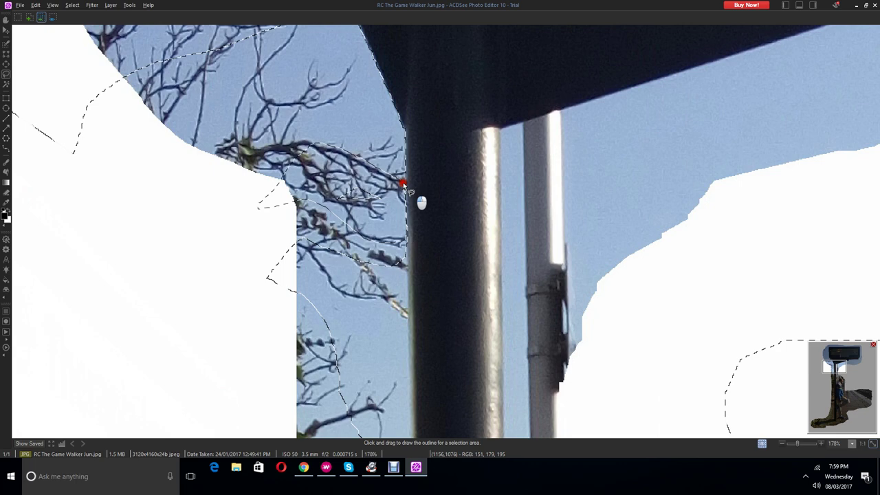
pyautogui.moveTo(402, 184); pyautogui.dragTo(371, 276)
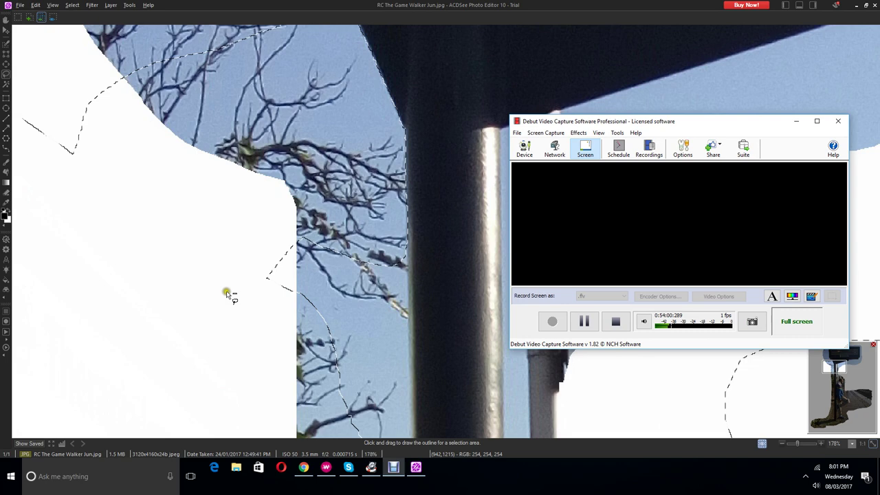
# Step: Save a JPEG copy of the photo in the Cracked Photos folder as "RC The Game Walker Jun2.jpg"
pyautogui.click(19, 5)
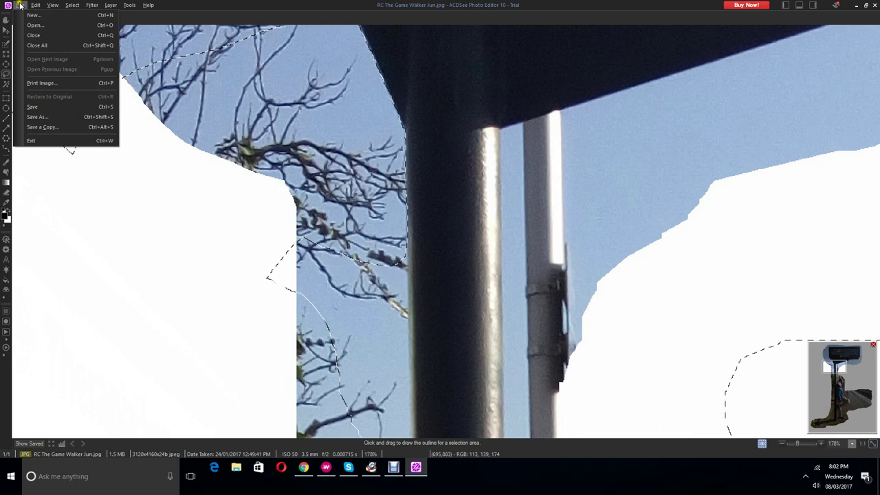
pyautogui.click(55, 116)
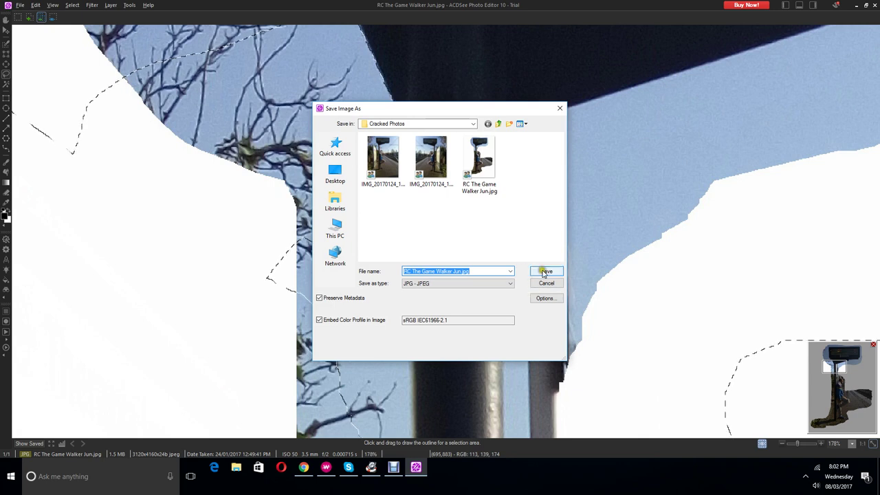
pyautogui.click(543, 272)
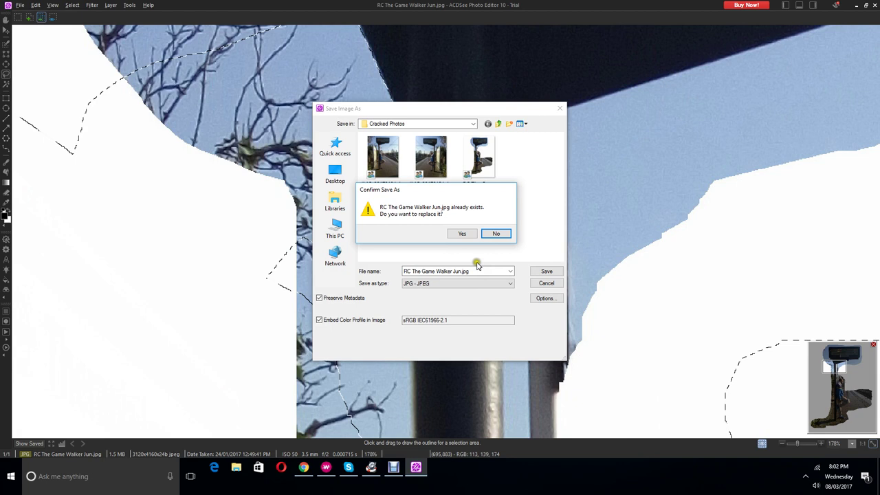
pyautogui.press('Escape')
pyautogui.write('2')
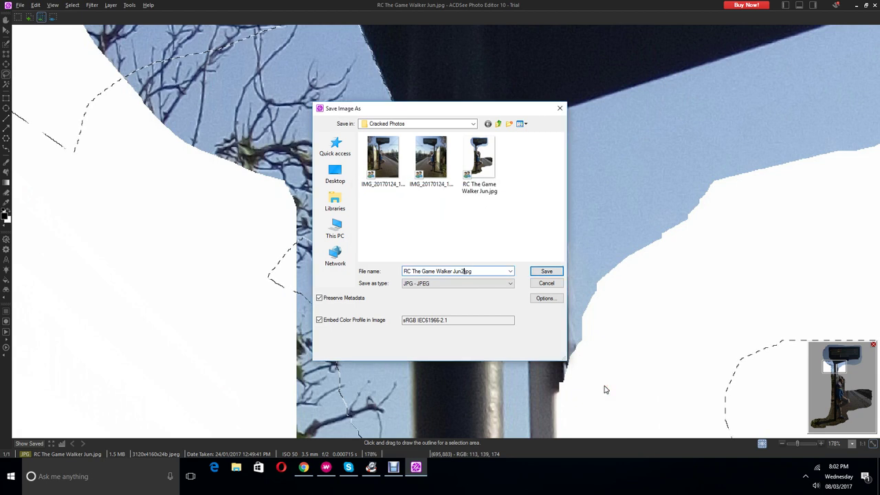
pyautogui.click(545, 270)
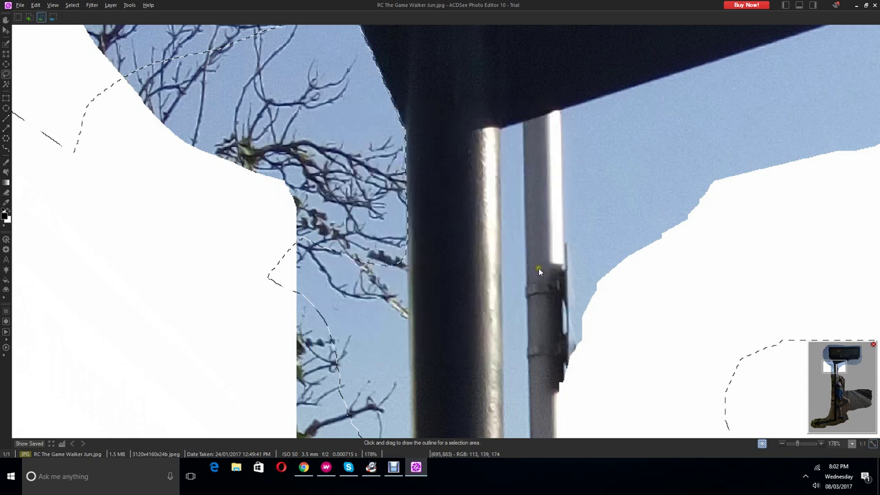